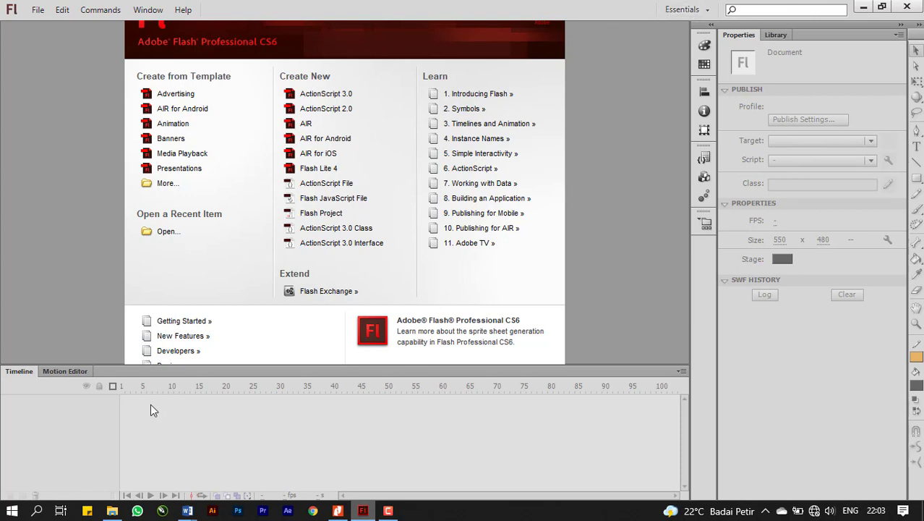
Create a new ActionScript 3.0 document.
click(665, 10)
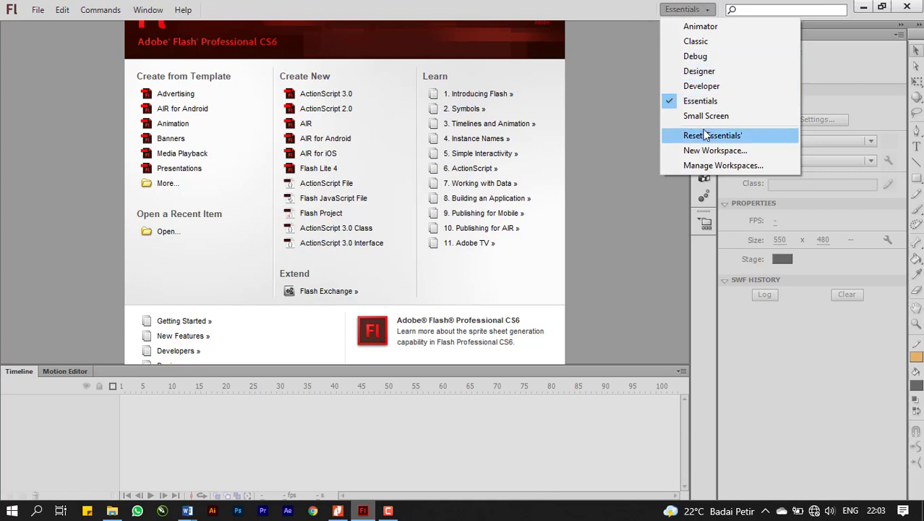
click(592, 185)
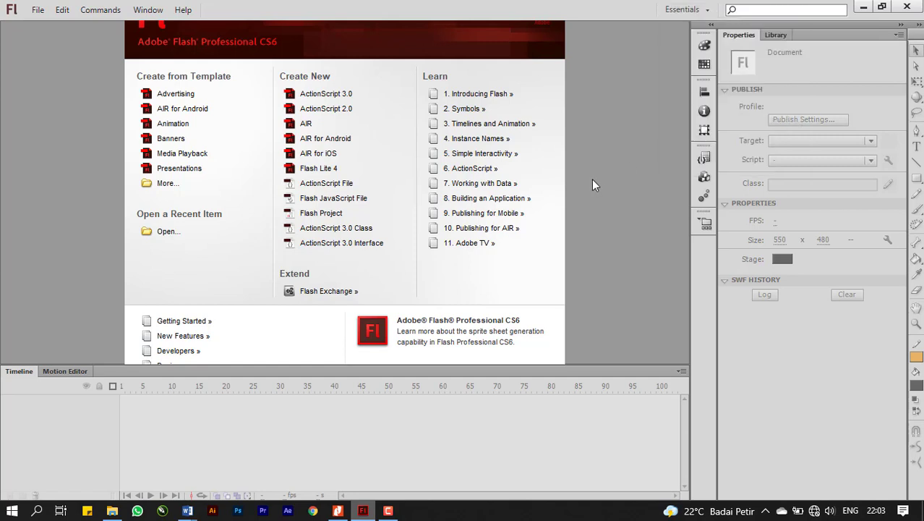
click(329, 102)
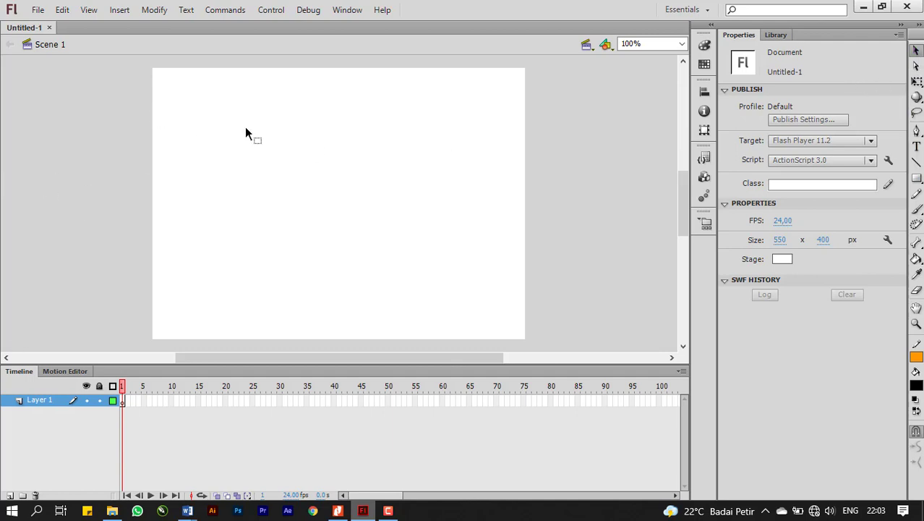
Switch the workspace layout to Classic and return it to Essentials.
click(698, 11)
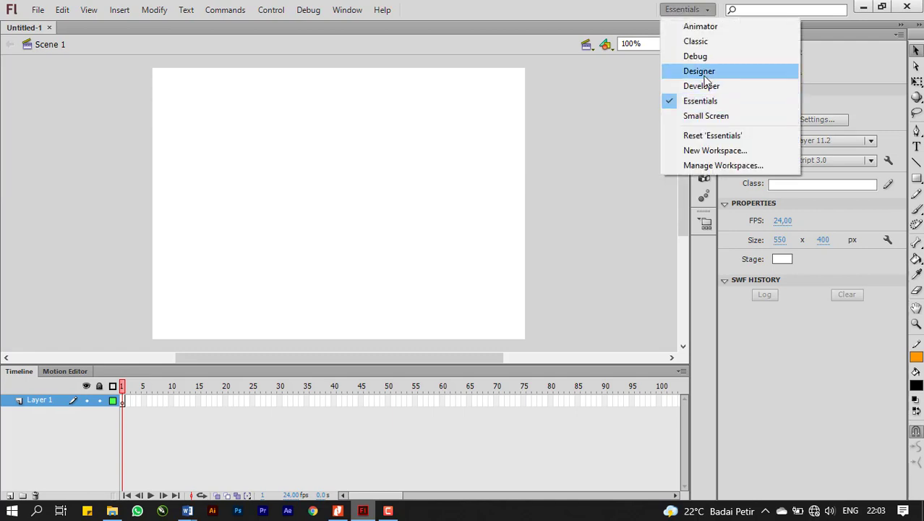
click(699, 42)
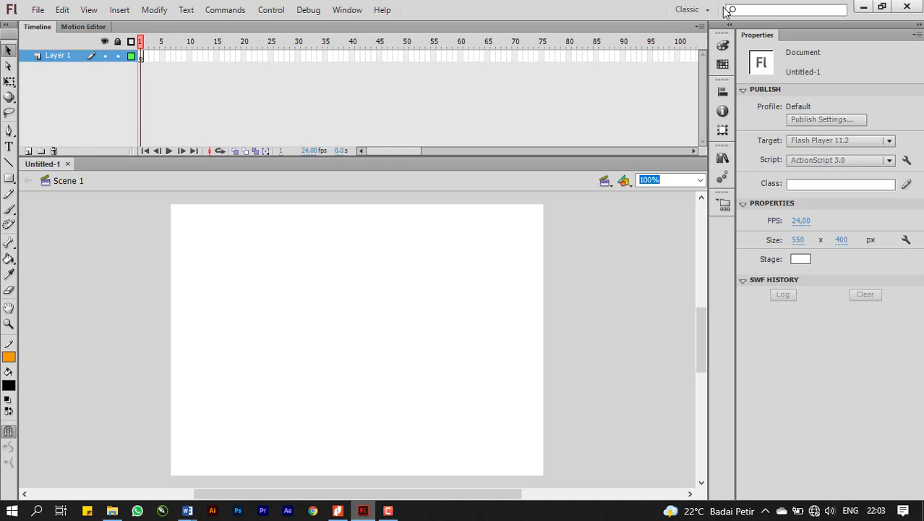
click(7, 48)
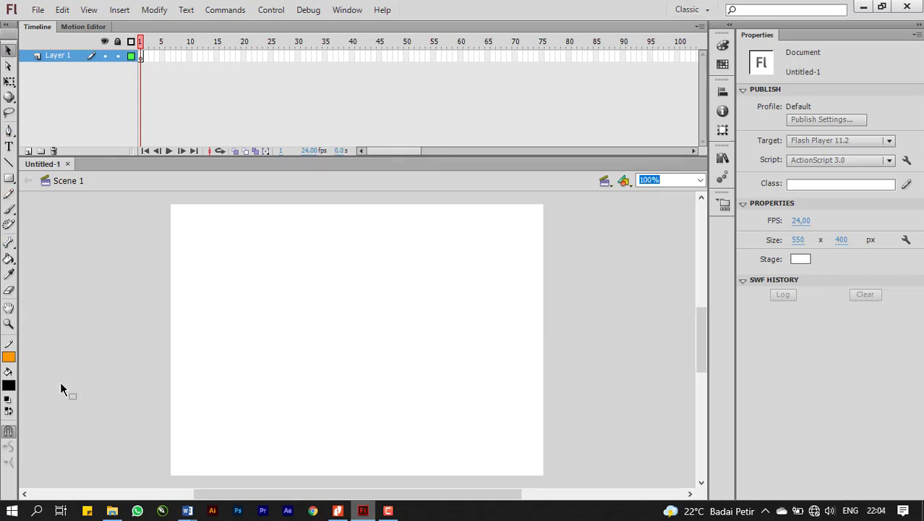
click(701, 9)
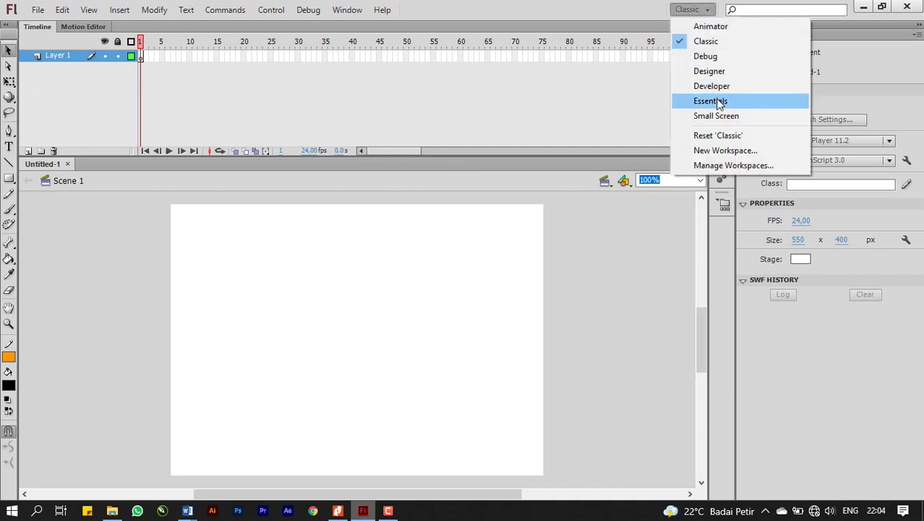
click(719, 102)
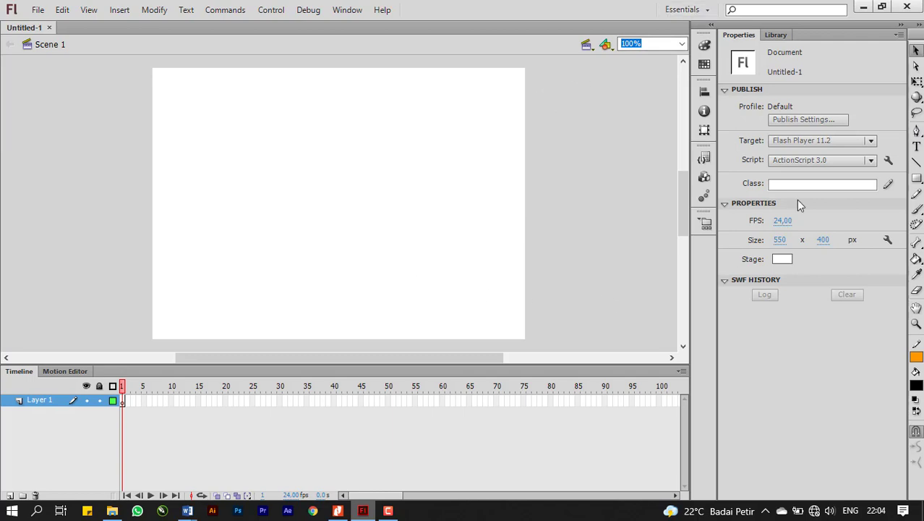
Draw a blue rectangle without stroke, about 161 by 49 px, in the left half of the stage on frame 1.
click(916, 179)
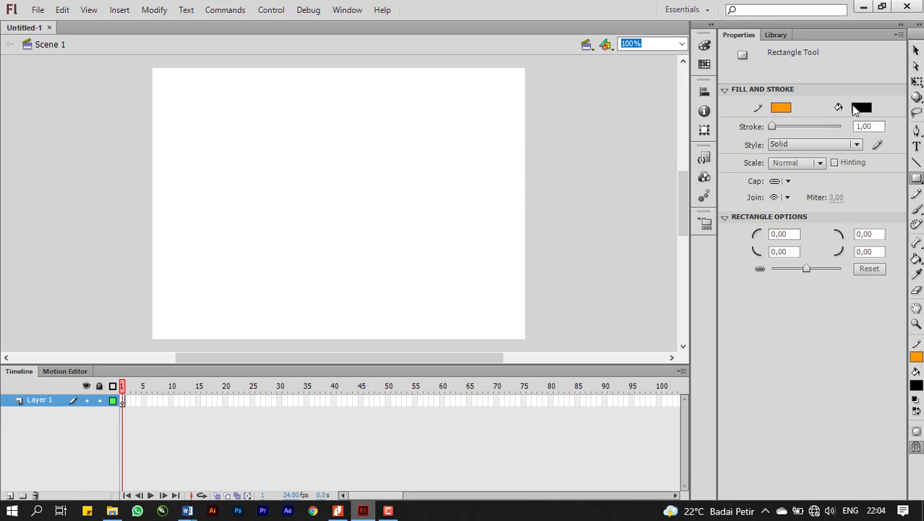
click(783, 107)
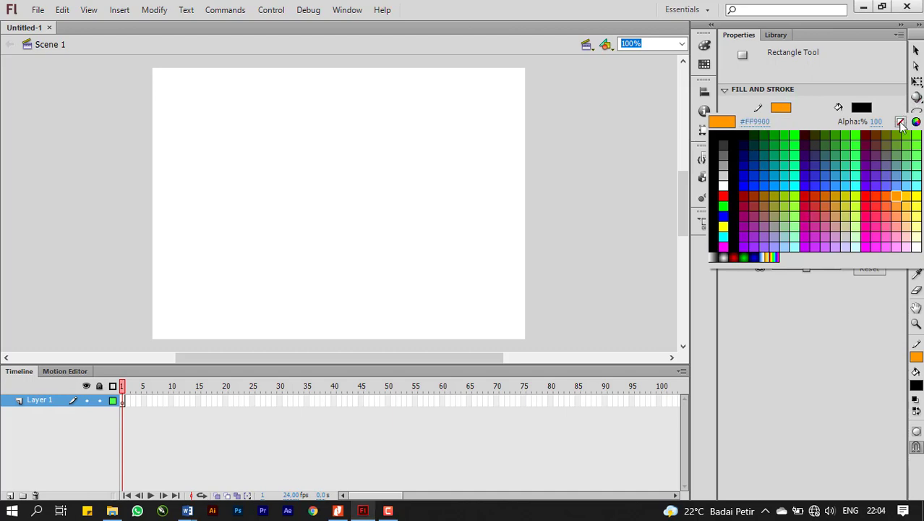
click(900, 121)
click(871, 110)
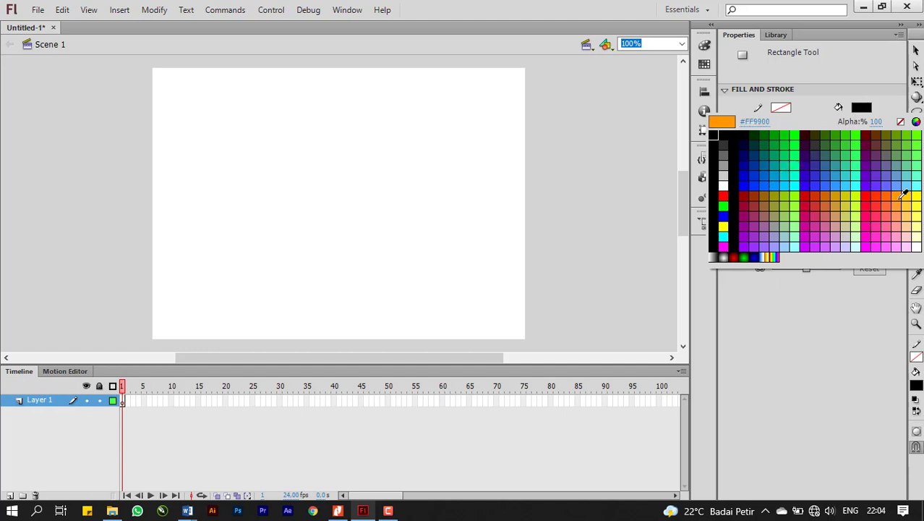
click(724, 217)
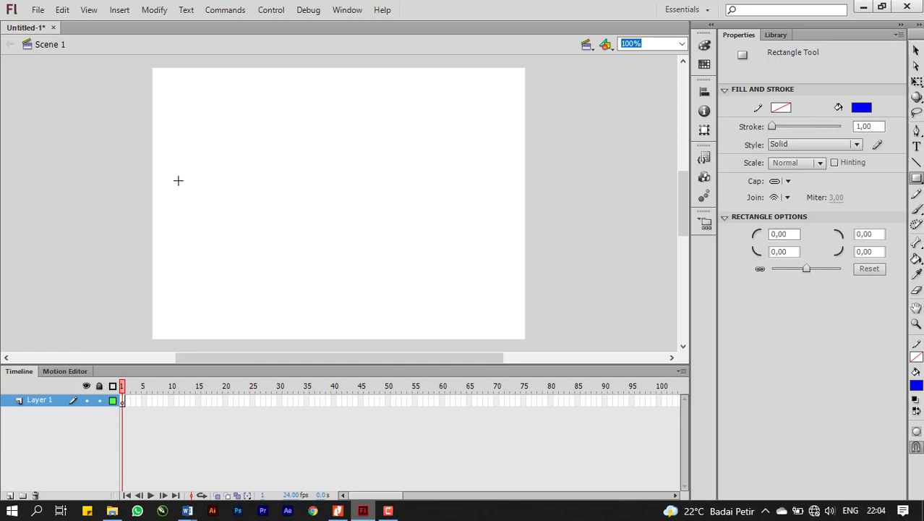
drag(171, 178, 279, 212)
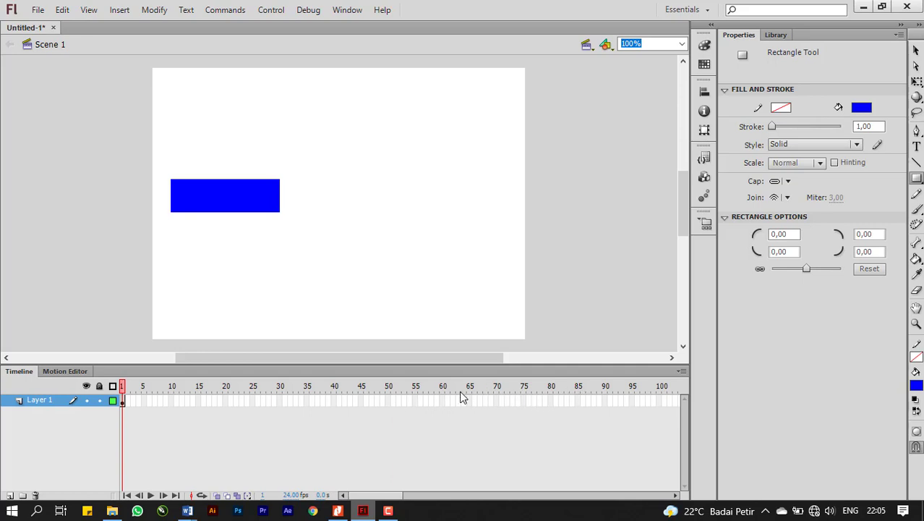
Insert a blank keyframe at frame 50 and add the static text "SMK MUNAS" at about X 31, Y 194 on the stage.
right_click(390, 403)
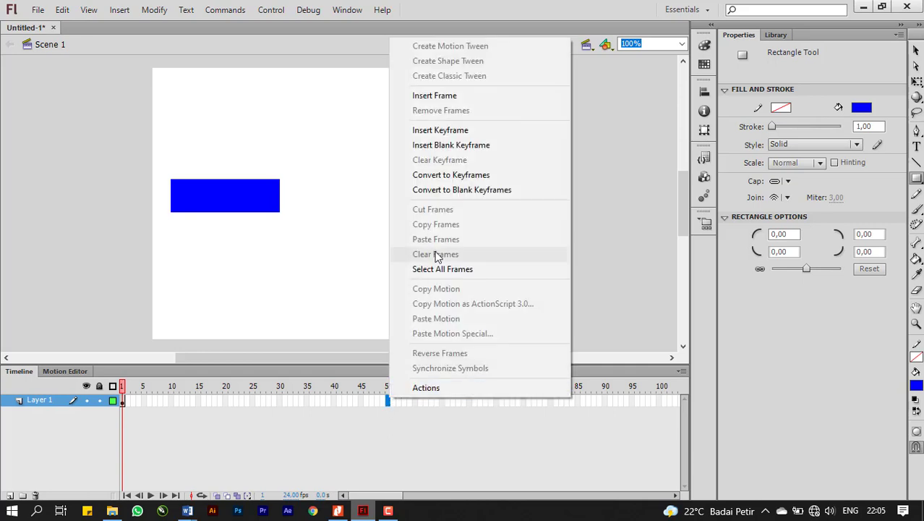
click(434, 146)
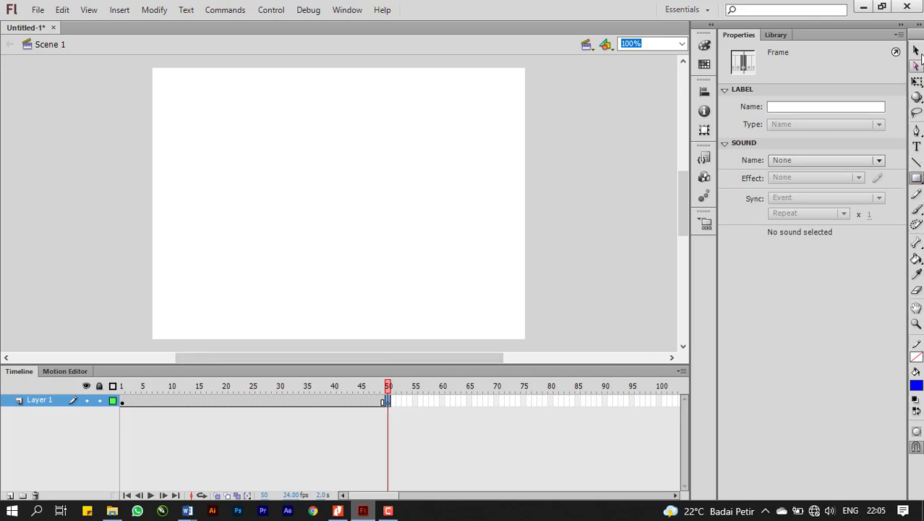
click(917, 147)
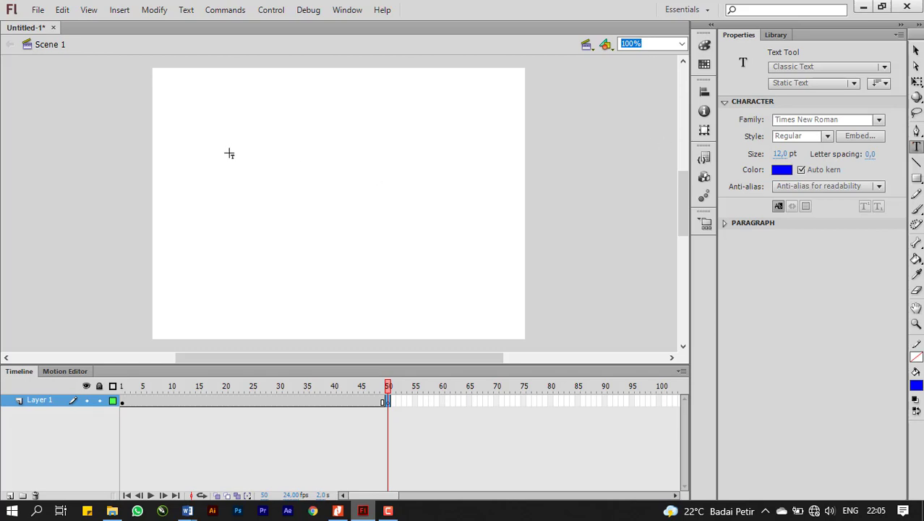
click(175, 206)
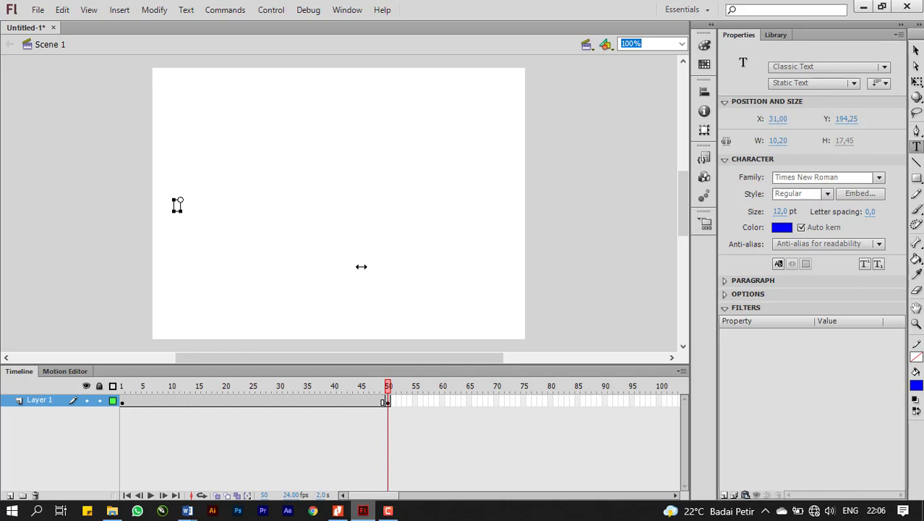
key(Caps_Lock)
text(SMK MUNAS)
Switch to Nitro Pro and examine the shape tween instructions on adding text at frame 50 and converting it to a shape, then return to Flash.
click(337, 510)
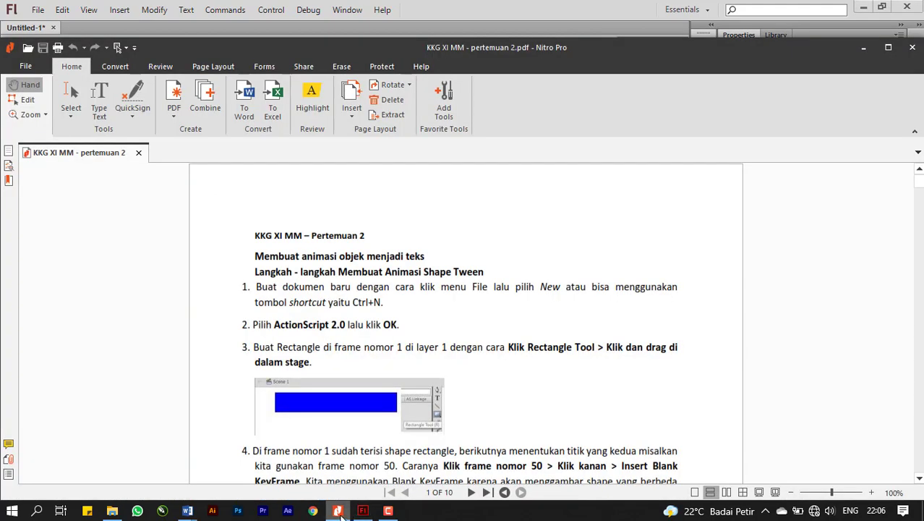
scroll(423, 385, down, 10)
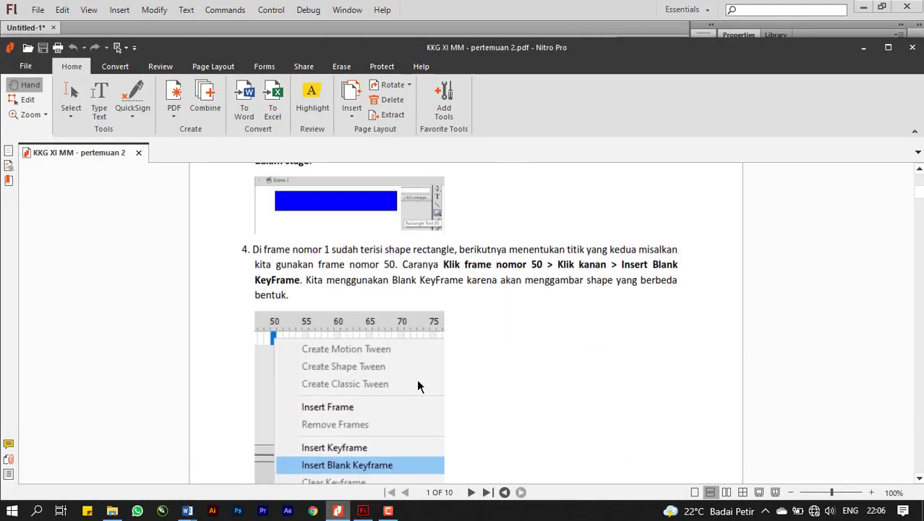
scroll(418, 386, down, 3)
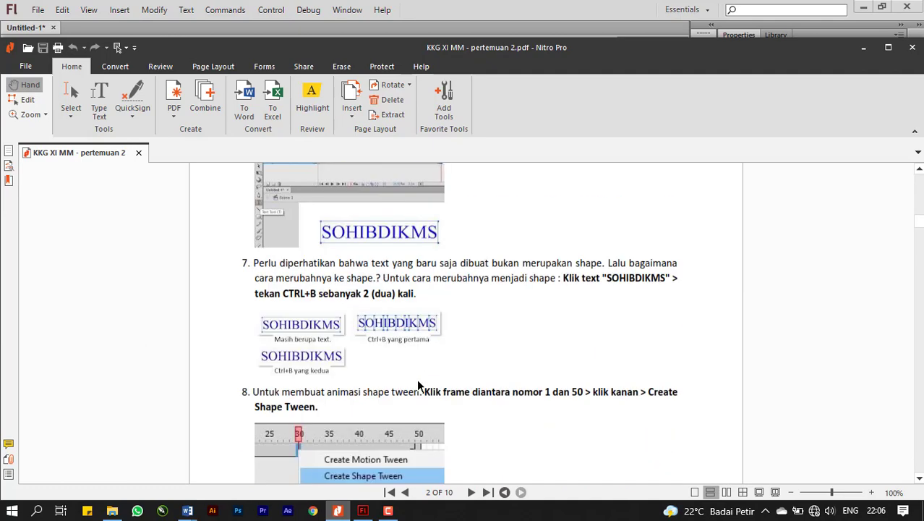
scroll(418, 386, up, 5)
scroll(418, 386, down, 2)
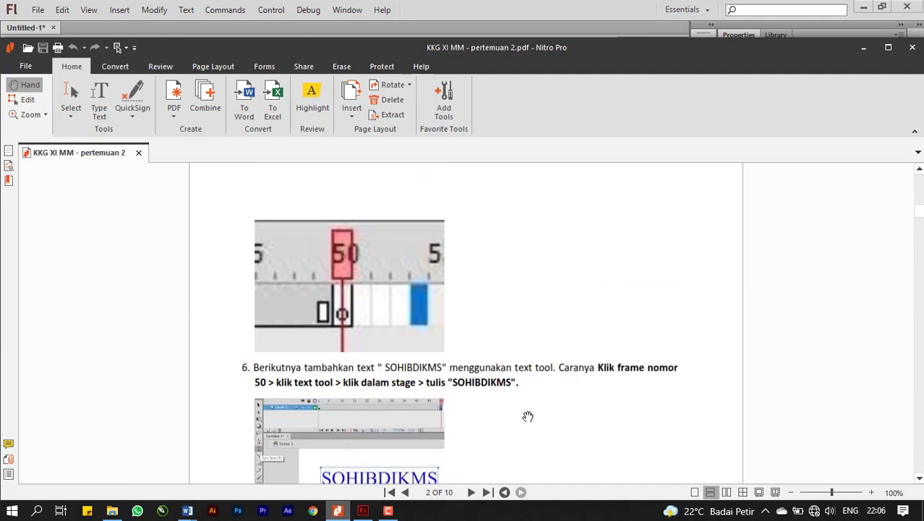
drag(528, 416, 529, 389)
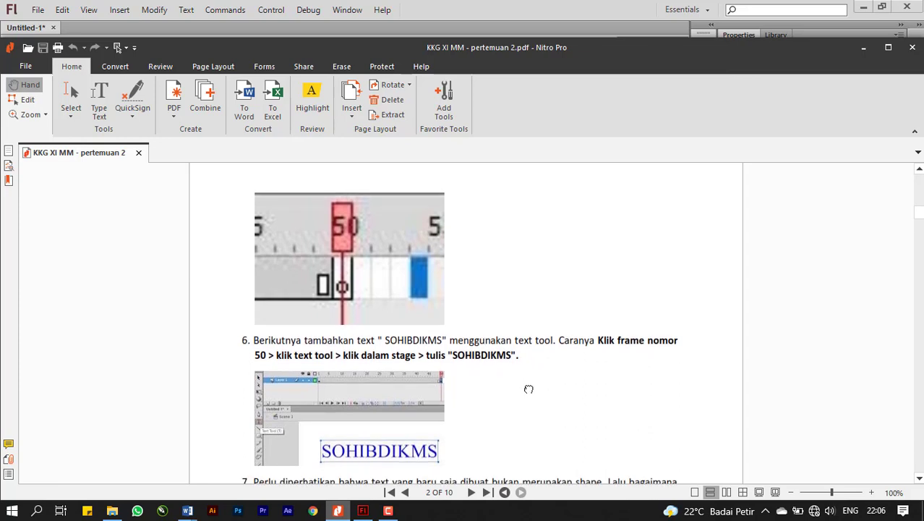
drag(529, 389, 529, 333)
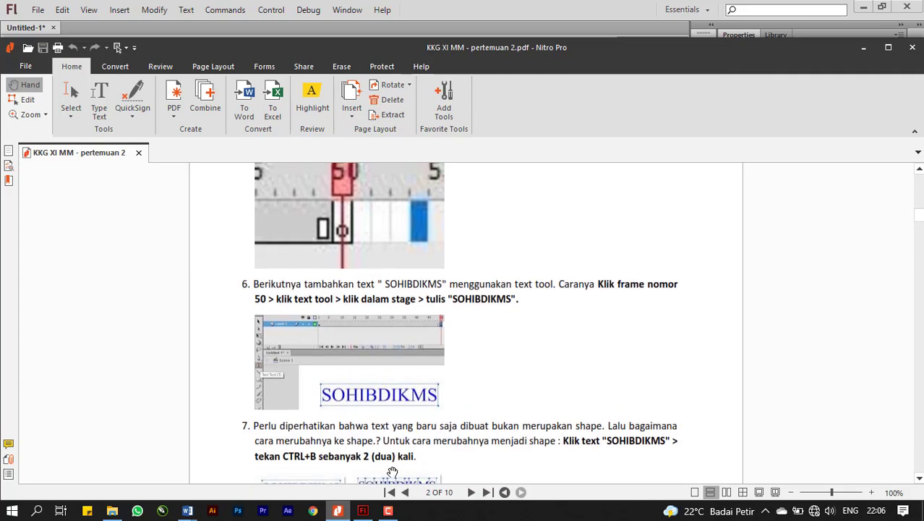
click(362, 511)
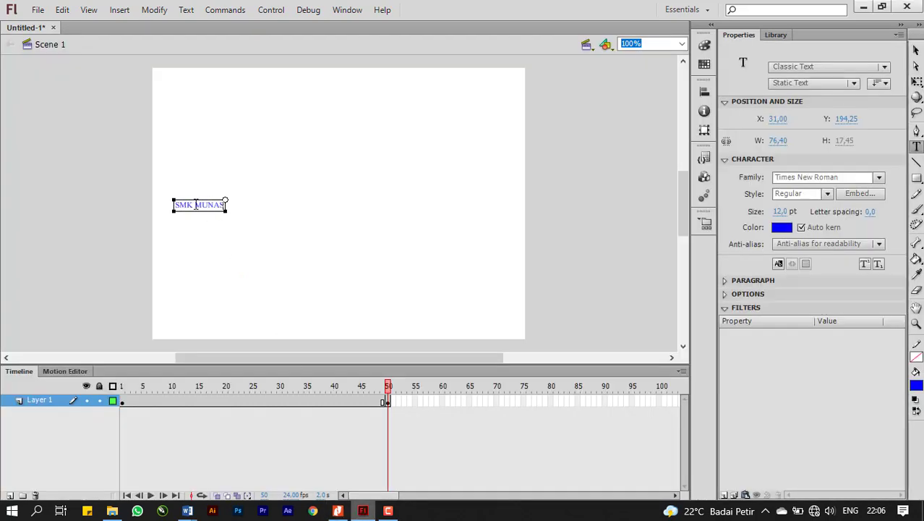
Set the font size of the whole "SMK MUNAS" text to 32 pt.
drag(176, 207, 230, 204)
click(779, 209)
text(30)
key(Return)
drag(795, 211, 797, 211)
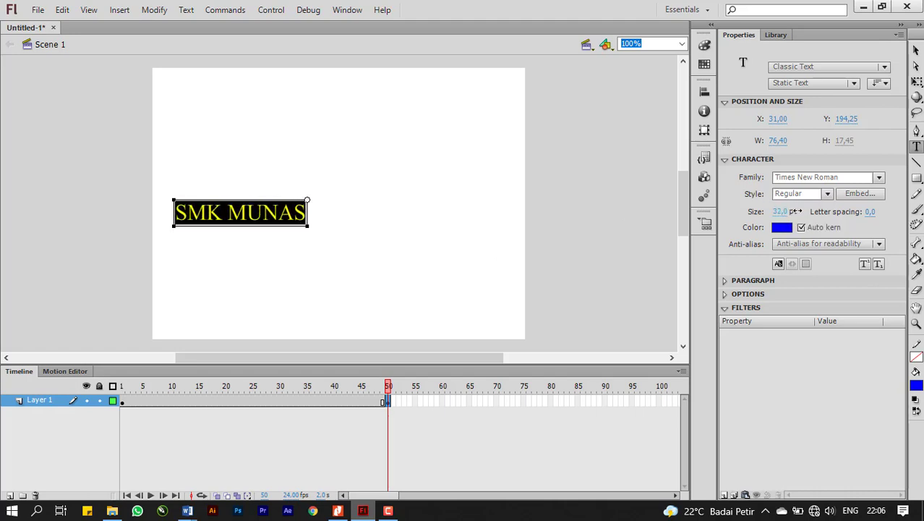
Compare frames 1 and 50 and move the "SMK MUNAS" text to about X 20, Y 162 to line up with the rectangle.
click(123, 404)
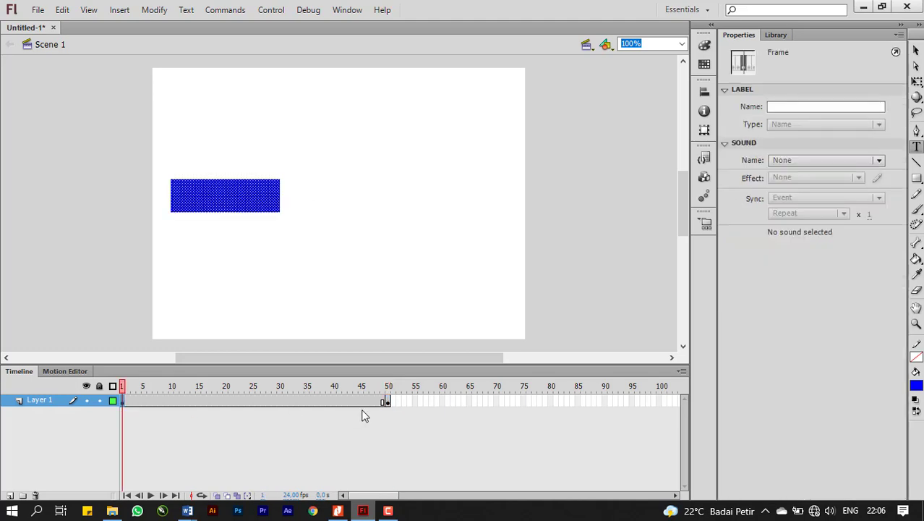
click(388, 403)
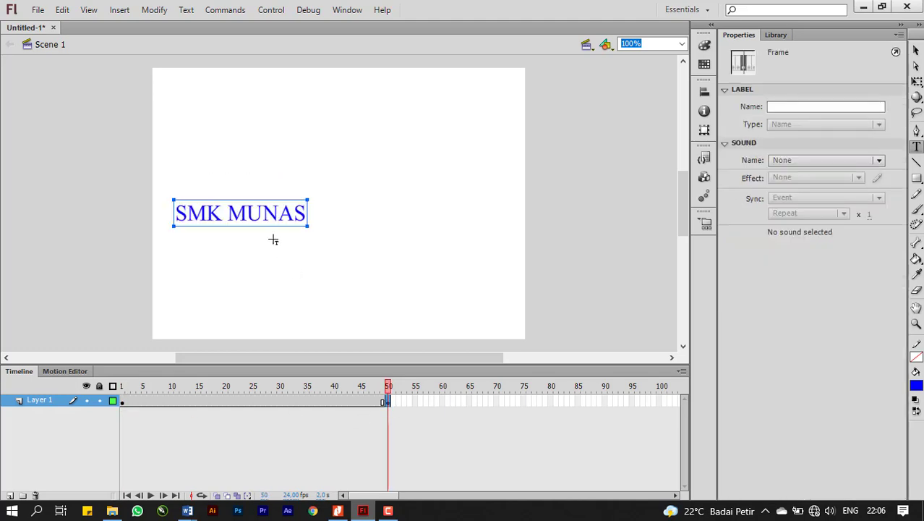
click(916, 56)
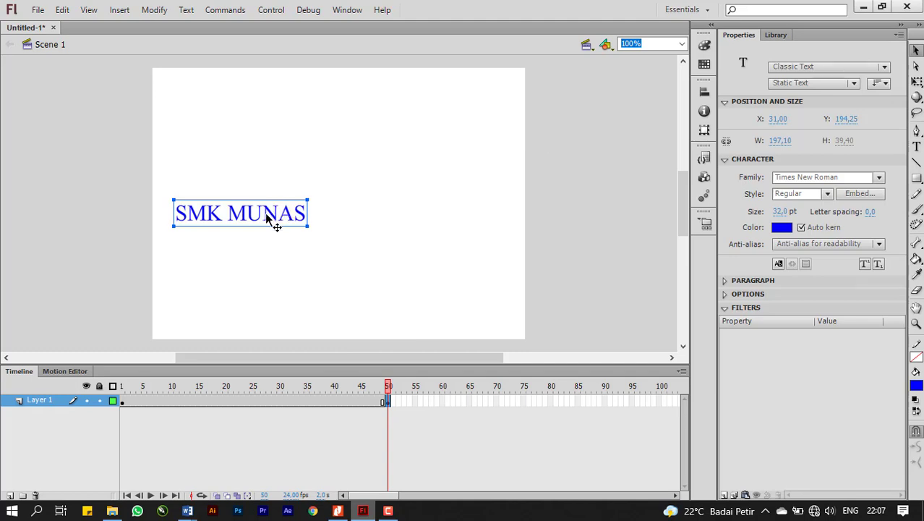
drag(266, 214, 259, 193)
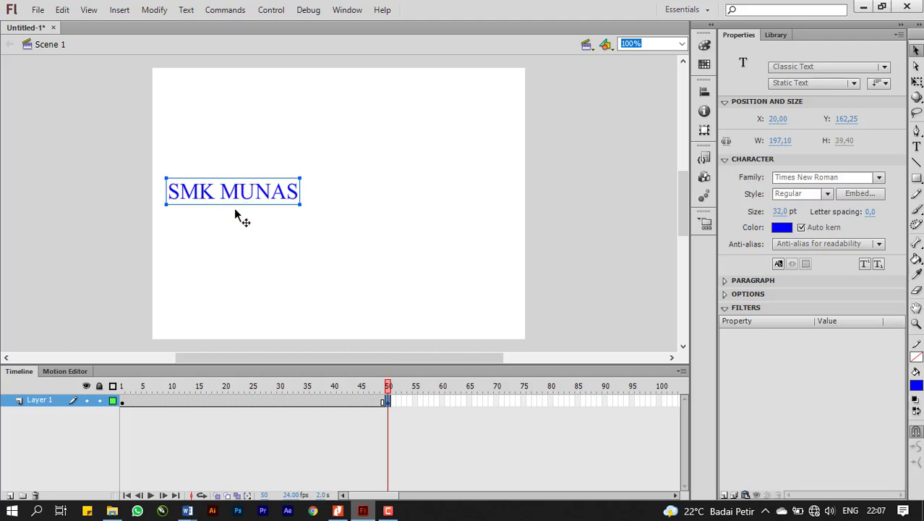
Stretch the blue rectangle on frame 1 rightward with Free Transform to a width of about 209 px, to suit the text on frame 50.
click(125, 406)
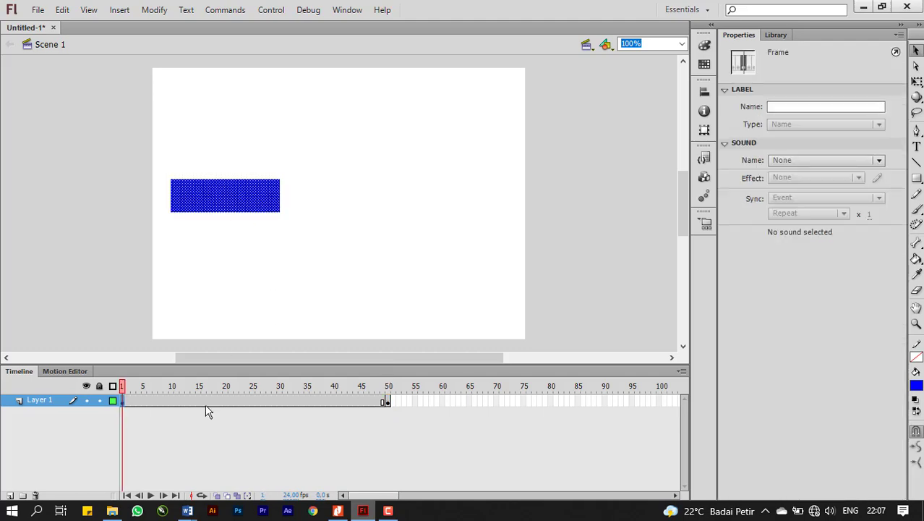
click(389, 403)
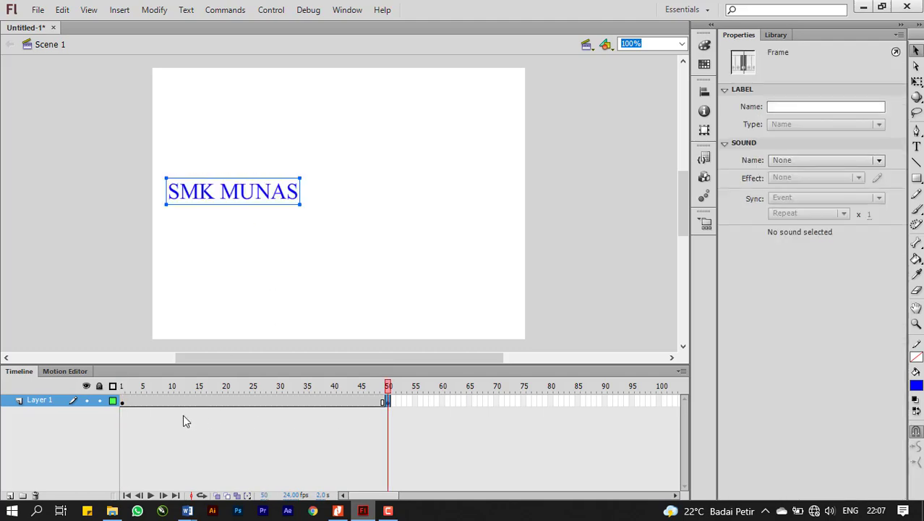
click(122, 402)
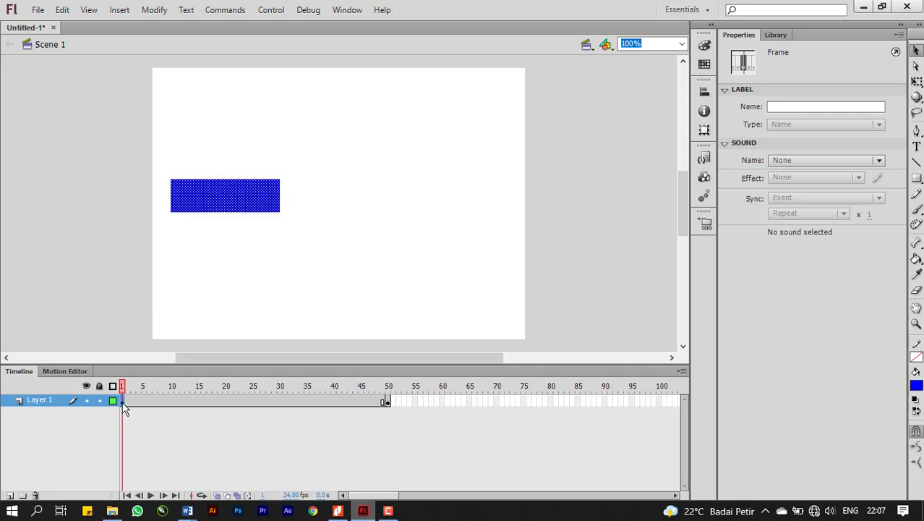
click(259, 208)
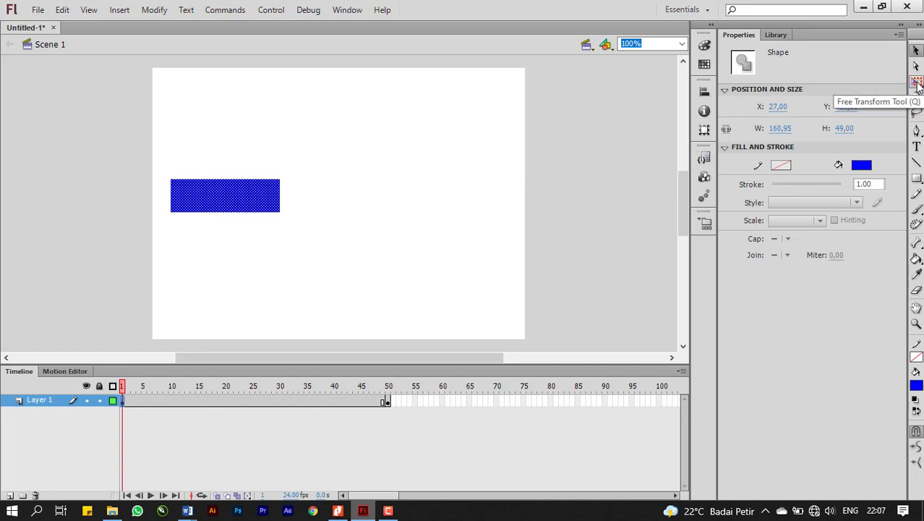
click(917, 83)
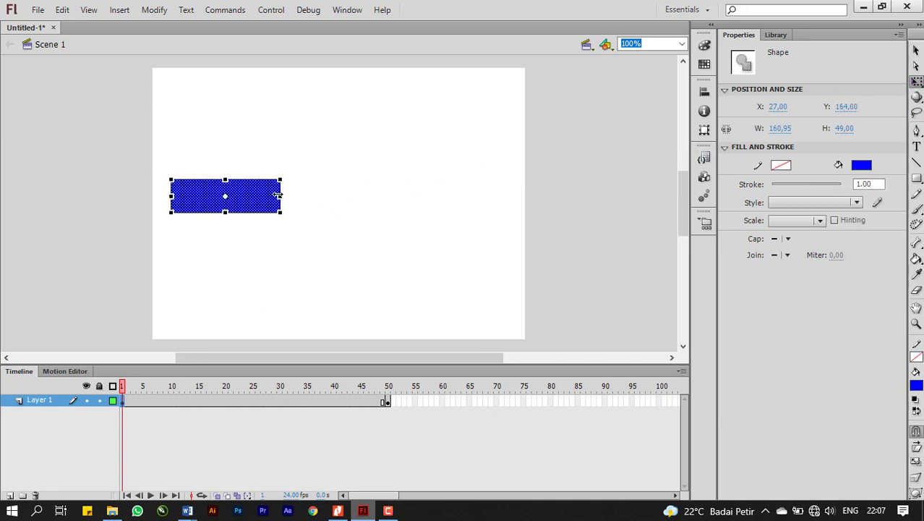
drag(282, 196, 313, 195)
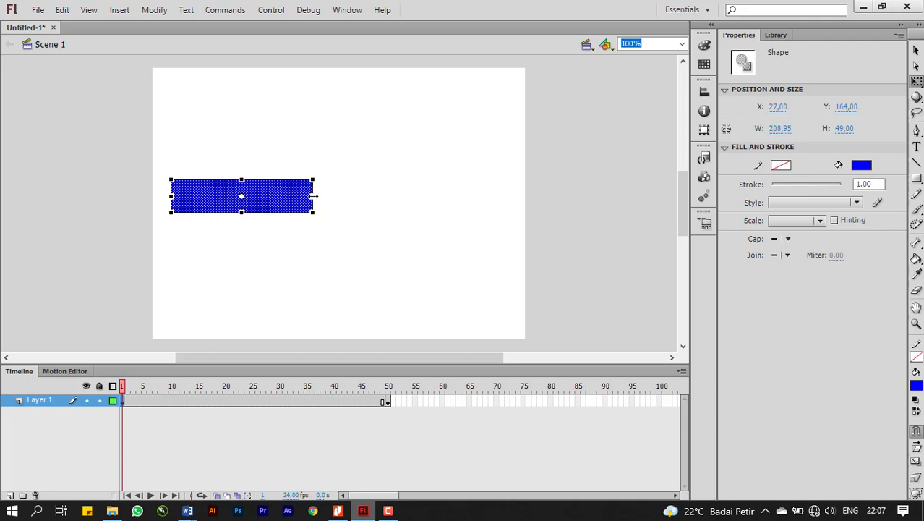
Compare the blue rectangle on frame 1 with the "SMK MUNAS" text on frame 50, toggling Edit Multiple Frames on and off.
click(387, 402)
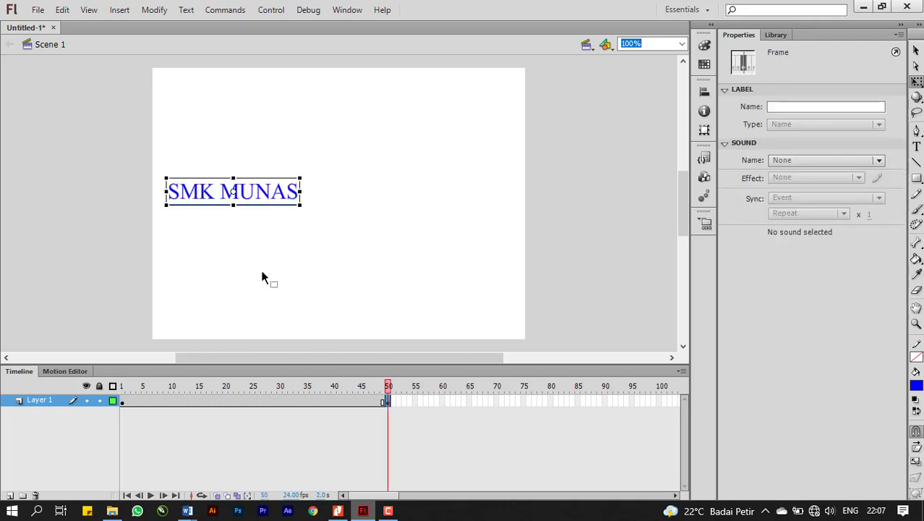
click(123, 404)
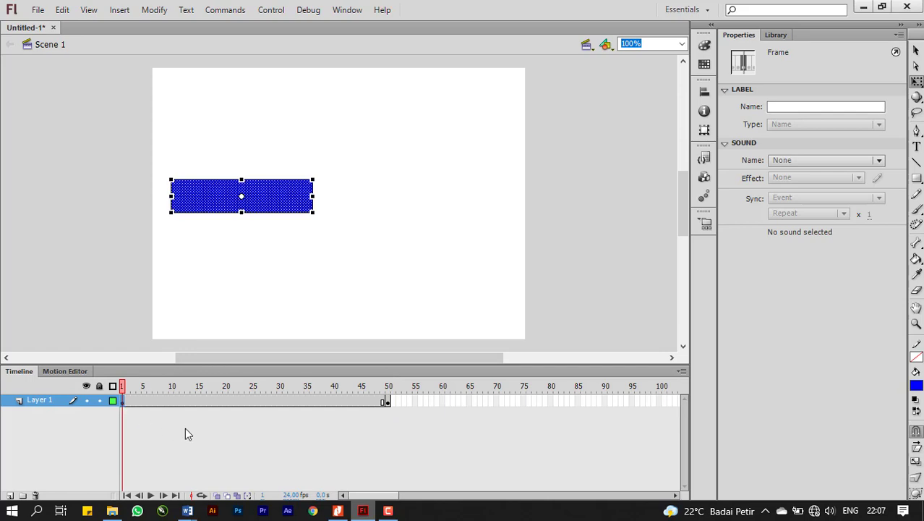
click(385, 401)
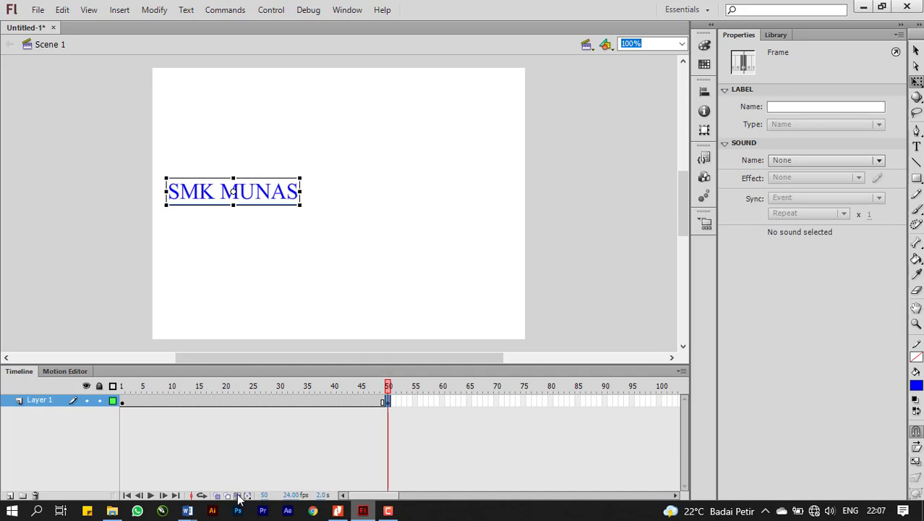
click(113, 402)
click(112, 401)
click(112, 401)
click(112, 401)
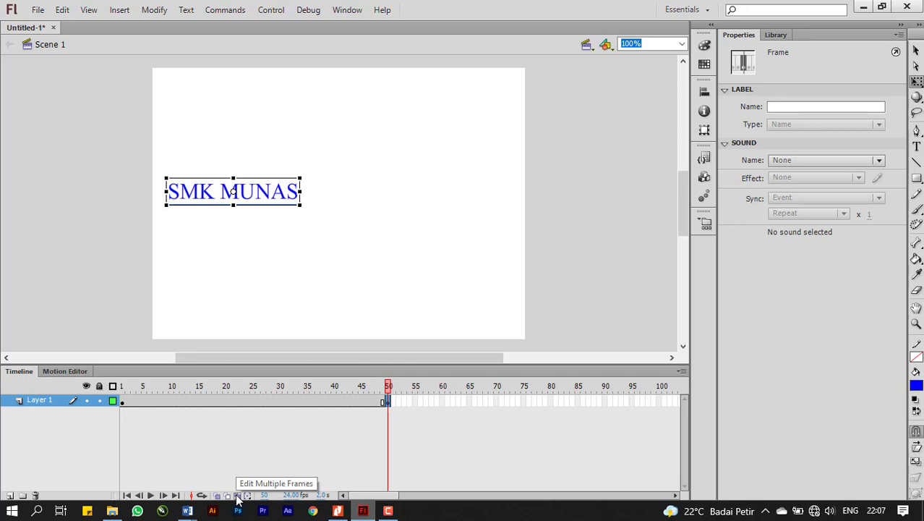
click(238, 496)
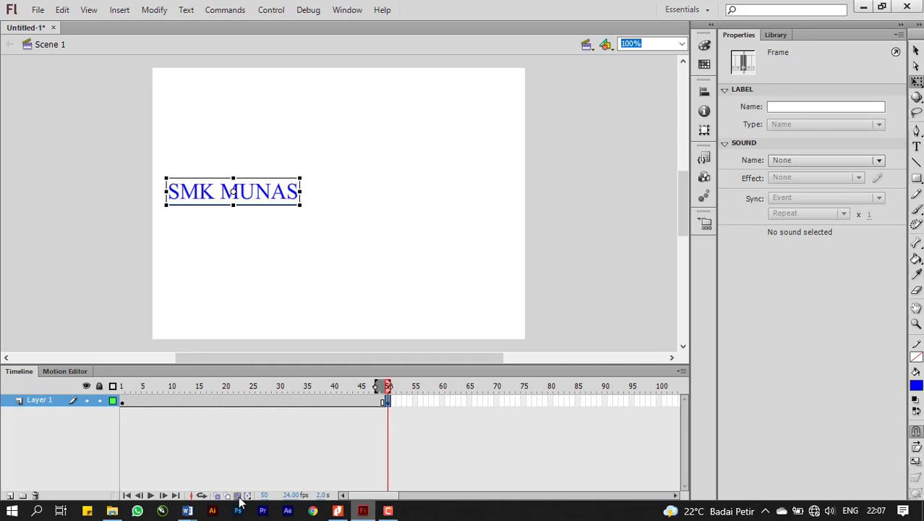
click(239, 497)
click(124, 404)
click(388, 404)
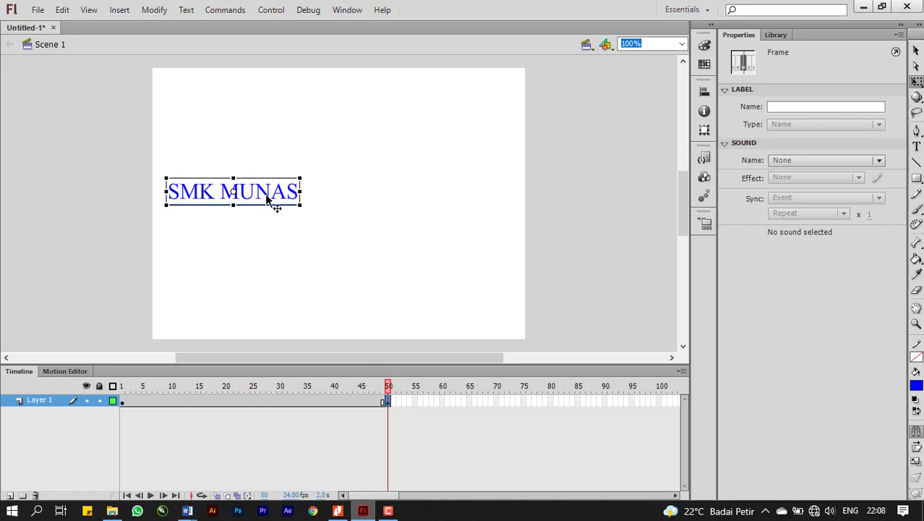
Switch to Nitro Pro and examine steps 7 and 8 on converting text to a shape and creating the tween, then return to Flash.
click(337, 510)
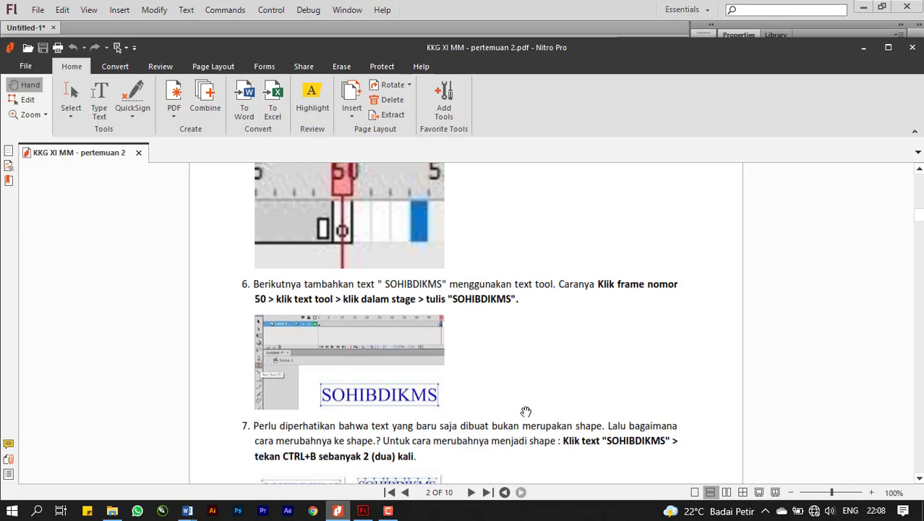
scroll(526, 411, down, 3)
scroll(526, 412, up, 1)
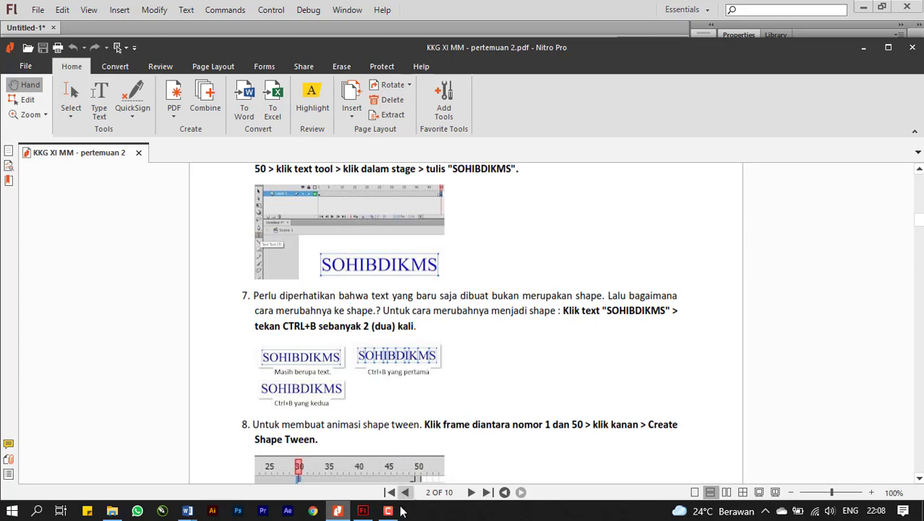
click(364, 510)
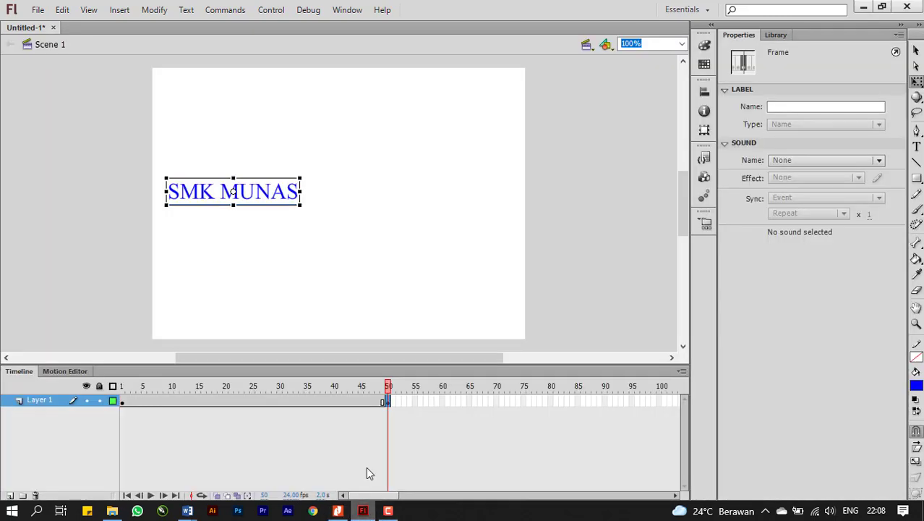
Break apart the "SMK MUNAS" text on frame 50 twice, first into separate letters and finally into a shape.
click(274, 204)
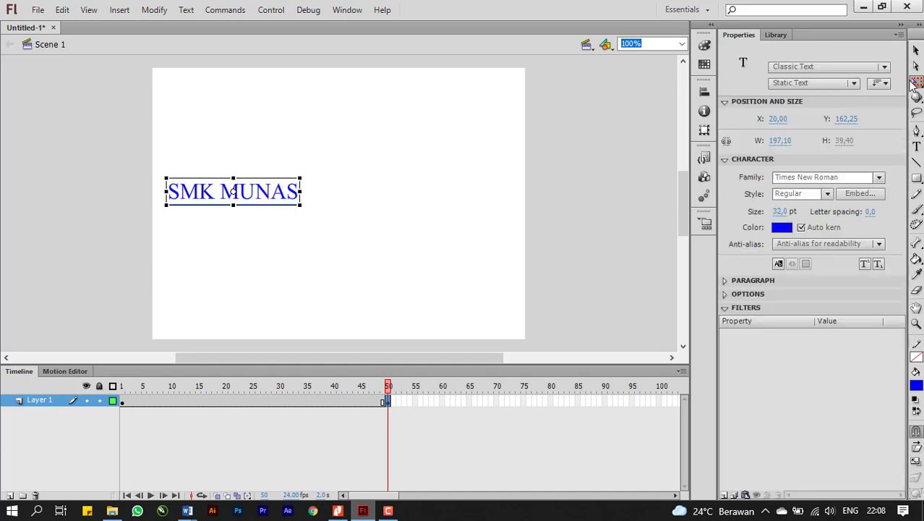
click(916, 49)
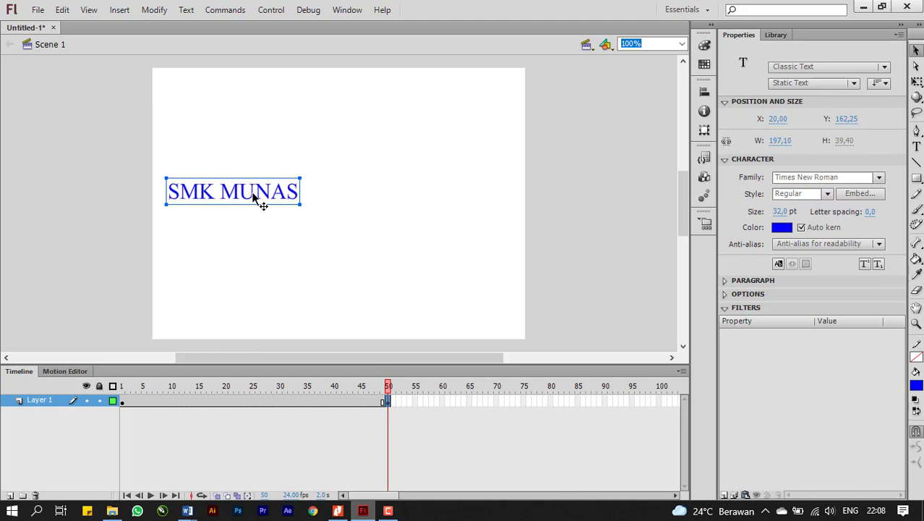
key(ctrl+b)
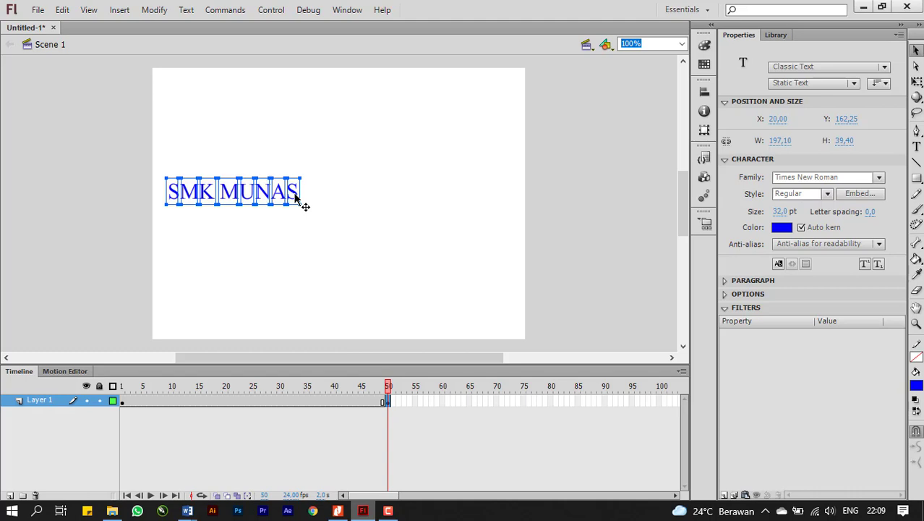
key(ctrl+b)
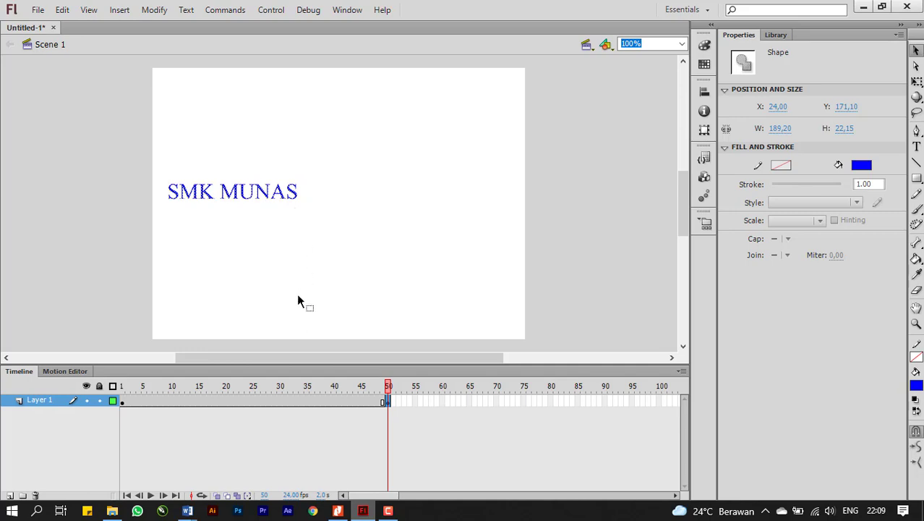
Check the keyframes on frames 50 and 1 and create a shape tween between them on Layer 1.
click(387, 401)
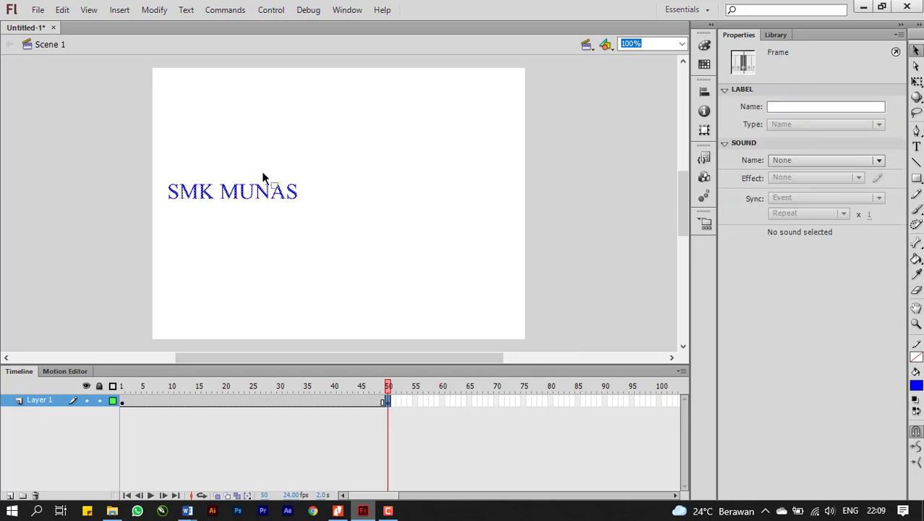
click(123, 404)
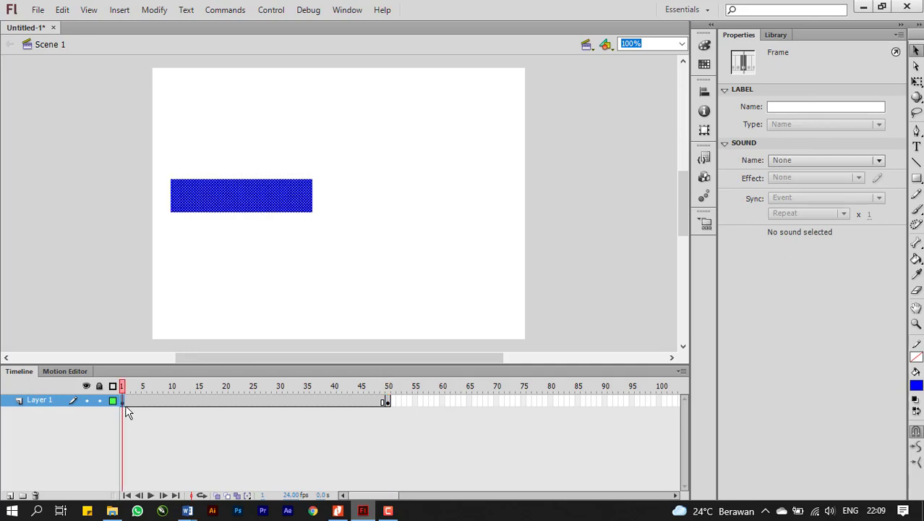
right_click(247, 404)
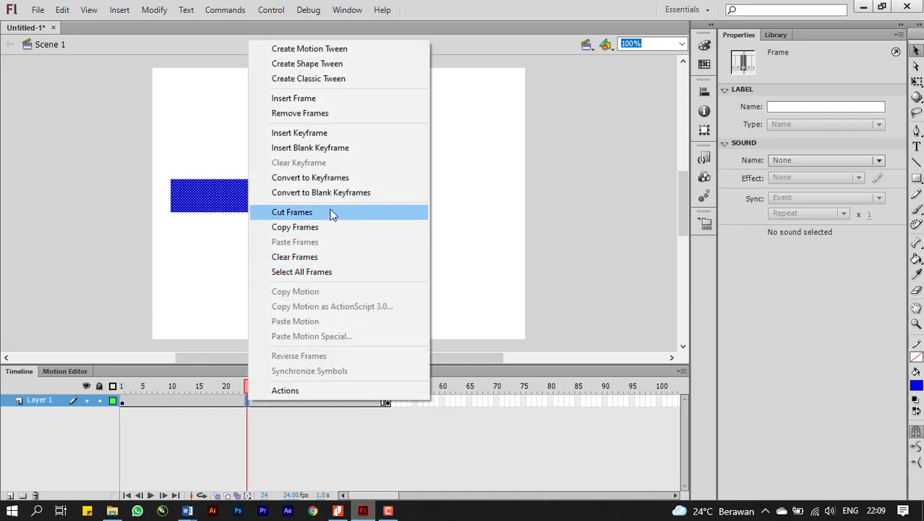
click(329, 65)
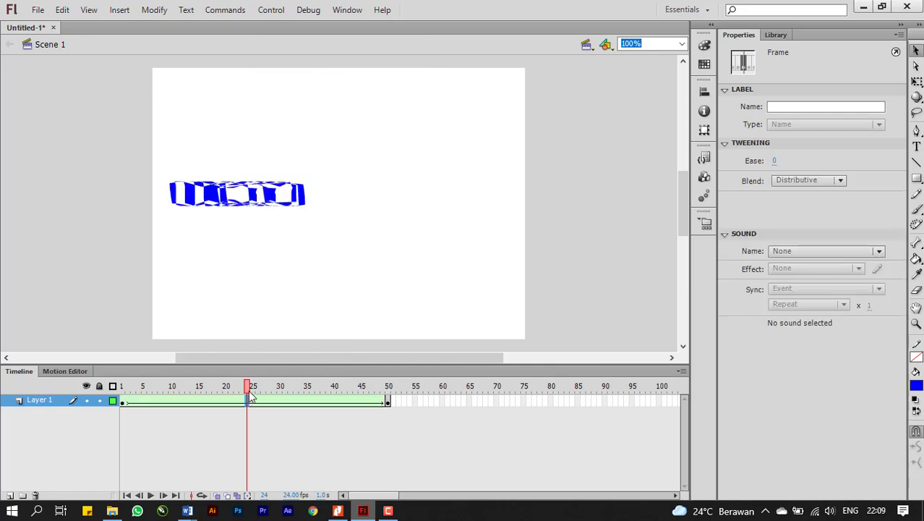
Play the shape tween on the timeline several times to preview the rectangle morphing into the text.
key(Return)
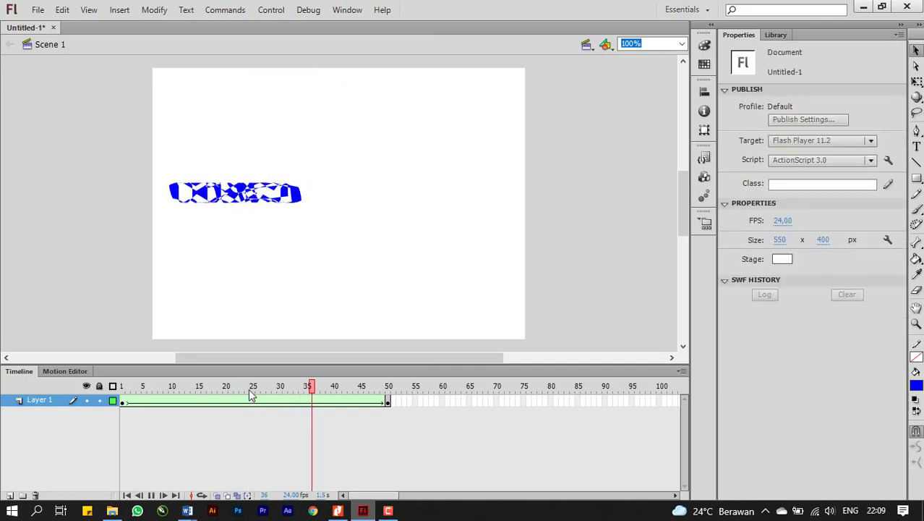
key(Return)
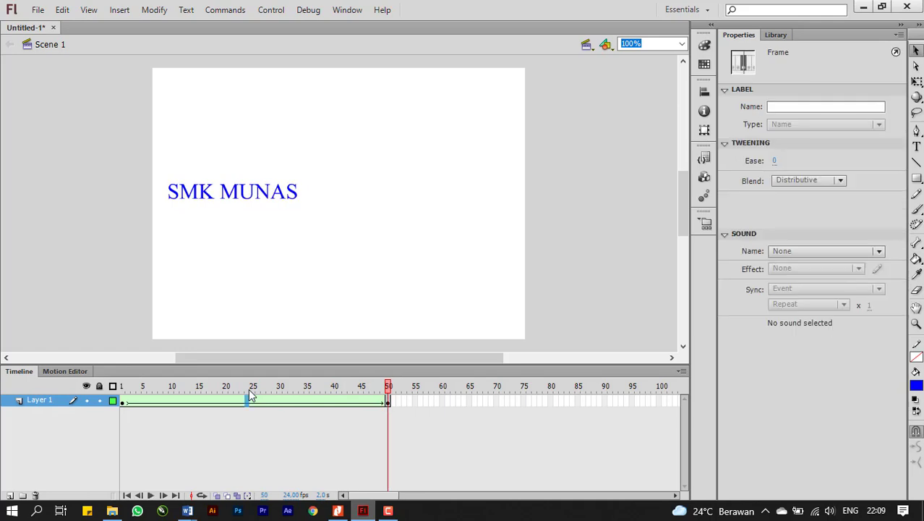
key(Return)
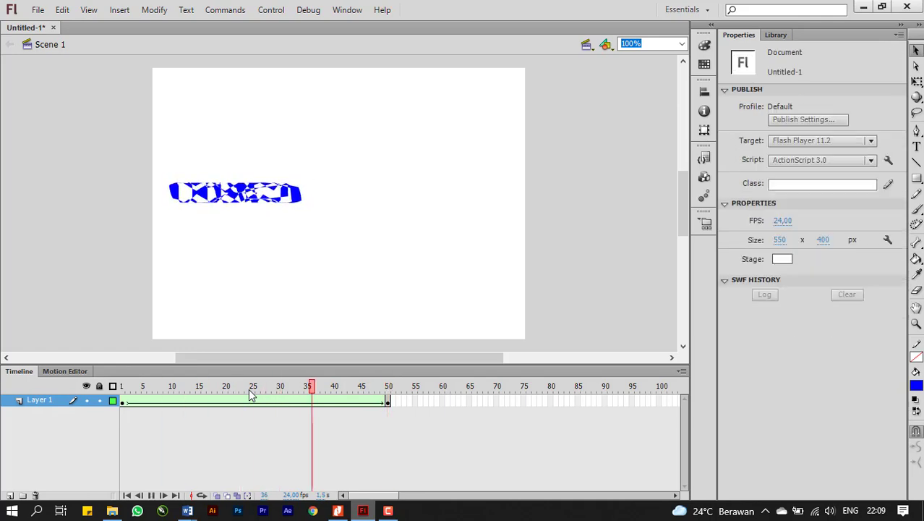
key(Return)
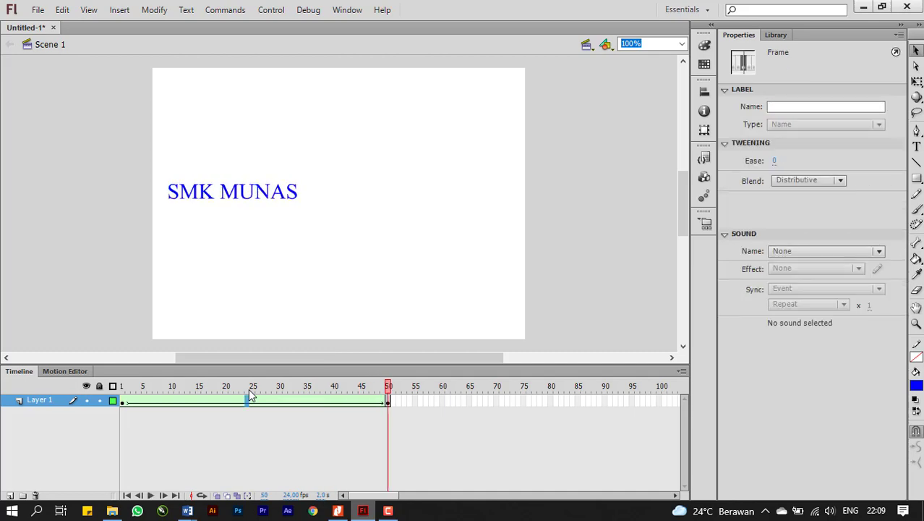
Try moving the "SMK MUNAS" shape on frame 50 horizontally to about X 237, preview the animation, and undo the move.
click(388, 401)
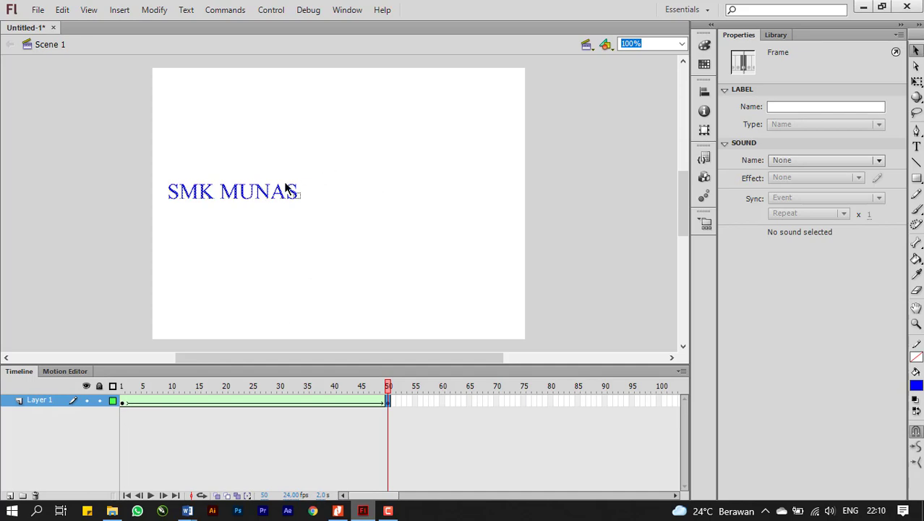
drag(253, 193, 397, 193)
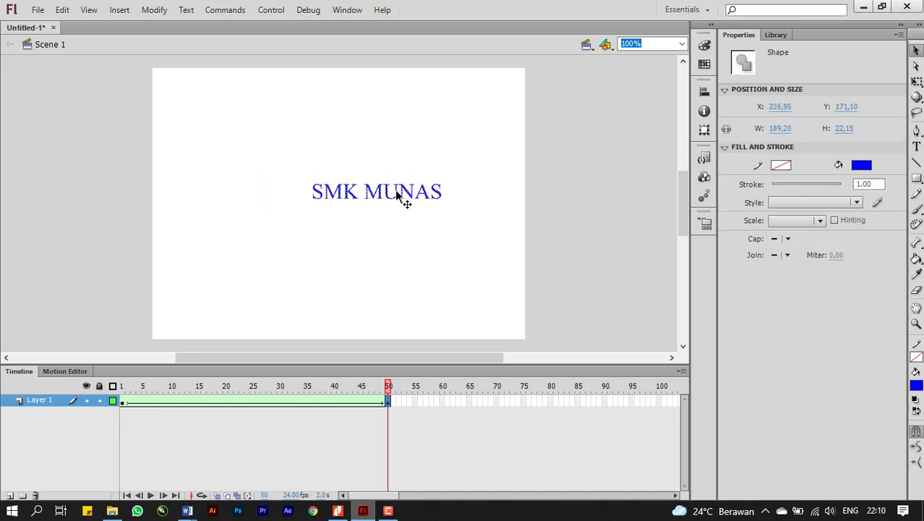
key(Return)
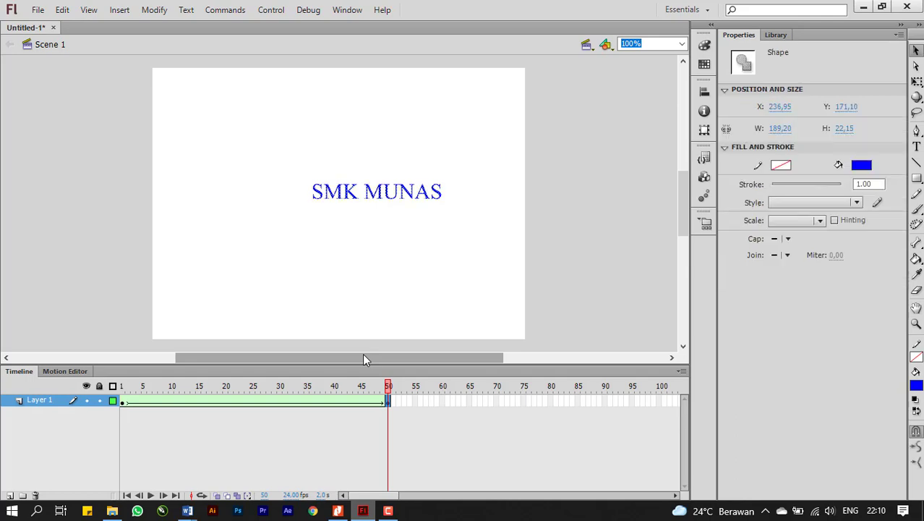
key(ctrl+z)
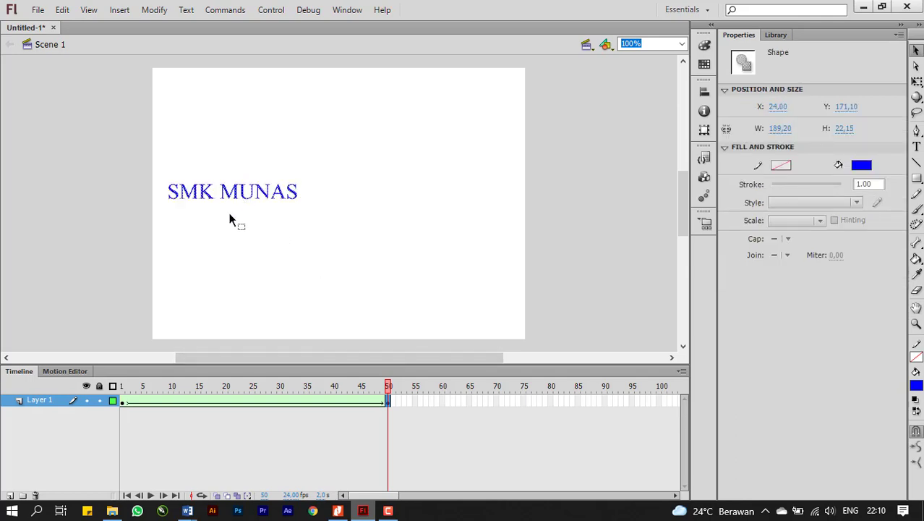
Try moving the blue rectangle on frame 1 up to about Y 71, preview the animation, and undo the move.
click(123, 402)
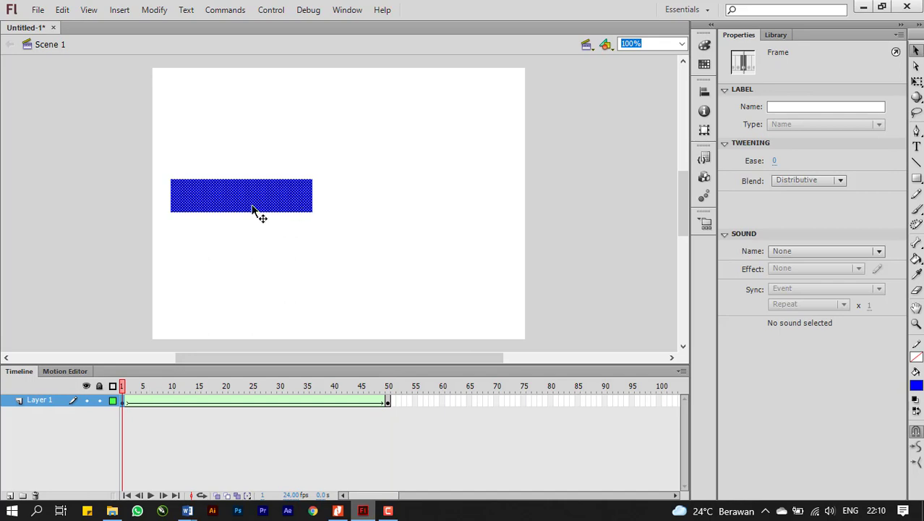
drag(254, 208, 254, 146)
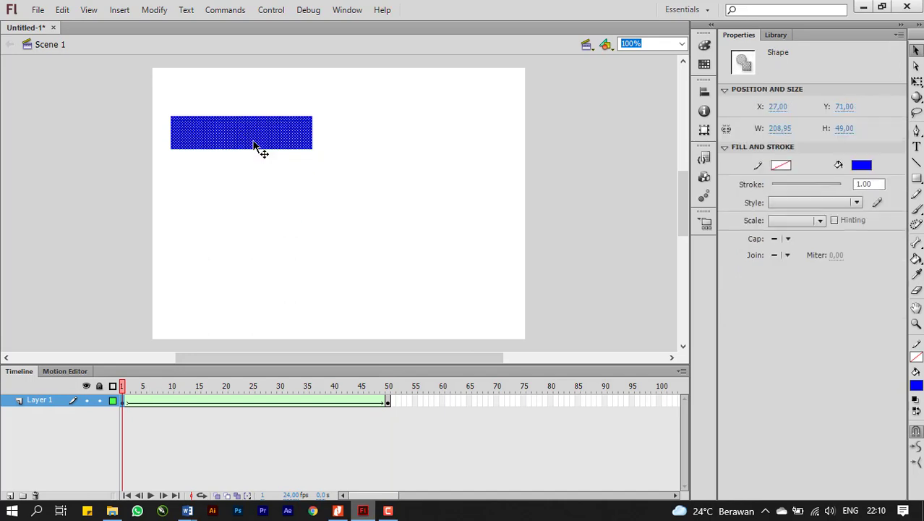
key(Return)
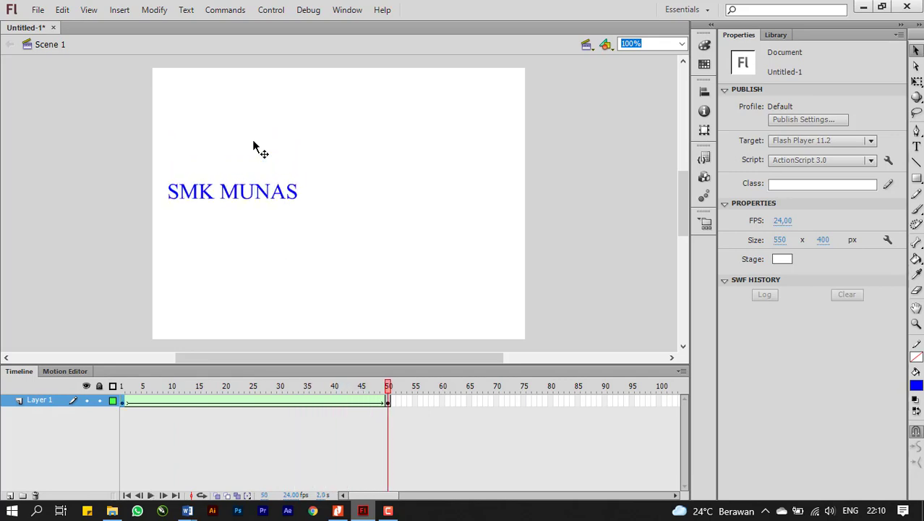
key(ctrl+z)
key(ctrl+z)
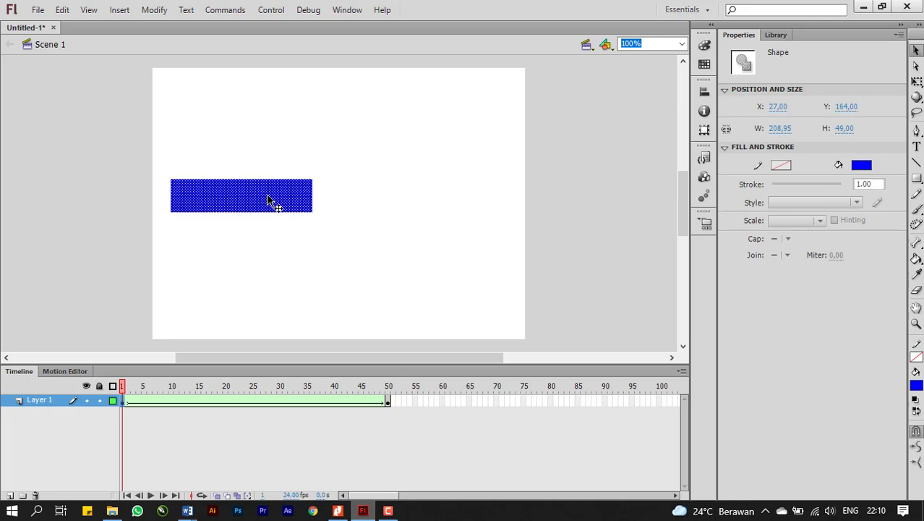
Replay the shape tween with the rectangle and text at their original positions.
key(Return)
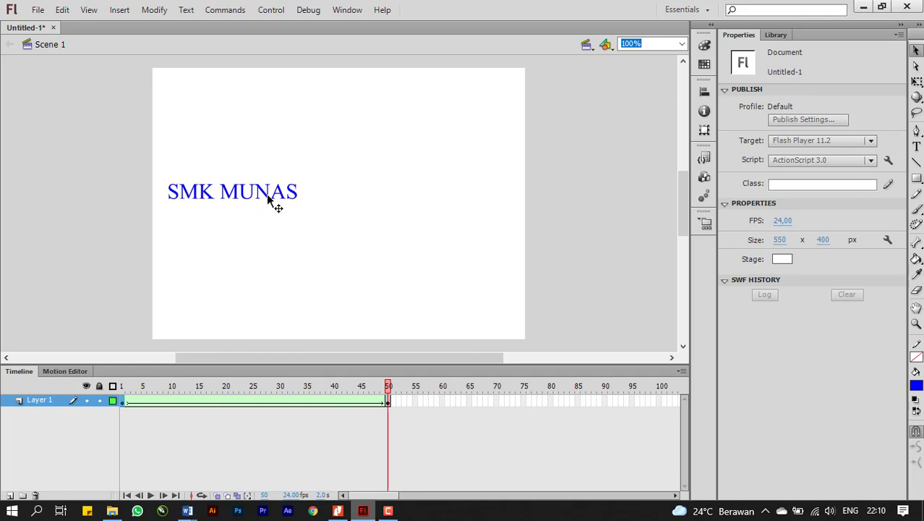
key(Return)
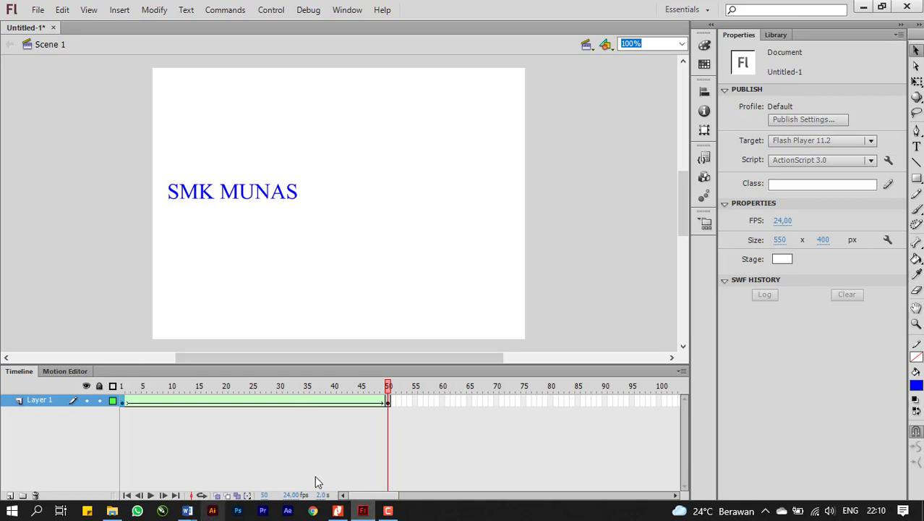
Switch to Nitro Pro and review the final shape tween steps, continuing to the page 4 instructions on document setup and frame rate.
click(338, 510)
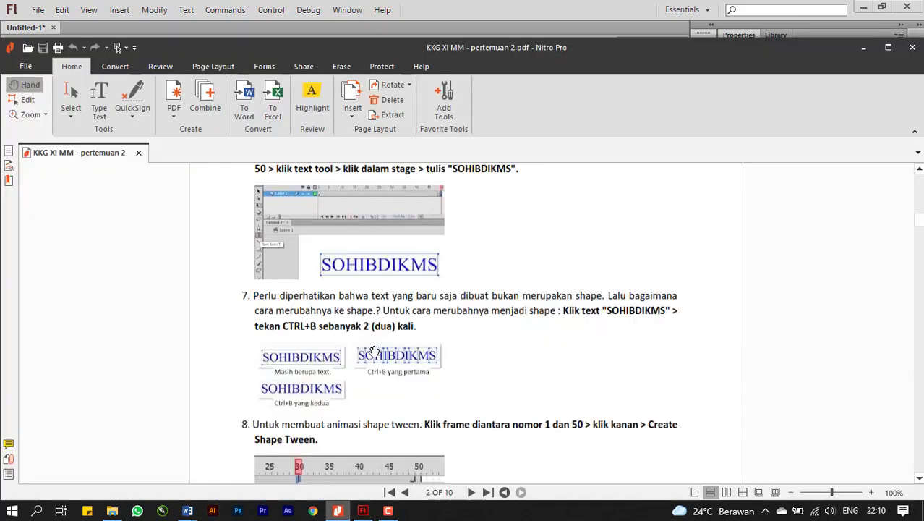
drag(524, 369, 519, 187)
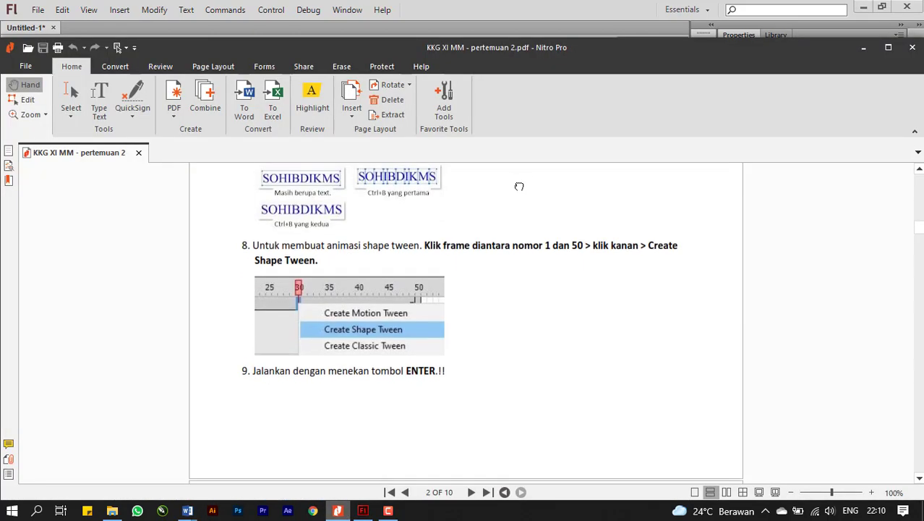
drag(523, 380, 532, 150)
drag(510, 362, 515, 190)
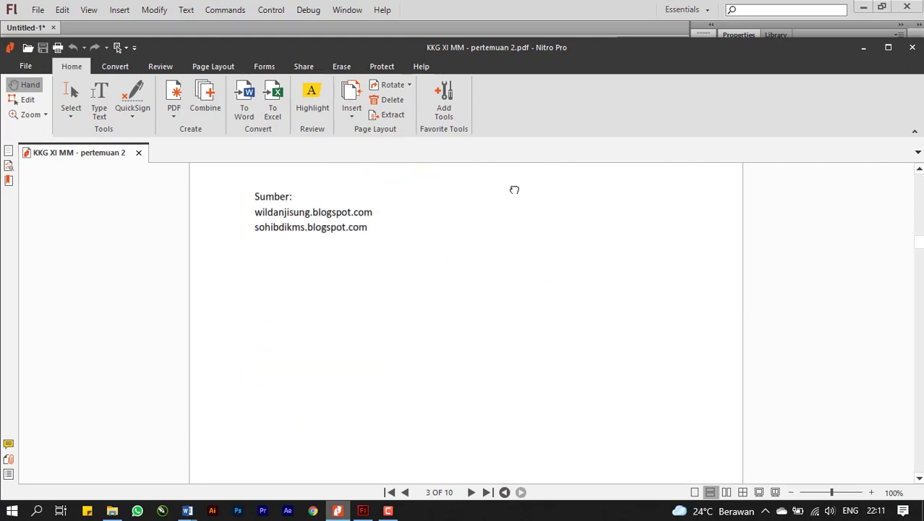
drag(505, 378, 527, 110)
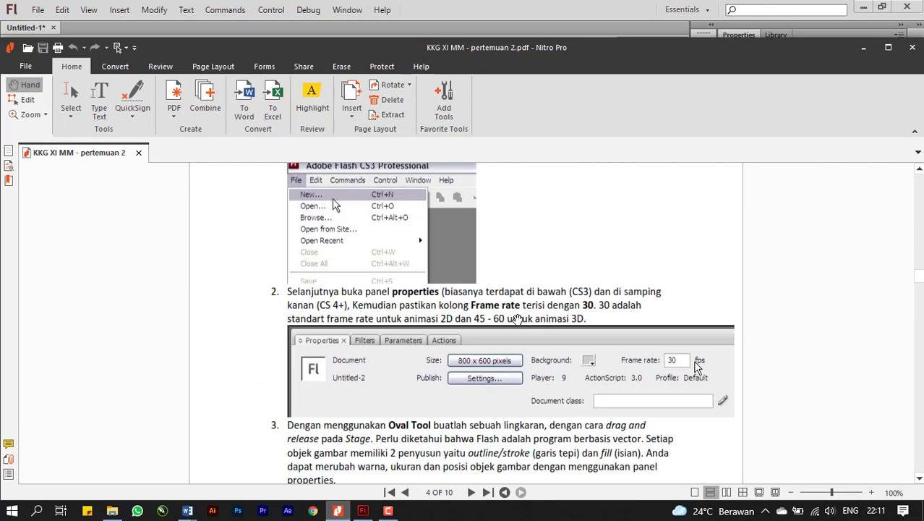
Read the motion tween tutorial's opening instructions, from creating the ActionScript 3 project through drawing the circle and converting it to a symbol.
scroll(518, 319, up, 3)
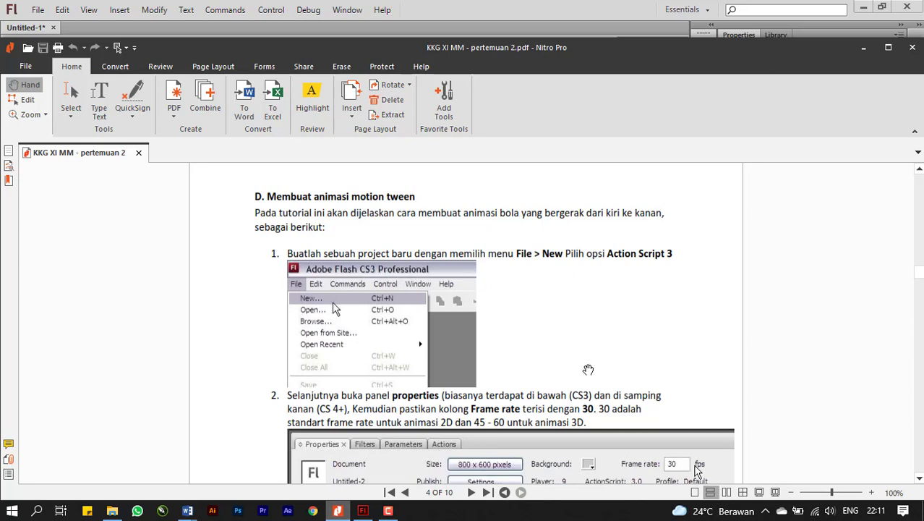
drag(588, 370, 533, 303)
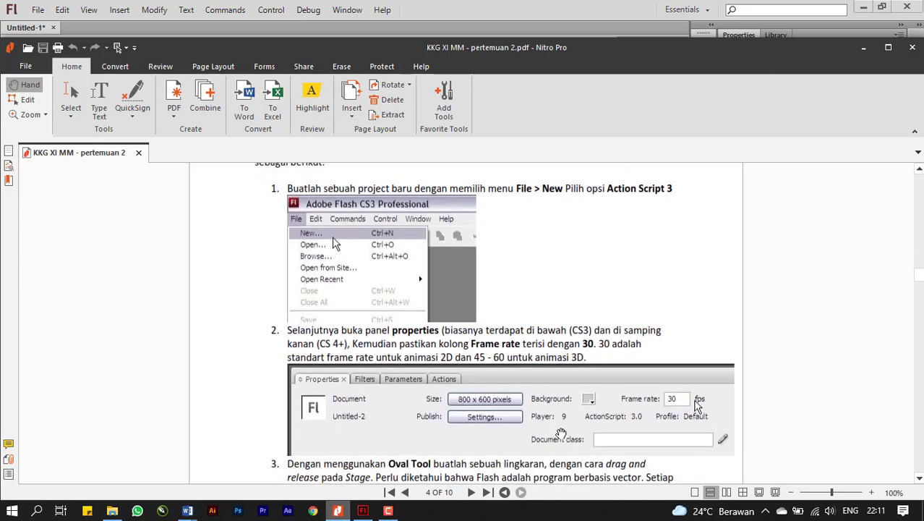
drag(560, 443, 549, 308)
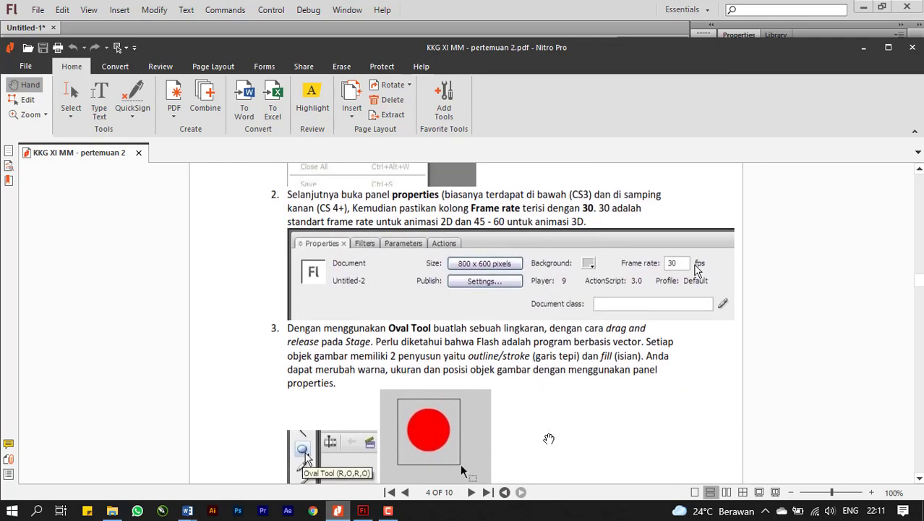
scroll(549, 438, down, 3)
scroll(542, 459, down, 8)
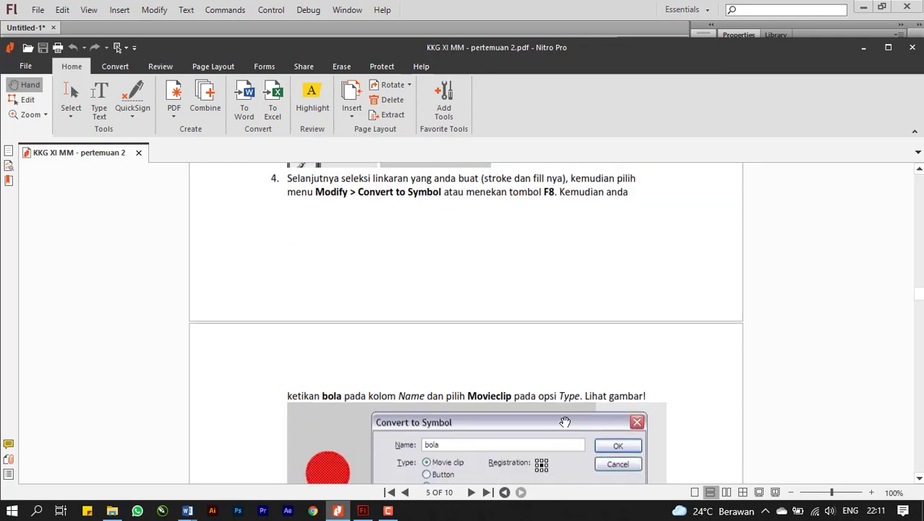
scroll(565, 422, down, 6)
scroll(561, 412, down, 3)
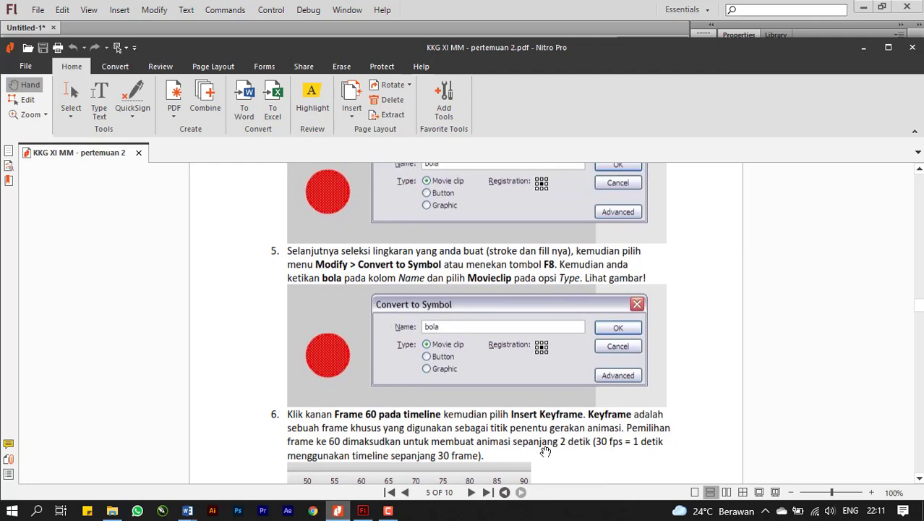
Examine the instructions for inserting a keyframe at frame 60, and go back over the symbol conversion and frame rate instructions.
drag(545, 451, 540, 338)
drag(528, 479, 541, 258)
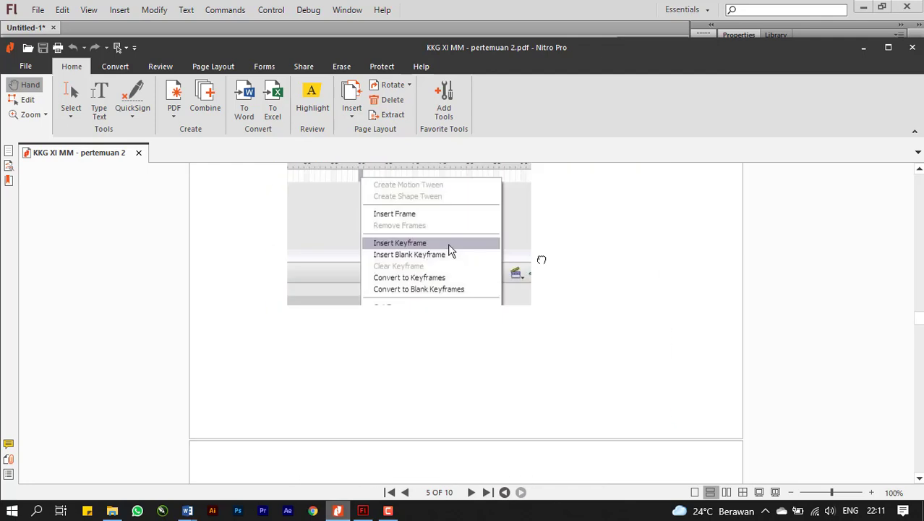
scroll(542, 233, down, 3)
scroll(547, 348, up, 3)
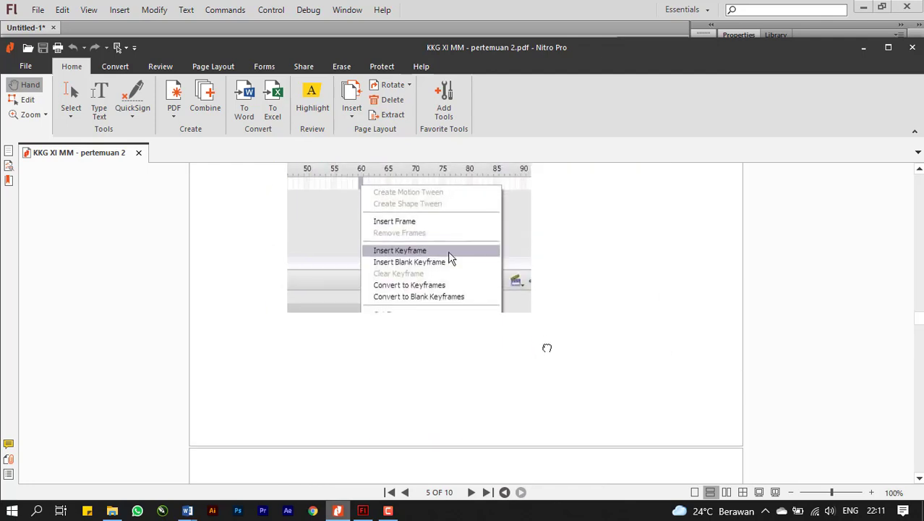
scroll(537, 219, down, 4)
scroll(545, 417, up, 7)
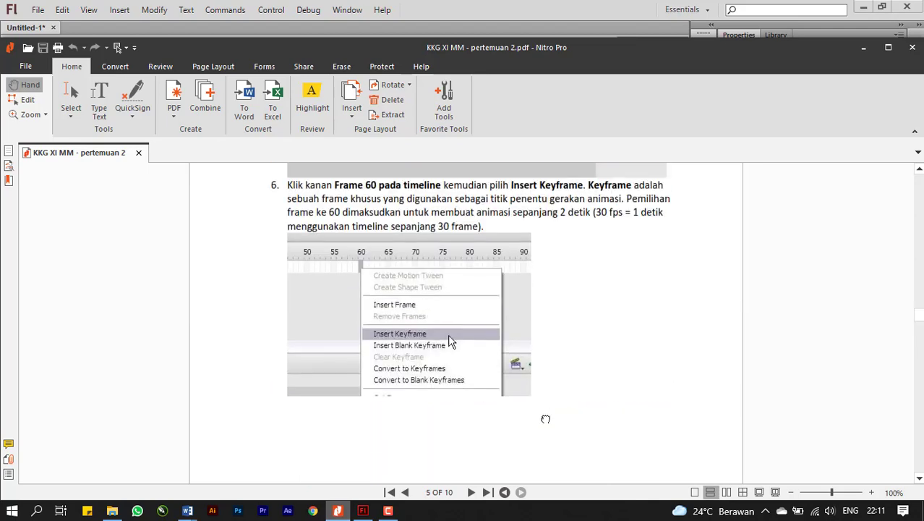
scroll(605, 241, up, 6)
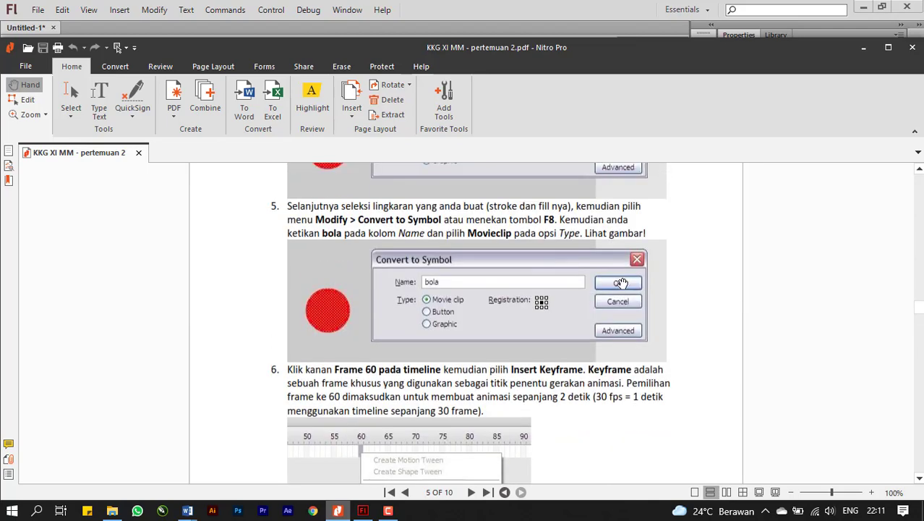
scroll(621, 283, up, 6)
scroll(610, 274, up, 6)
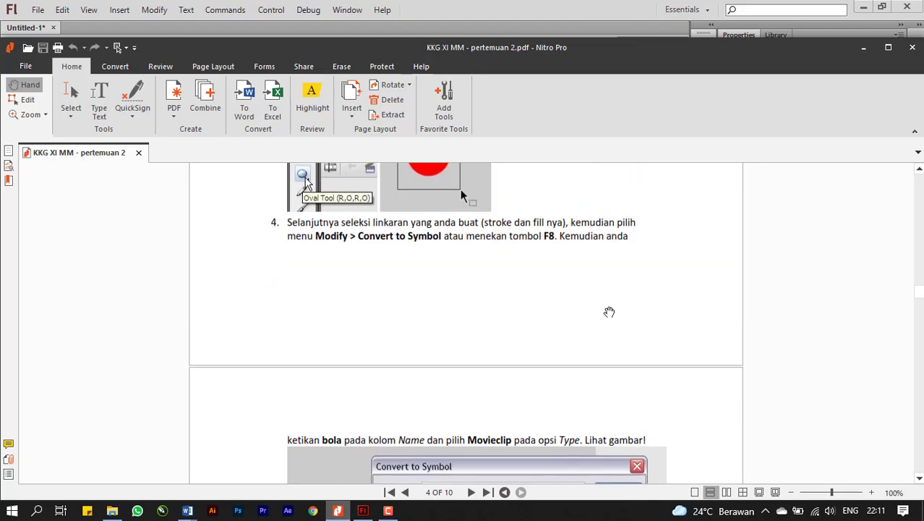
scroll(609, 311, up, 10)
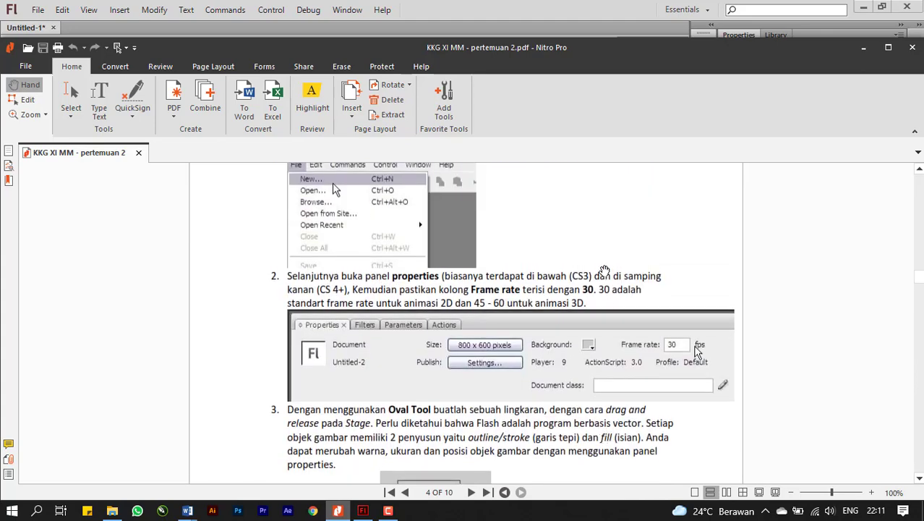
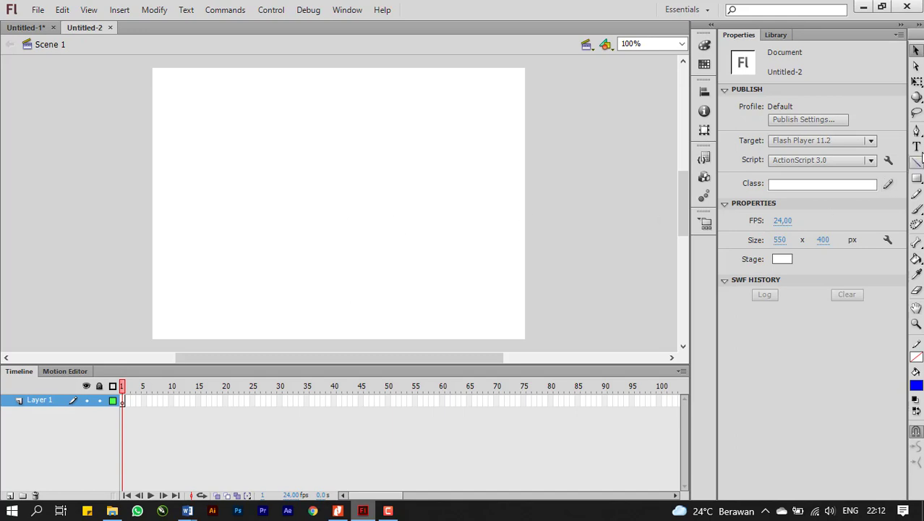
Draw a circle about 77.5 px wide near the stage's lower edge, with no stroke and a red fill.
click(916, 179)
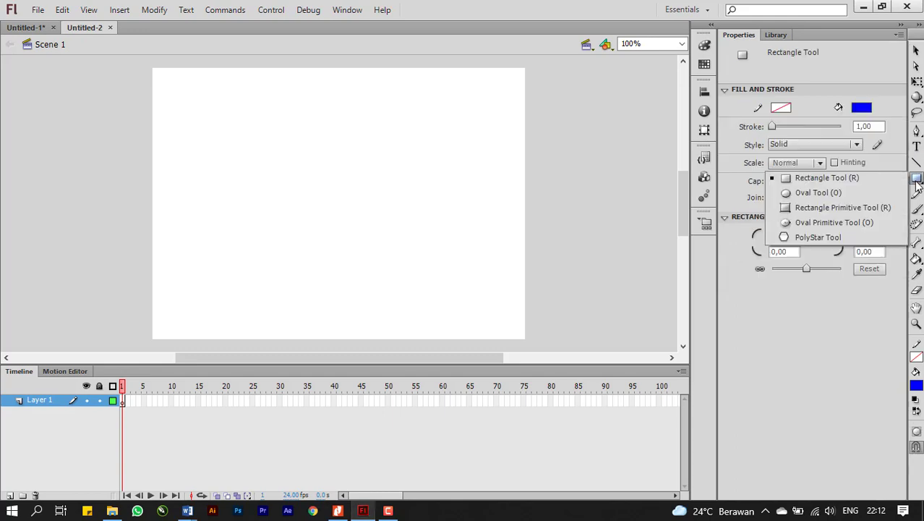
click(847, 197)
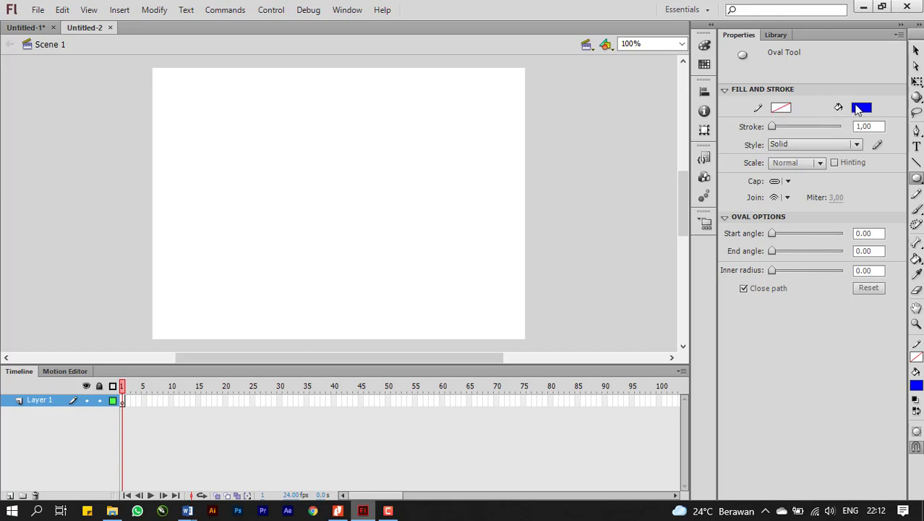
click(781, 108)
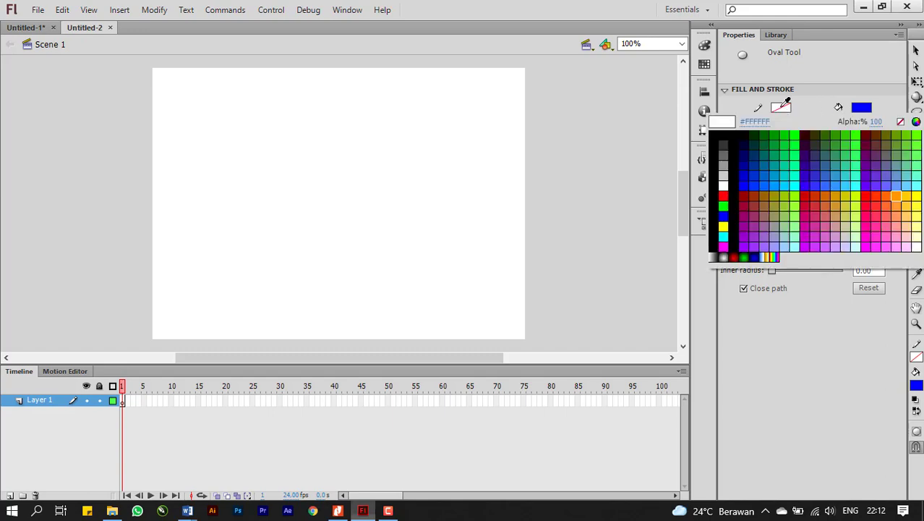
click(902, 124)
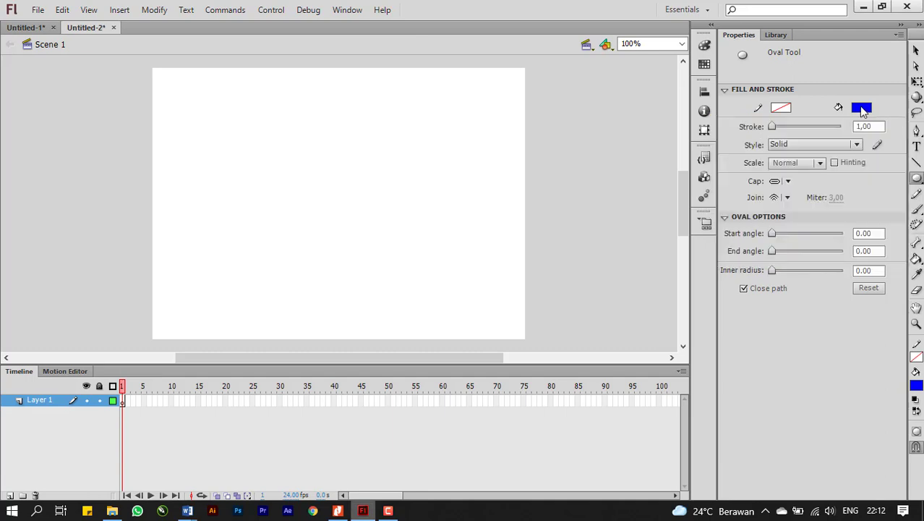
click(863, 109)
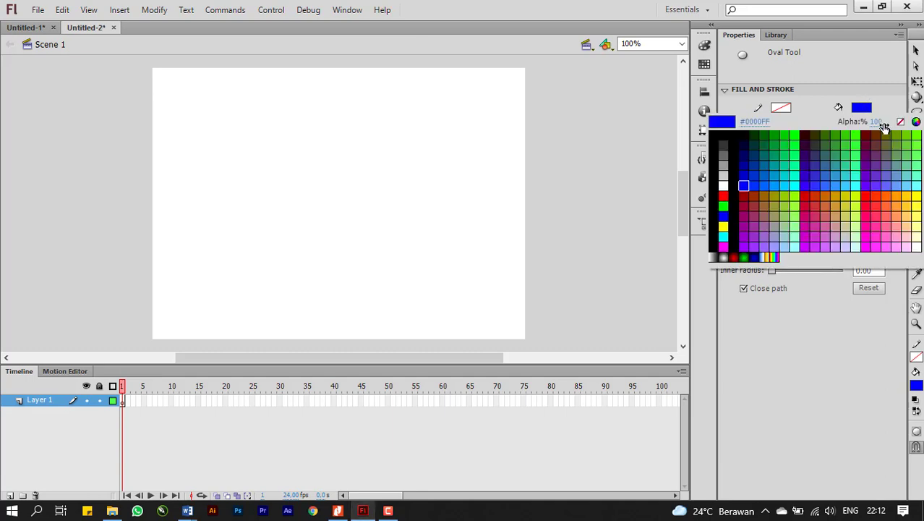
click(723, 196)
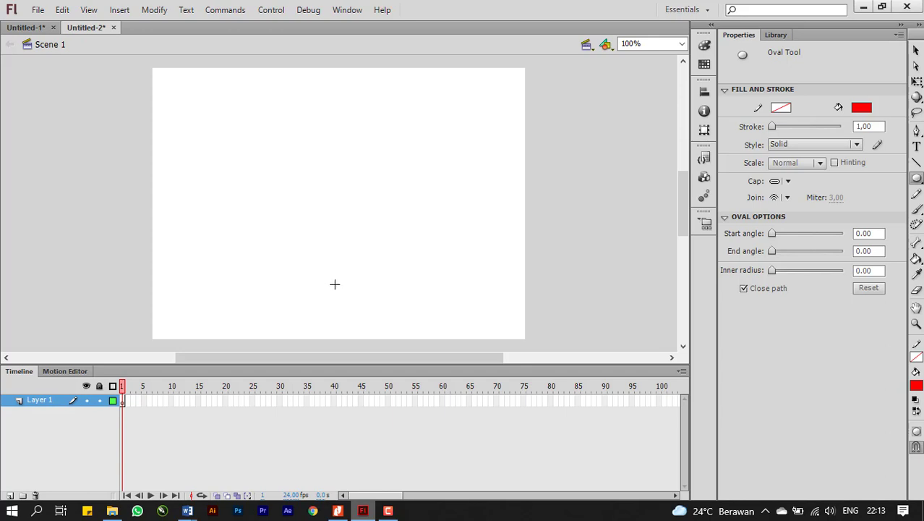
drag(335, 284, 388, 333)
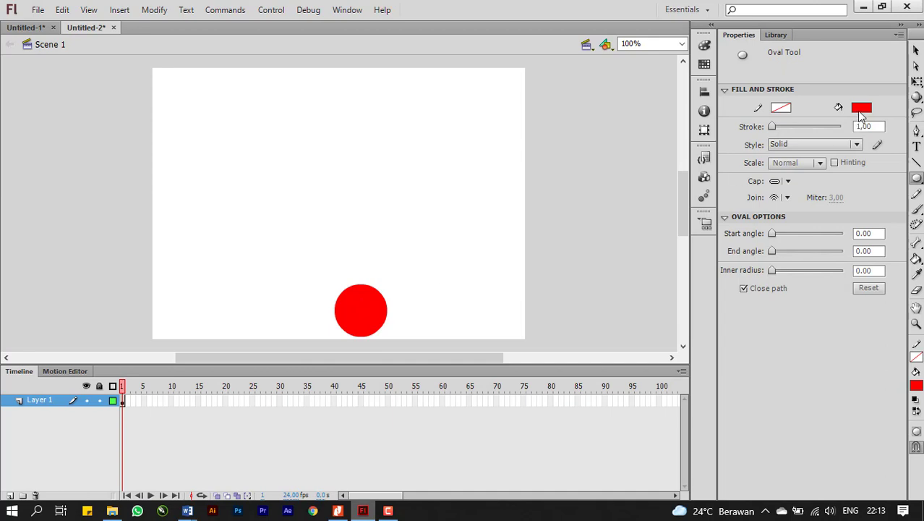
Move the red circle to about X 228, Y 323 so it rests on the stage's lower edge, undoing an accidental transformation point shift.
click(916, 82)
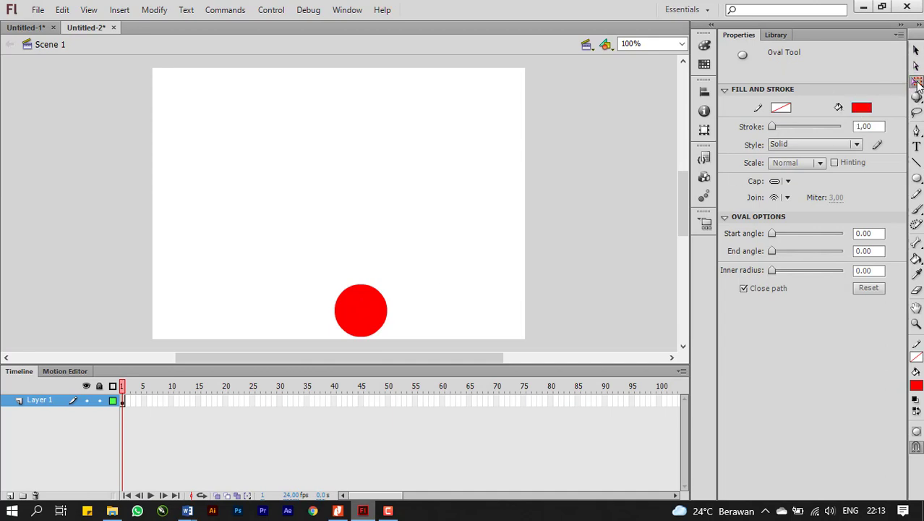
click(359, 309)
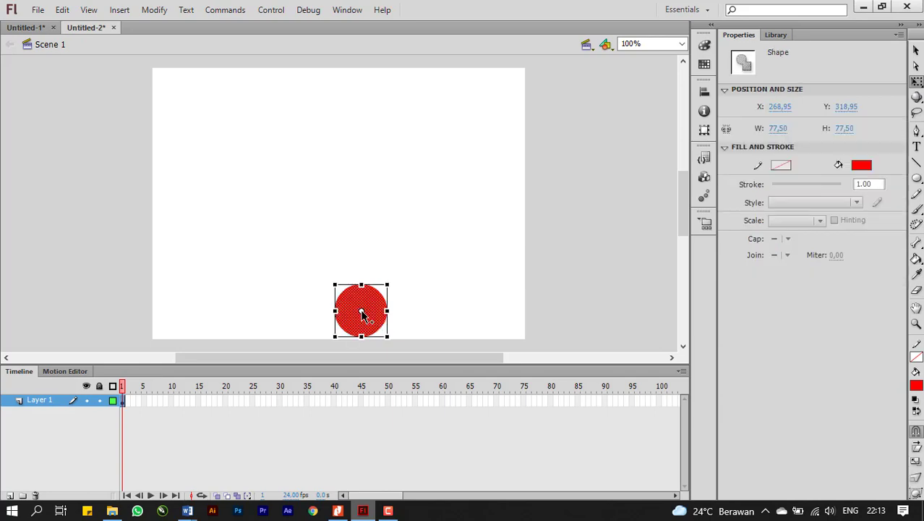
drag(362, 313, 355, 304)
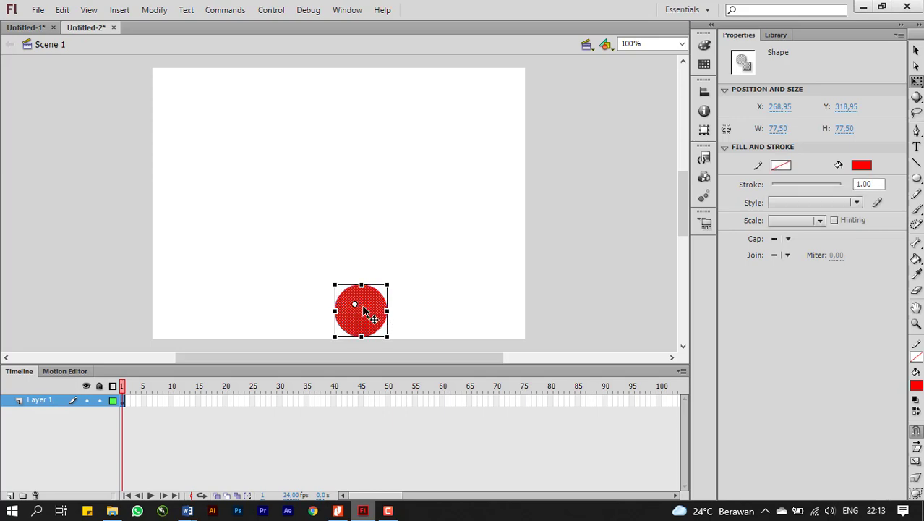
key(ctrl+z)
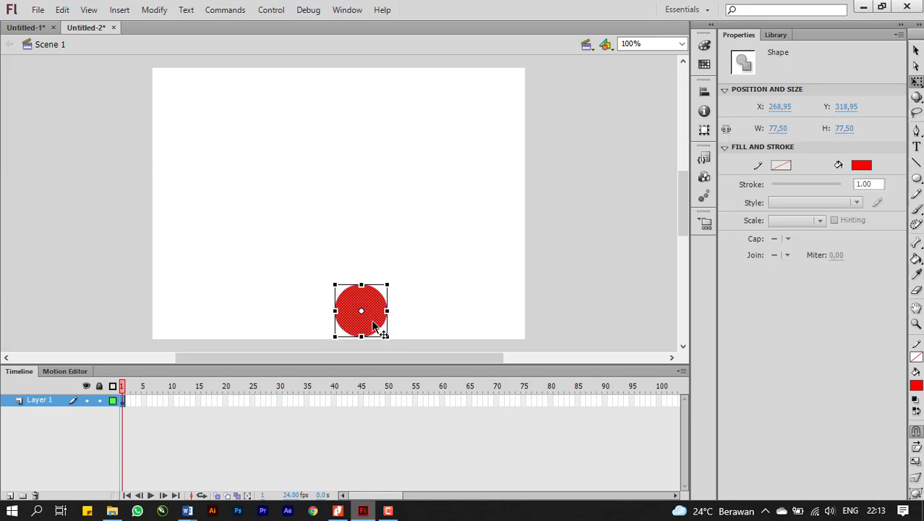
drag(372, 322, 345, 322)
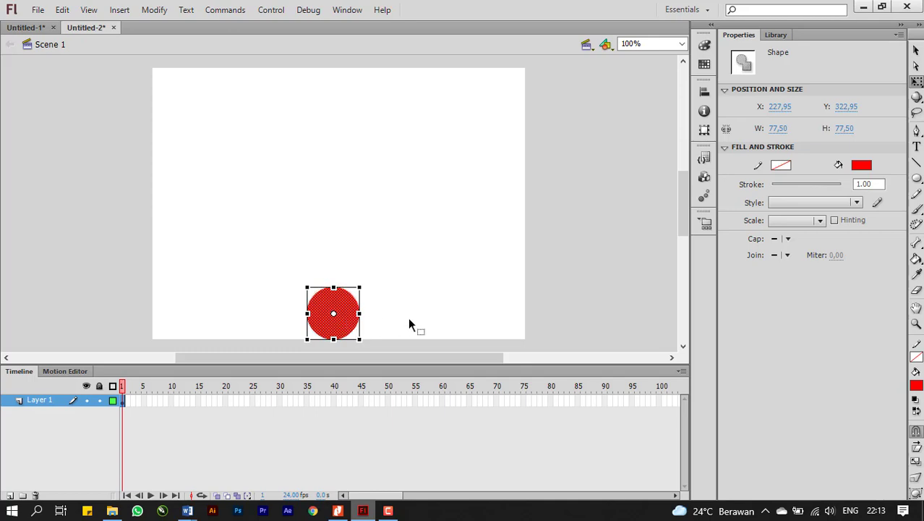
Convert the red circle to a Movie Clip symbol named "bola".
right_click(335, 331)
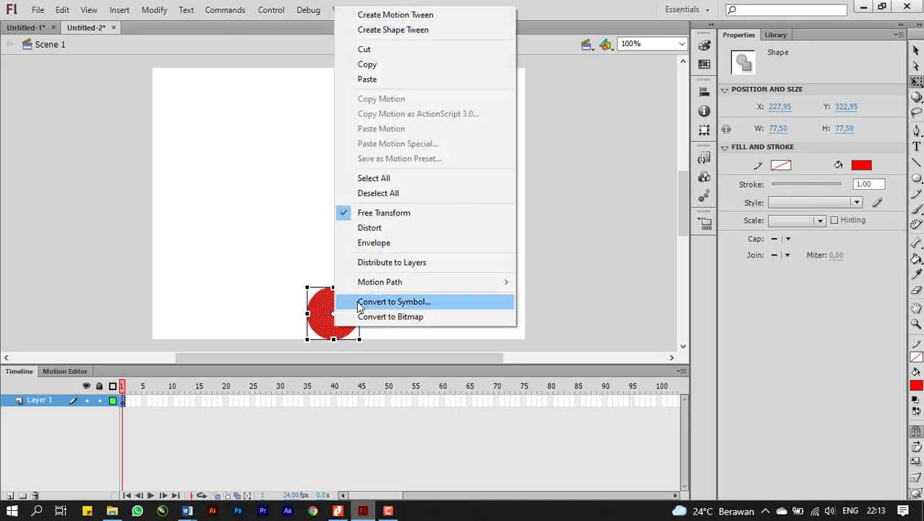
click(360, 303)
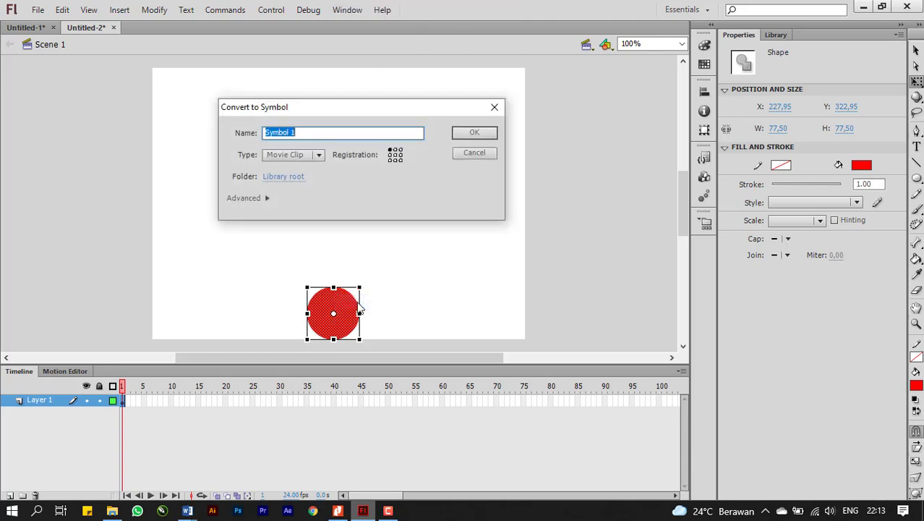
text(BOL)
key(BackSpace)
key(BackSpace)
key(Caps_Lock)
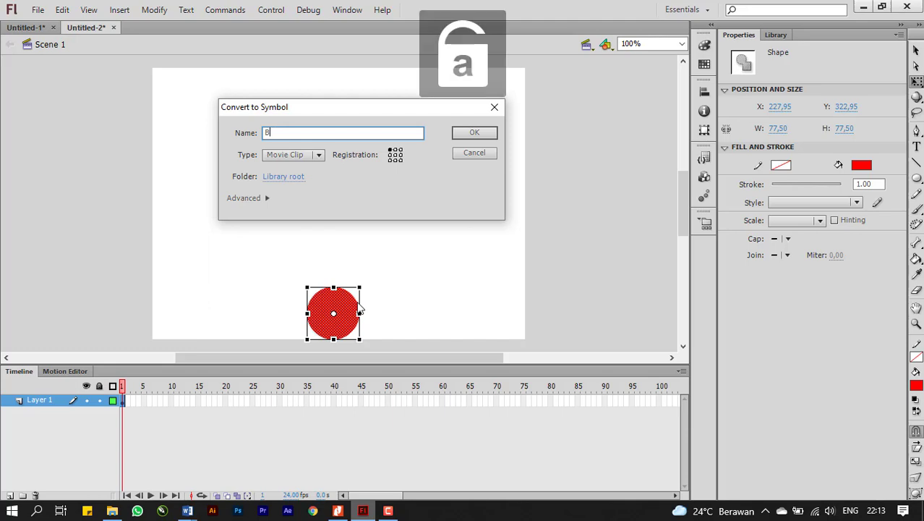
key(BackSpace)
text(bola)
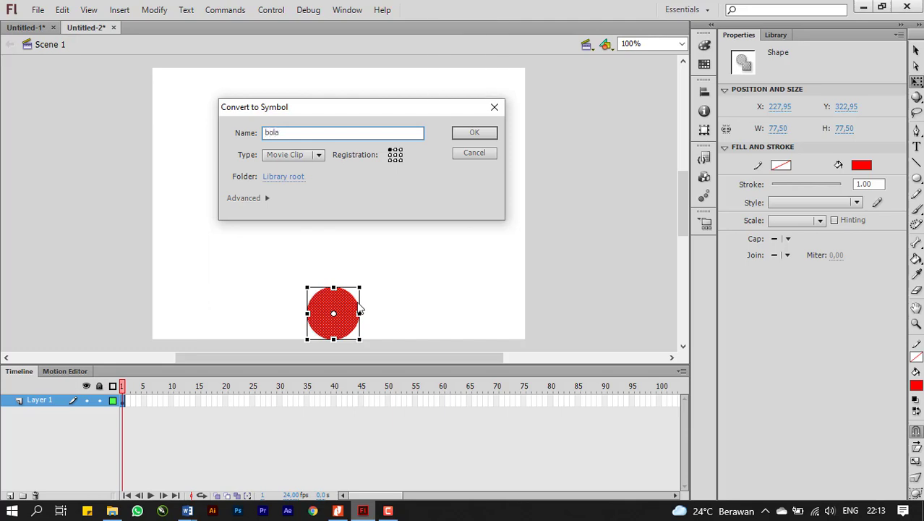
click(277, 154)
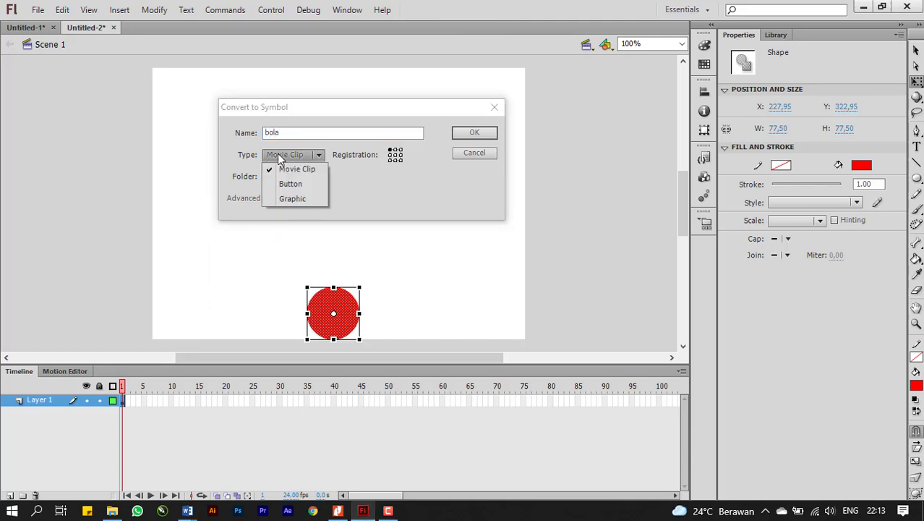
click(277, 154)
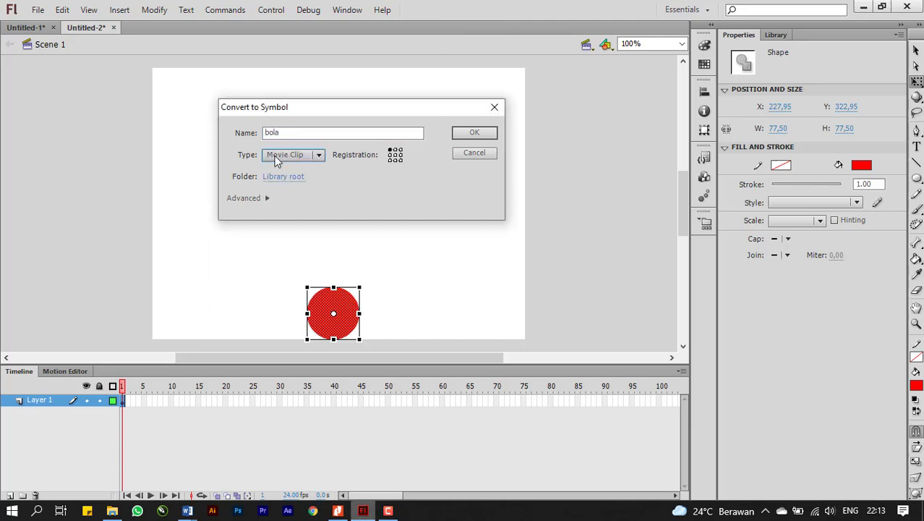
click(464, 136)
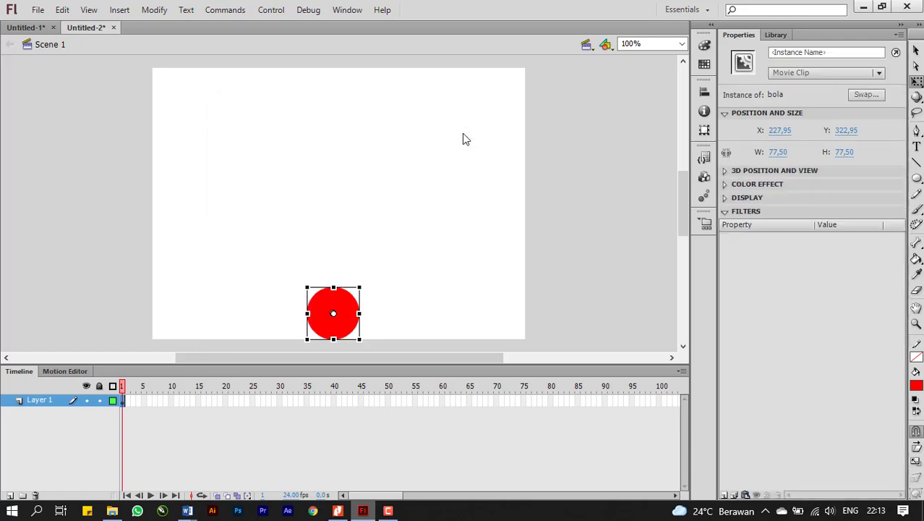
click(385, 311)
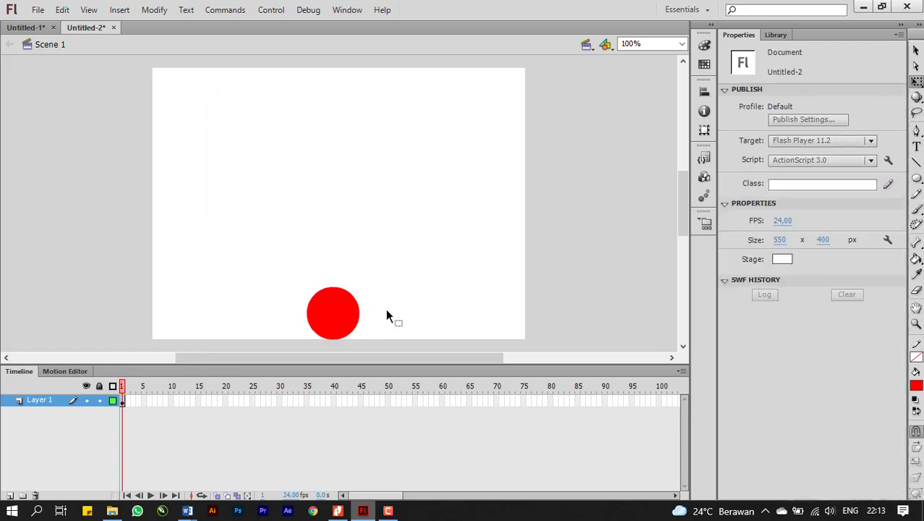
click(344, 316)
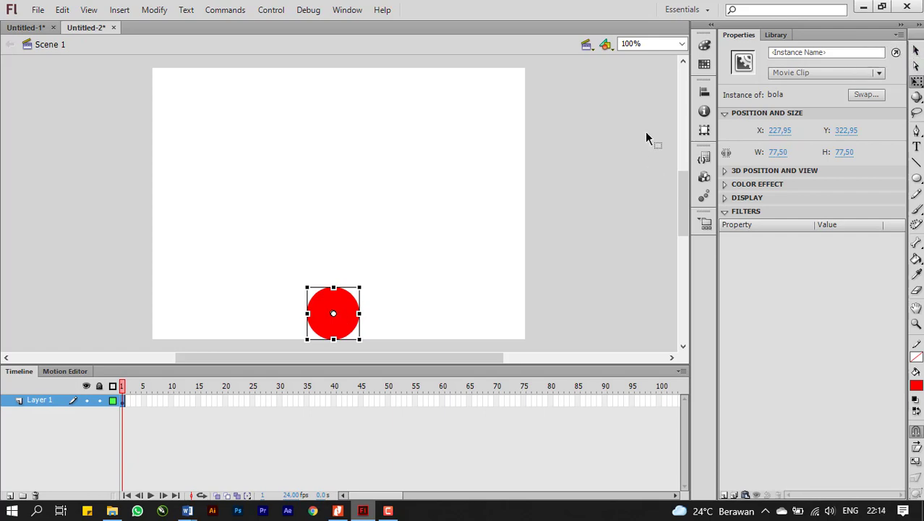
Insert a keyframe at frame 60 of Layer 1 and compare the ball's position at frames 1 and 60.
click(916, 50)
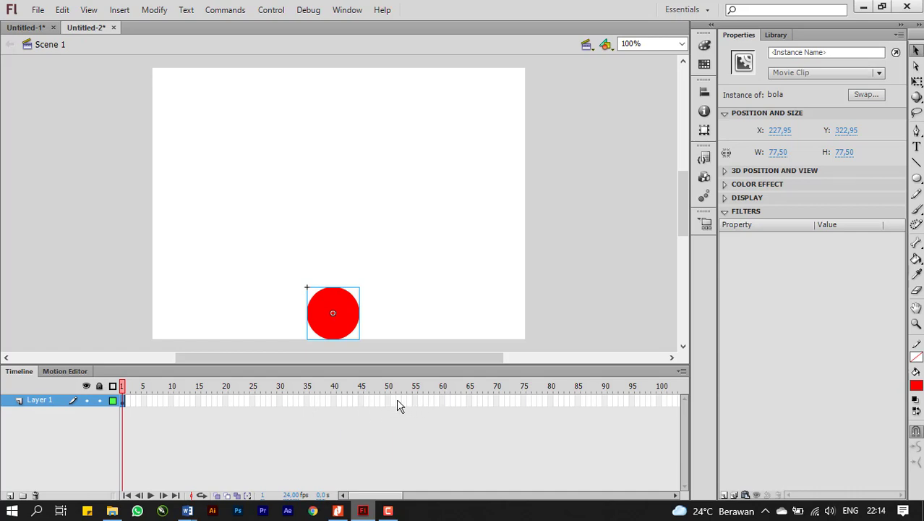
right_click(442, 401)
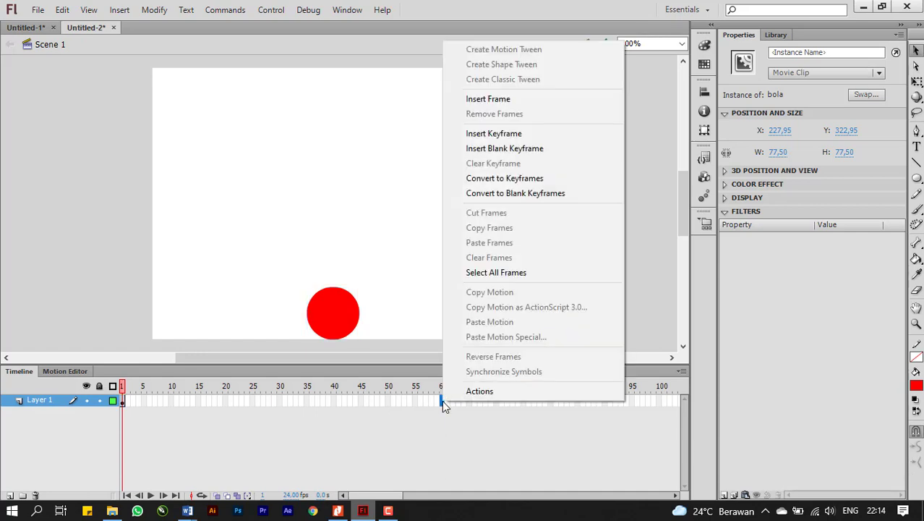
click(523, 140)
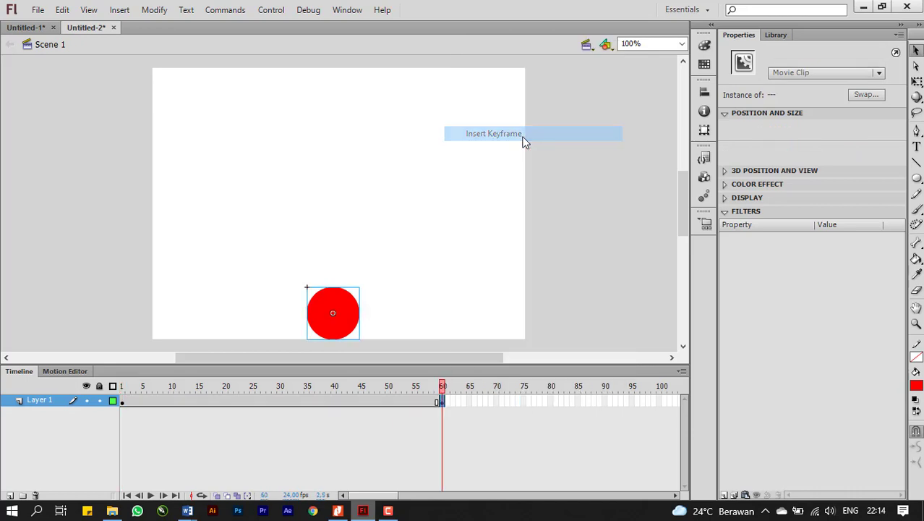
click(123, 404)
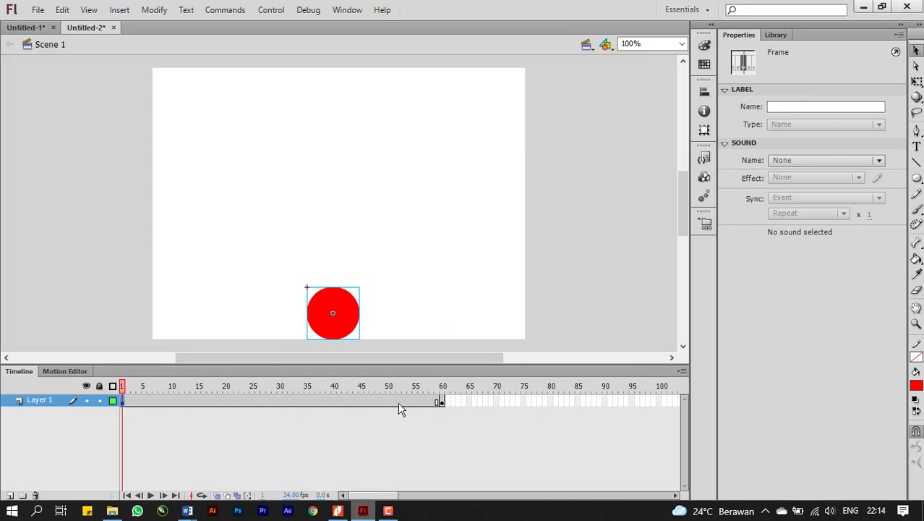
click(440, 402)
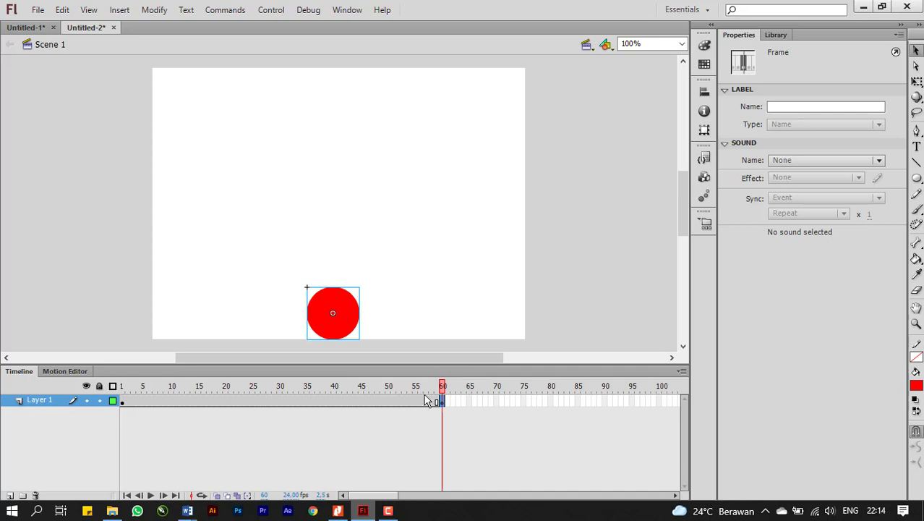
Insert a keyframe at frame 30 and move the ball straight up to about Y 142.
right_click(282, 400)
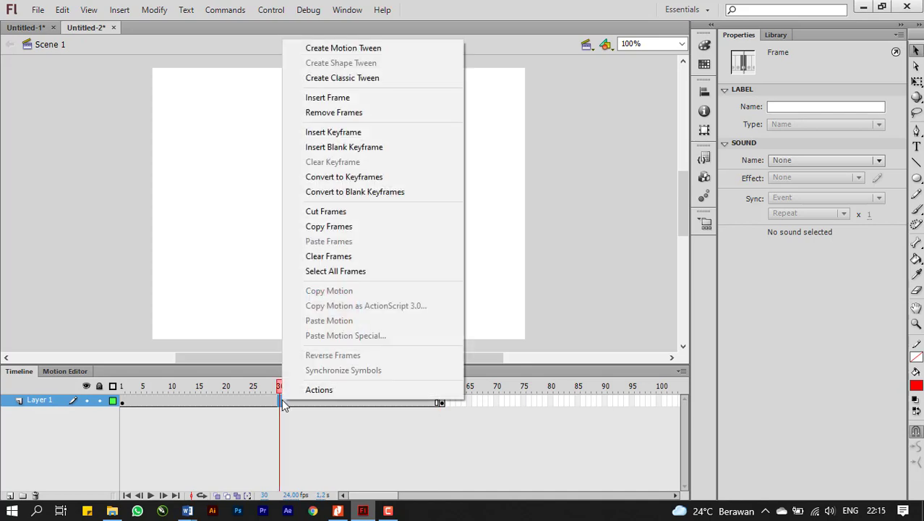
click(352, 133)
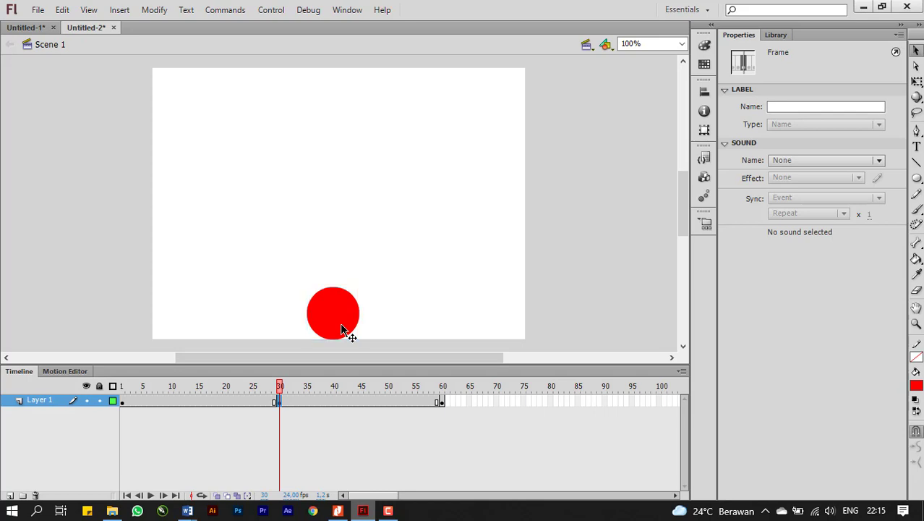
drag(344, 327, 343, 204)
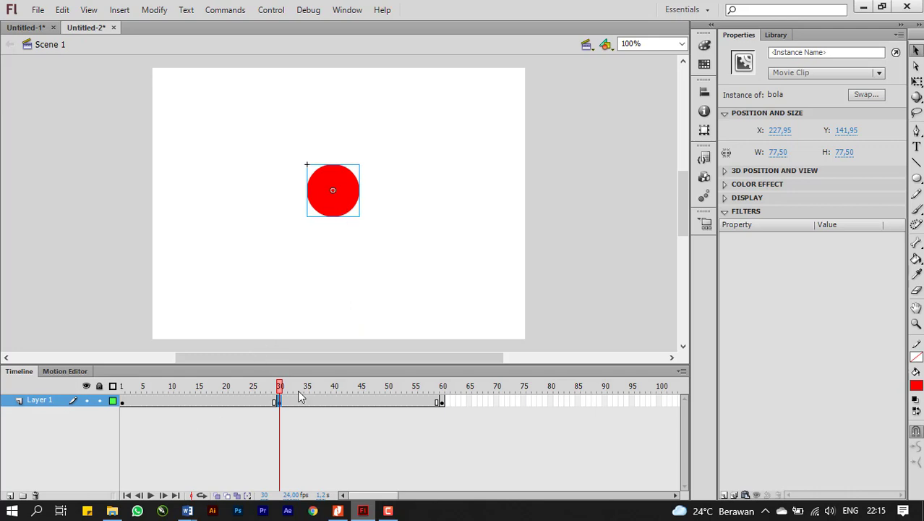
Create classic tweens between frames 1 and 30 and between frames 30 and 60, and preview the animation on the stage and as a test movie.
right_click(189, 403)
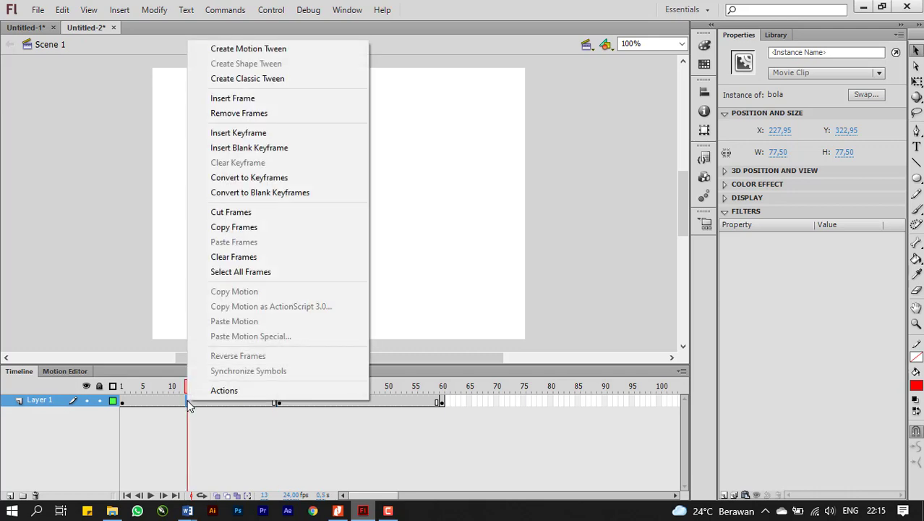
click(246, 82)
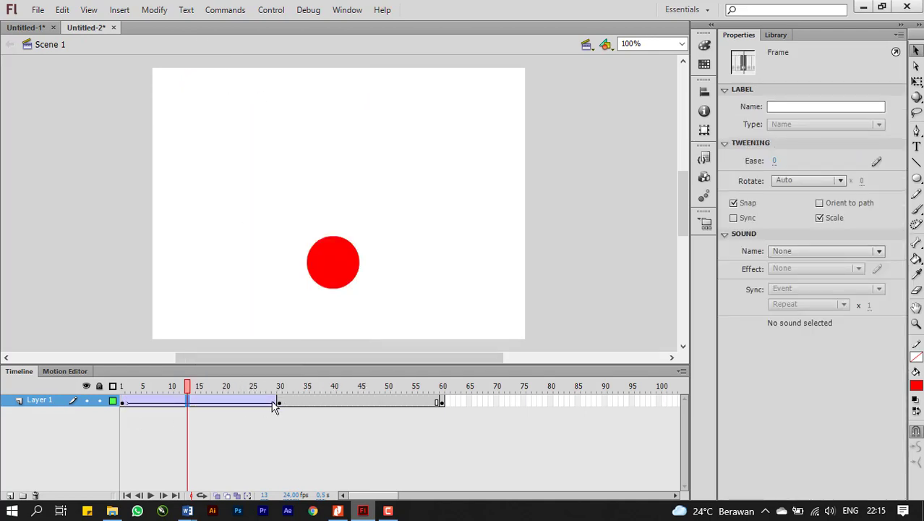
right_click(330, 400)
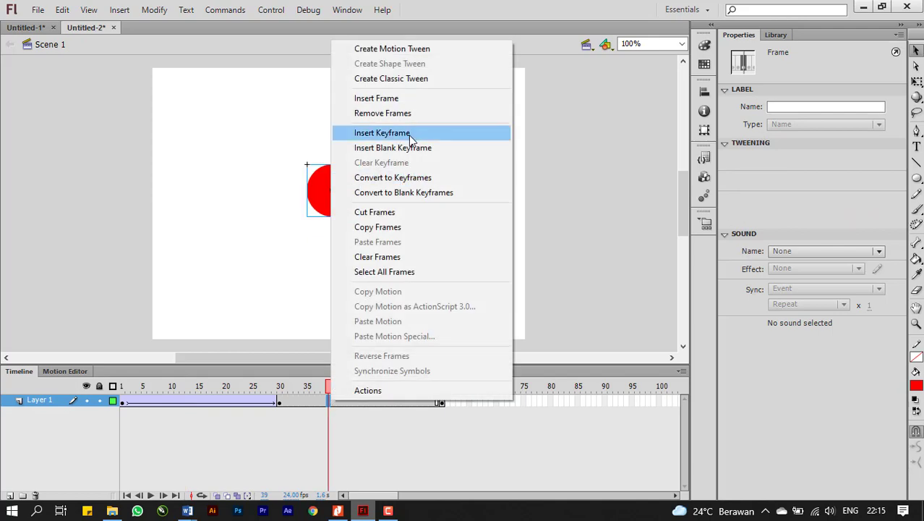
click(401, 80)
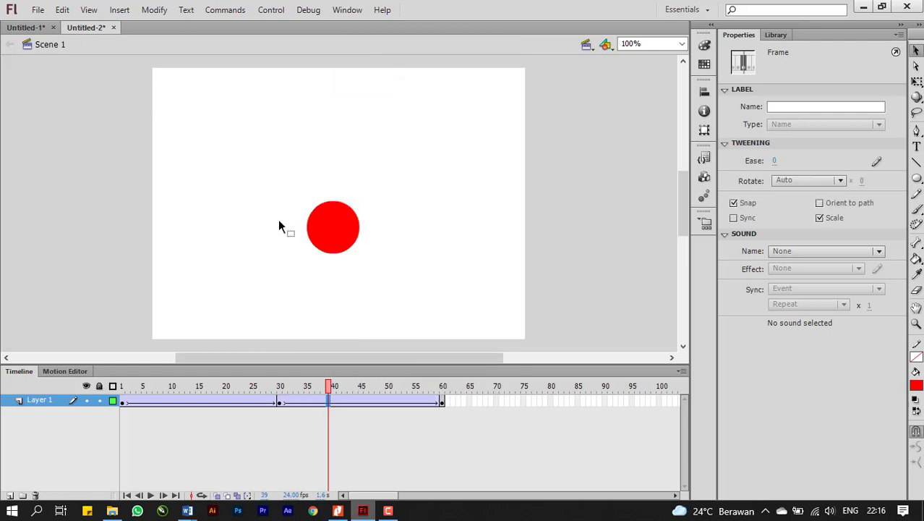
key(Return)
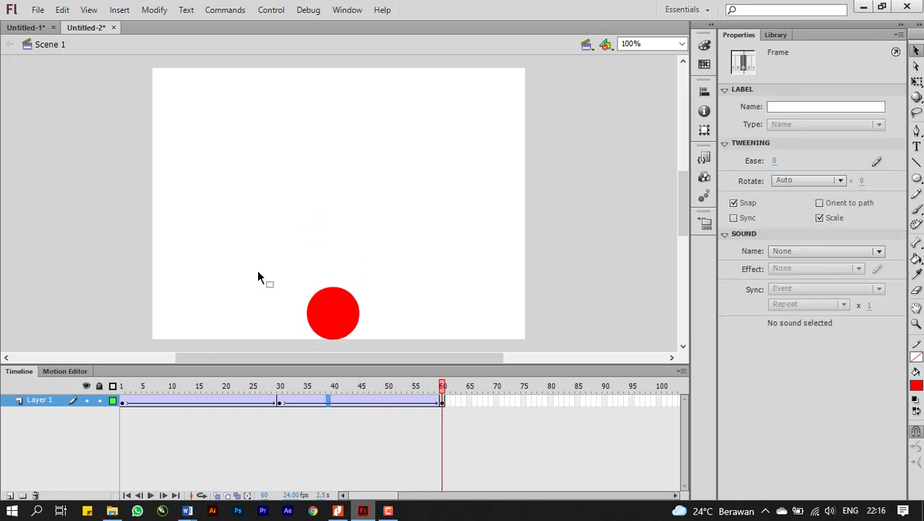
key(ctrl+Return)
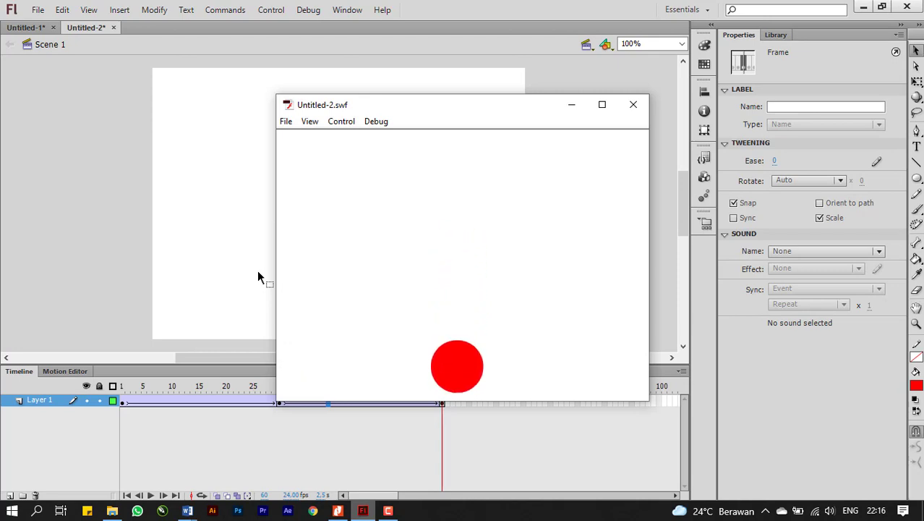
Close the test movie and add a new layer above Layer 1, making its first frame current.
click(639, 107)
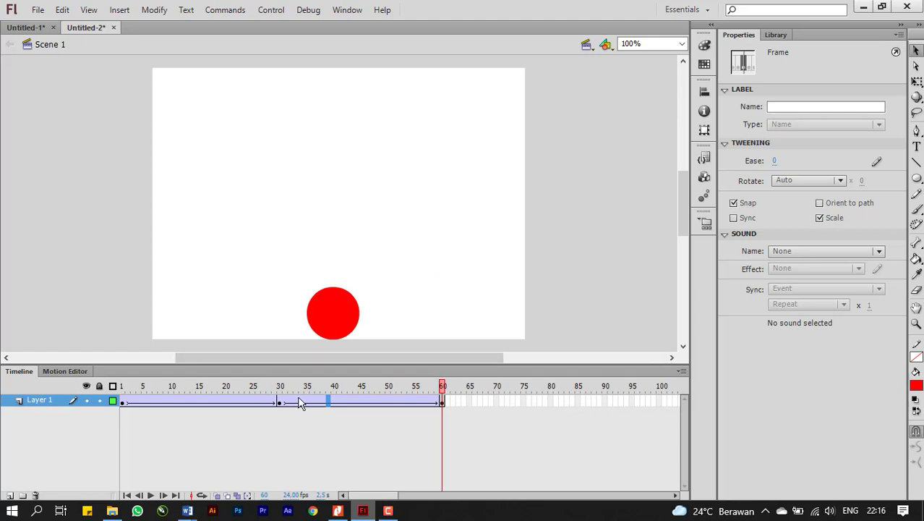
click(178, 404)
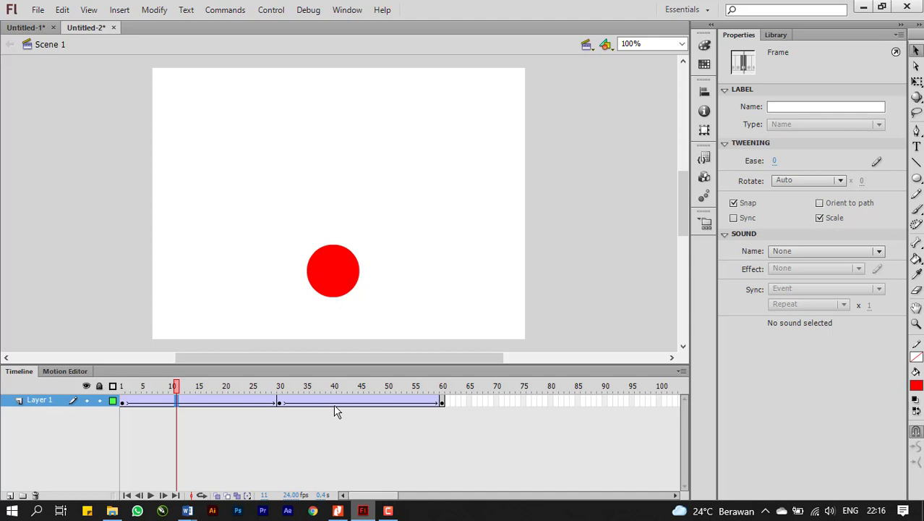
click(9, 496)
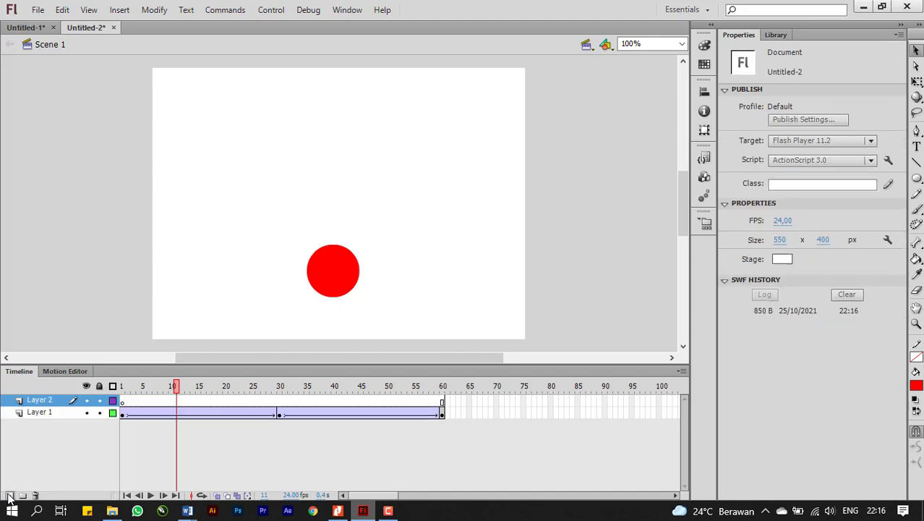
click(123, 403)
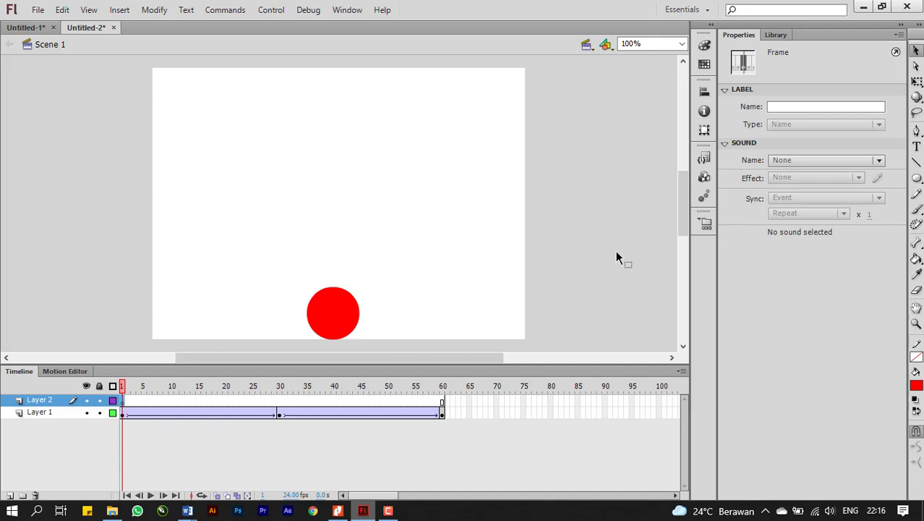
Draw a yellow-orange circle about 73 px wide without outline on Layer 2 and rest it on the stage's lower edge at about X 22, Y 327.
click(915, 178)
click(918, 178)
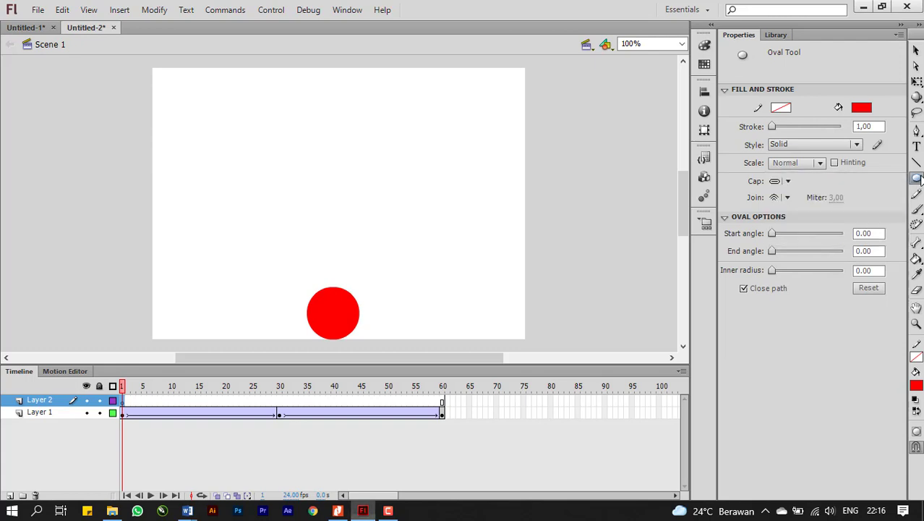
click(861, 108)
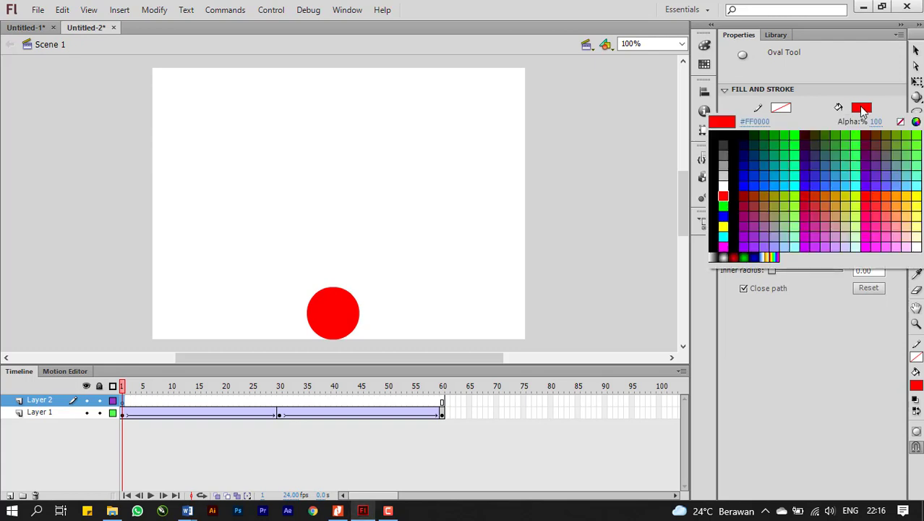
click(908, 196)
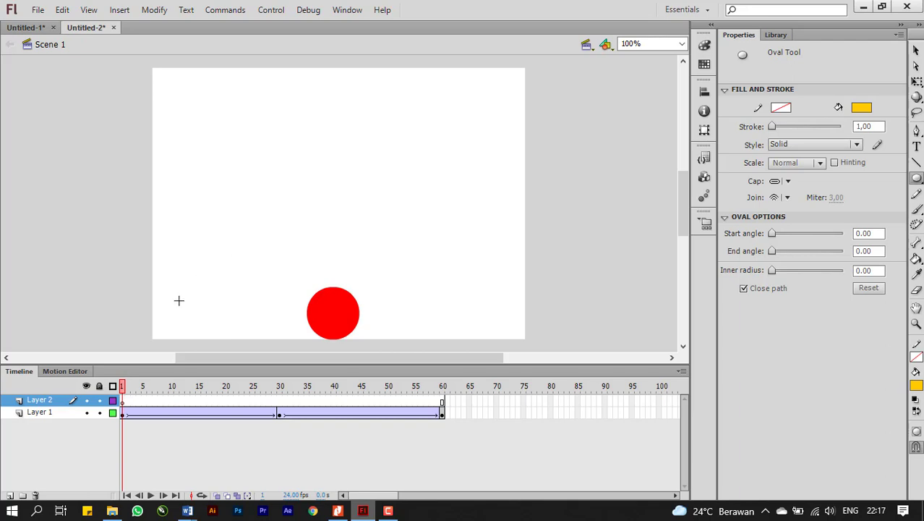
drag(175, 307, 224, 339)
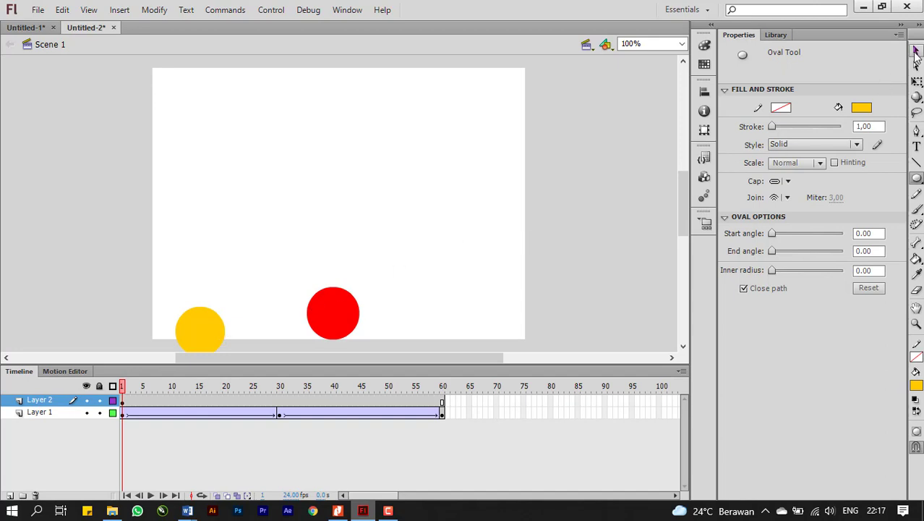
click(916, 52)
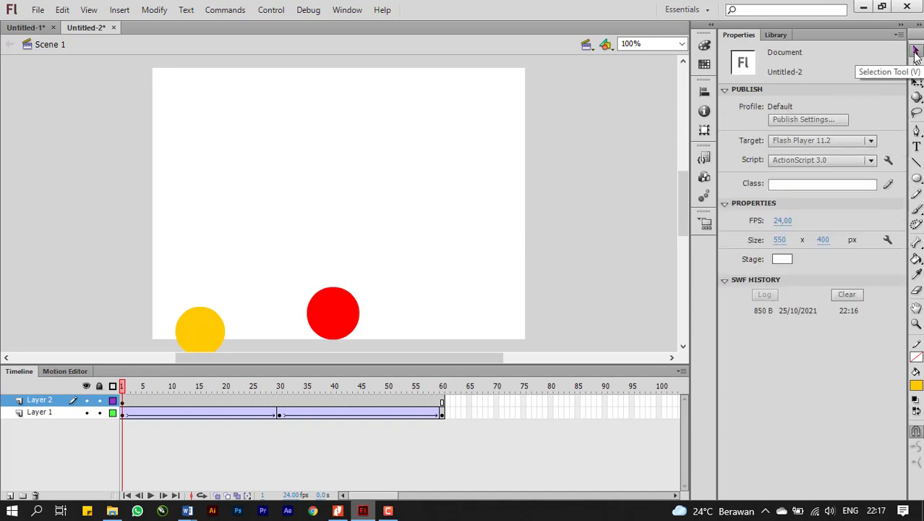
drag(209, 342, 201, 323)
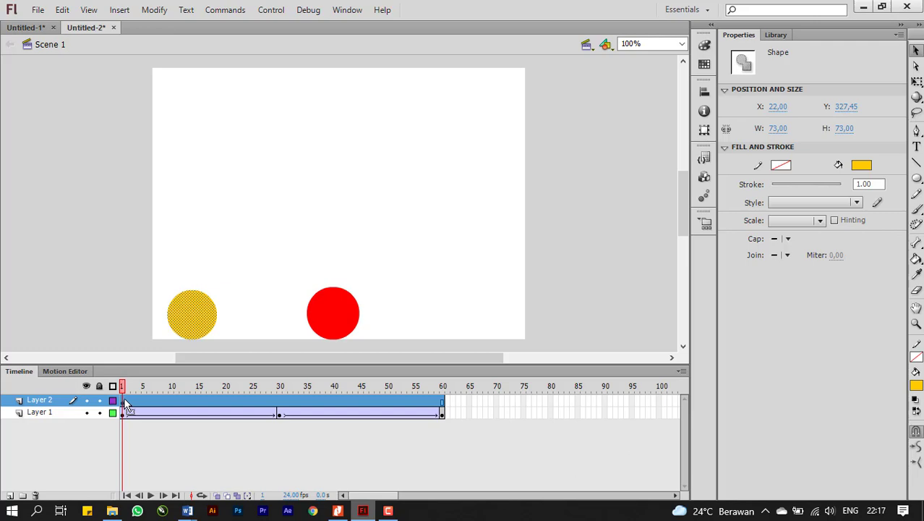
click(274, 405)
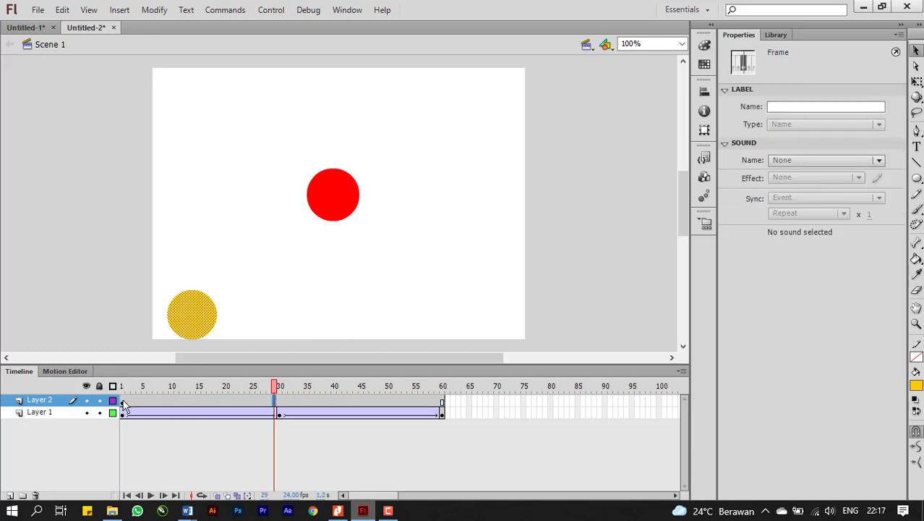
right_click(272, 401)
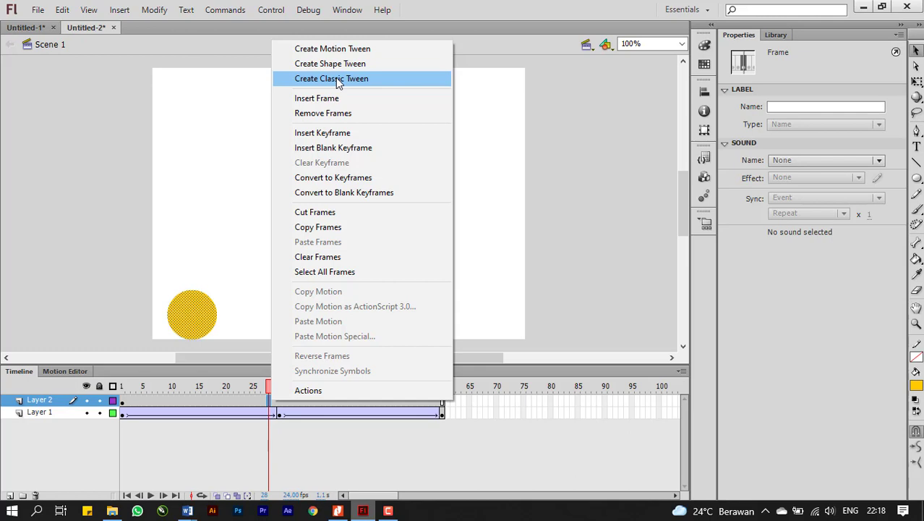
click(336, 51)
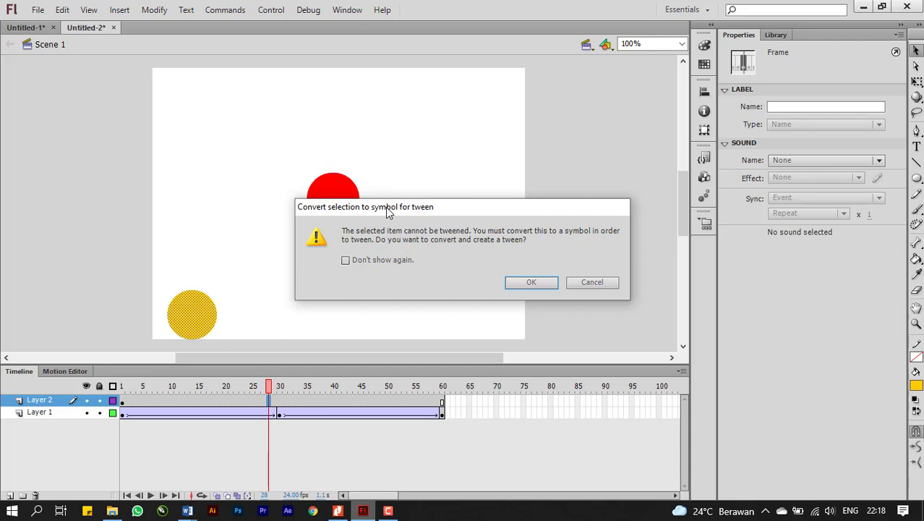
click(583, 287)
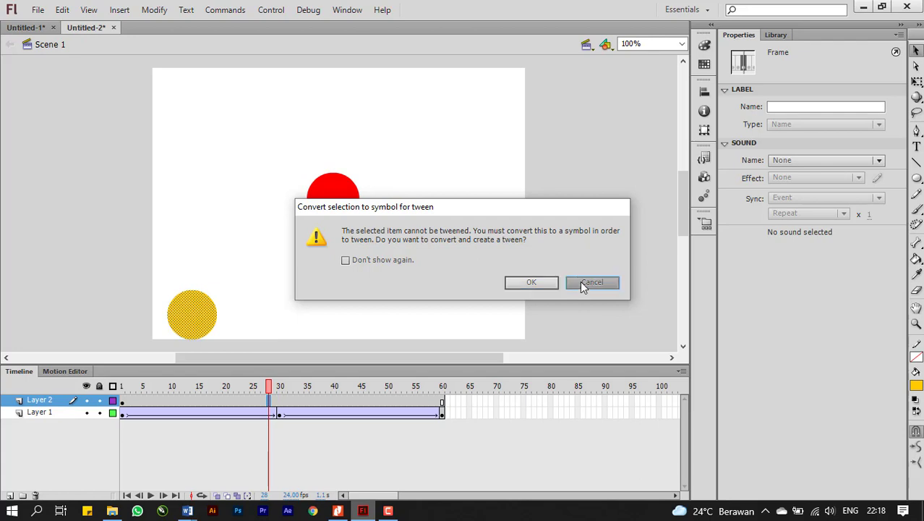
Compare the yellow circle's shape properties with those of the red ball's symbol instance at frame 30.
right_click(196, 321)
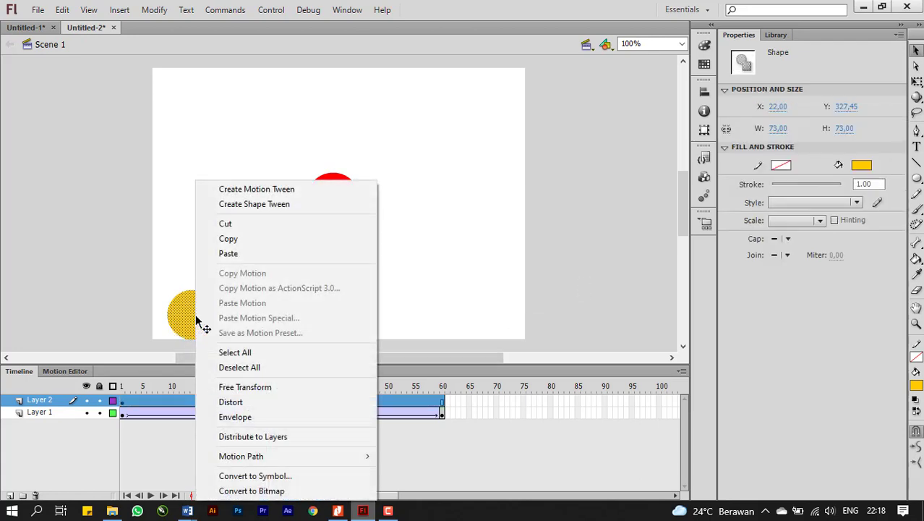
click(179, 318)
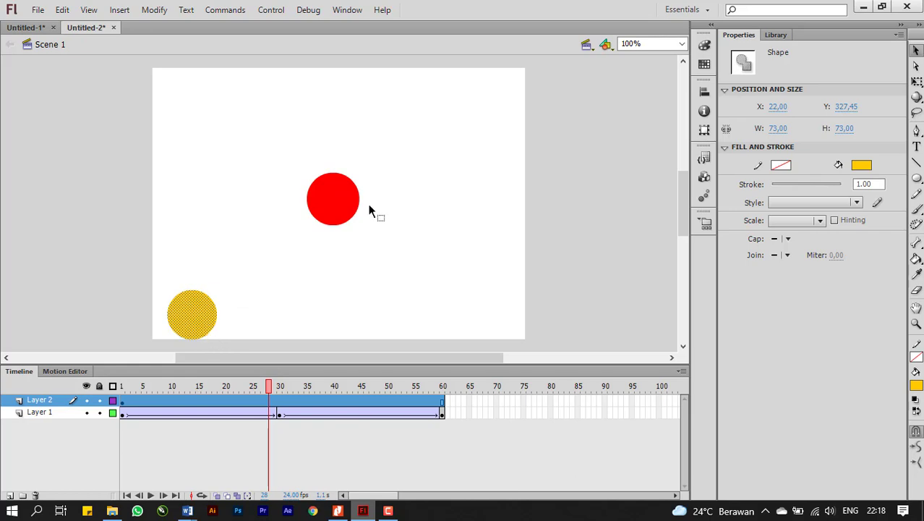
click(337, 212)
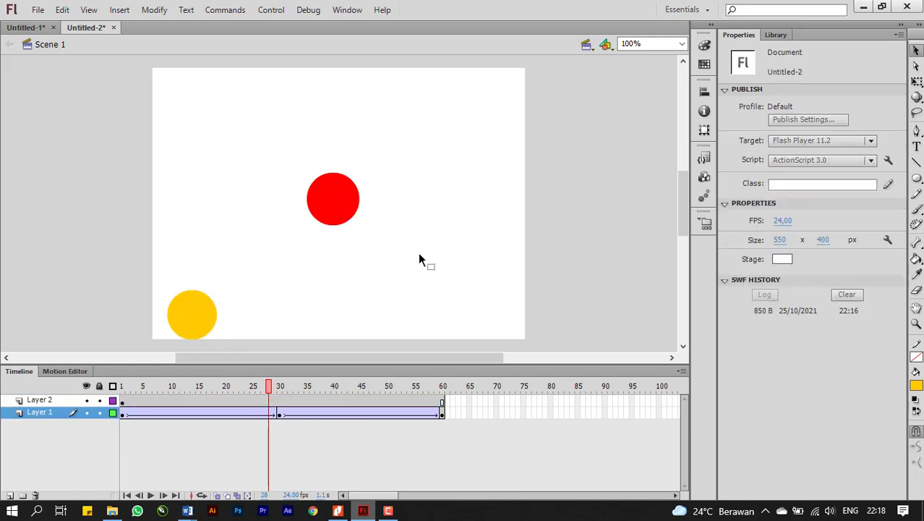
click(281, 415)
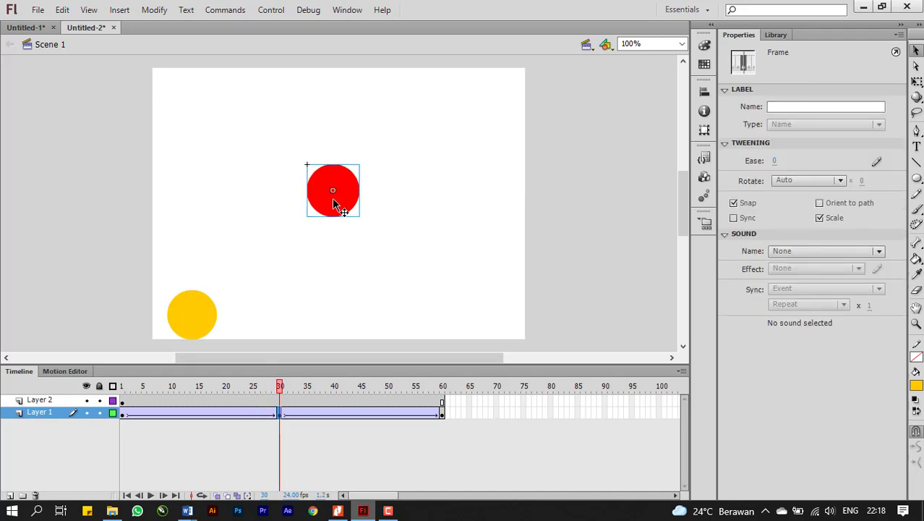
click(342, 210)
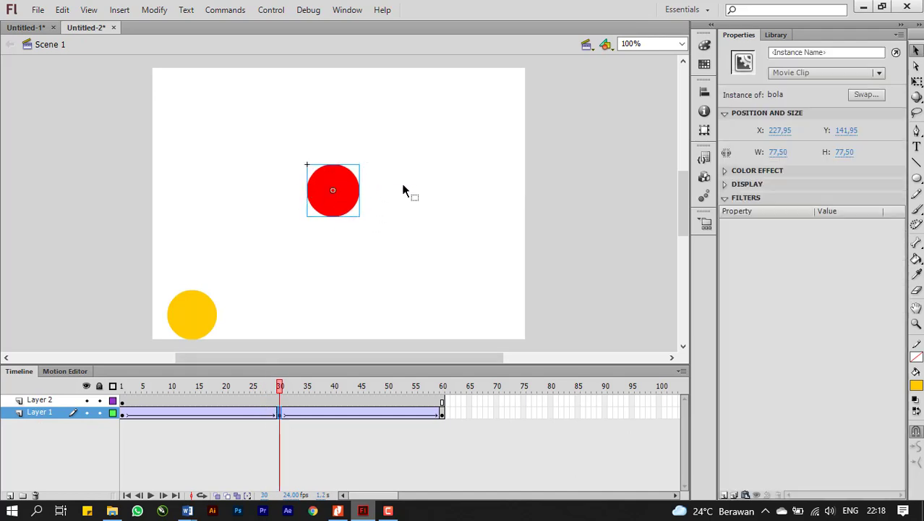
Convert the yellow circle to a Movie Clip symbol named "bola2".
click(210, 318)
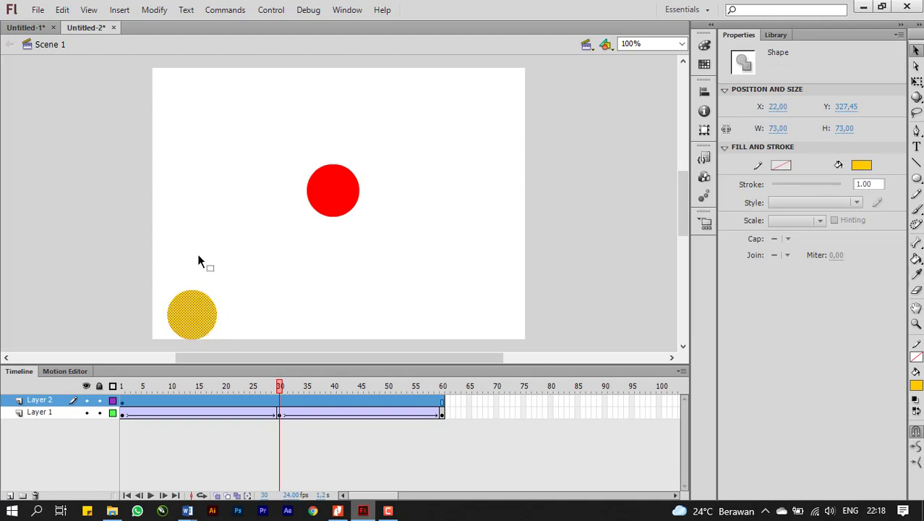
right_click(192, 324)
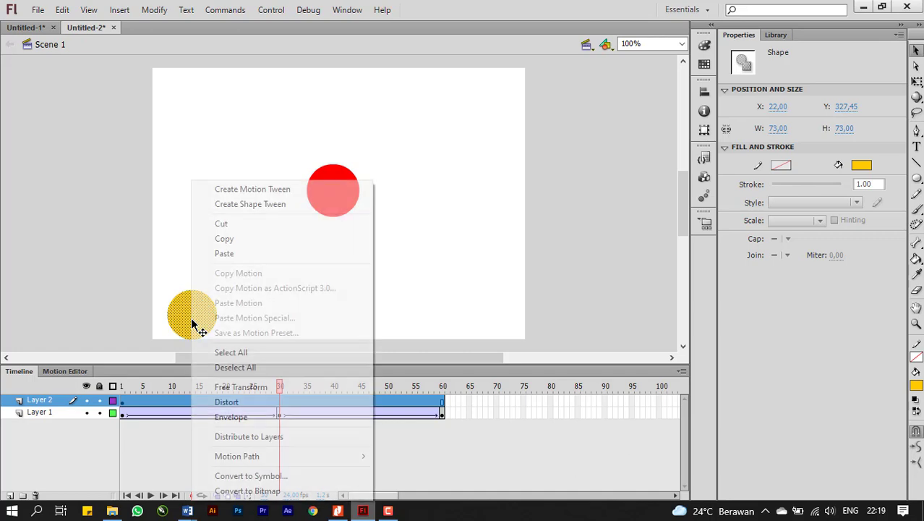
click(247, 474)
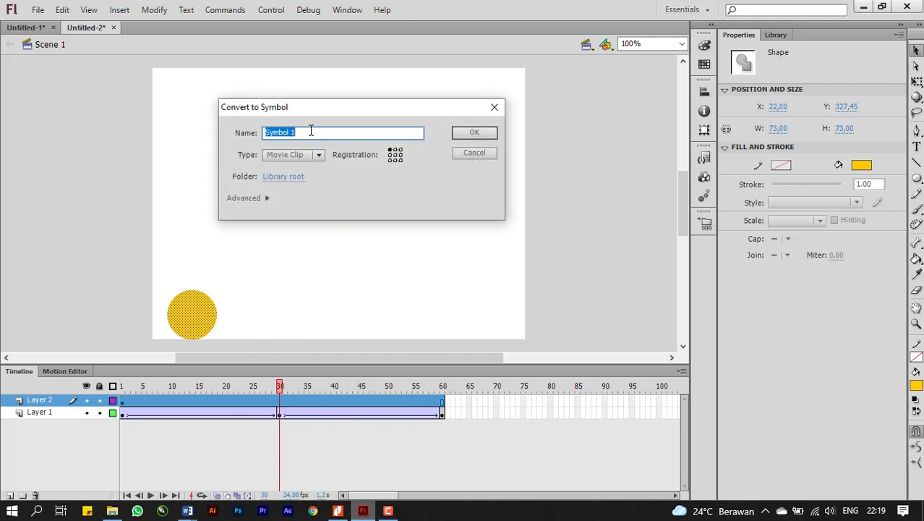
text(bola2)
click(473, 135)
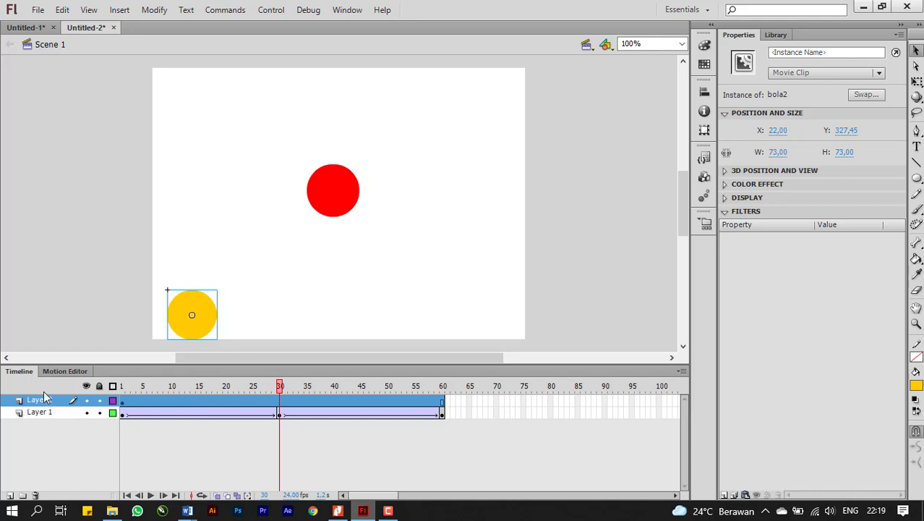
Create a motion tween on Layer 2 for the yellow ball.
click(170, 399)
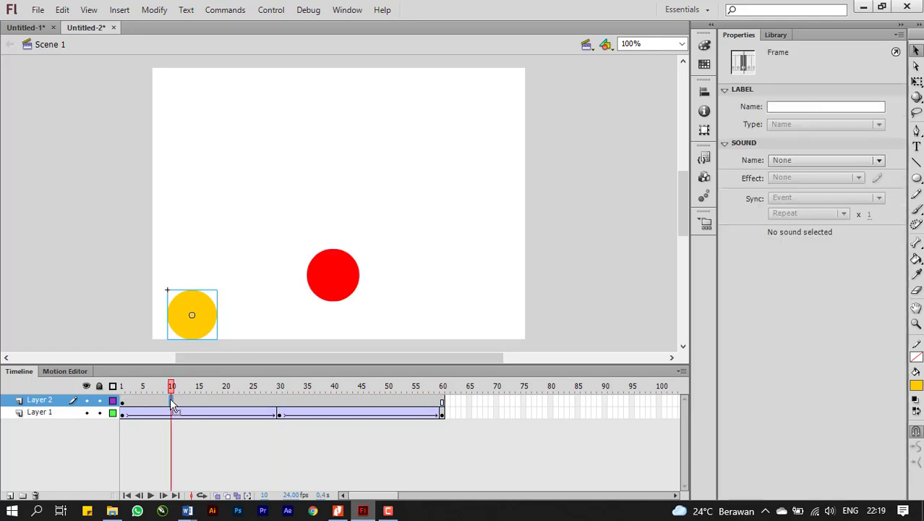
right_click(170, 398)
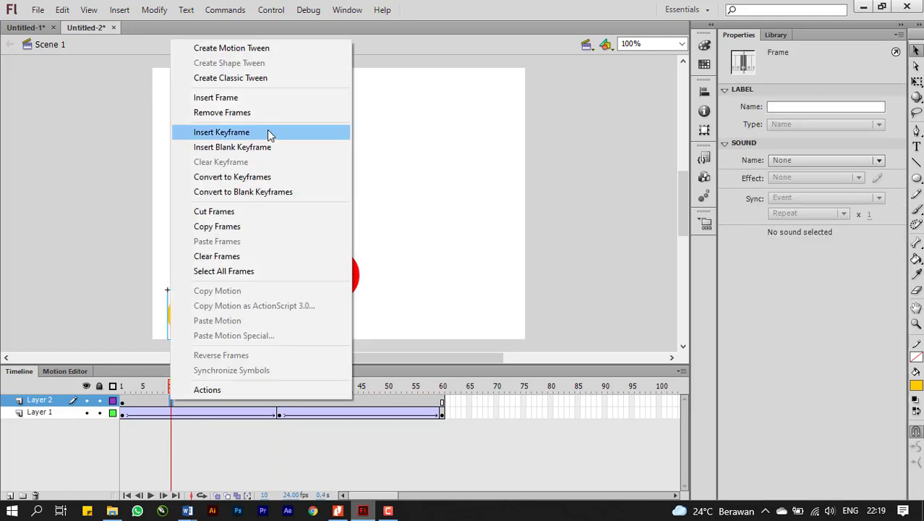
click(258, 49)
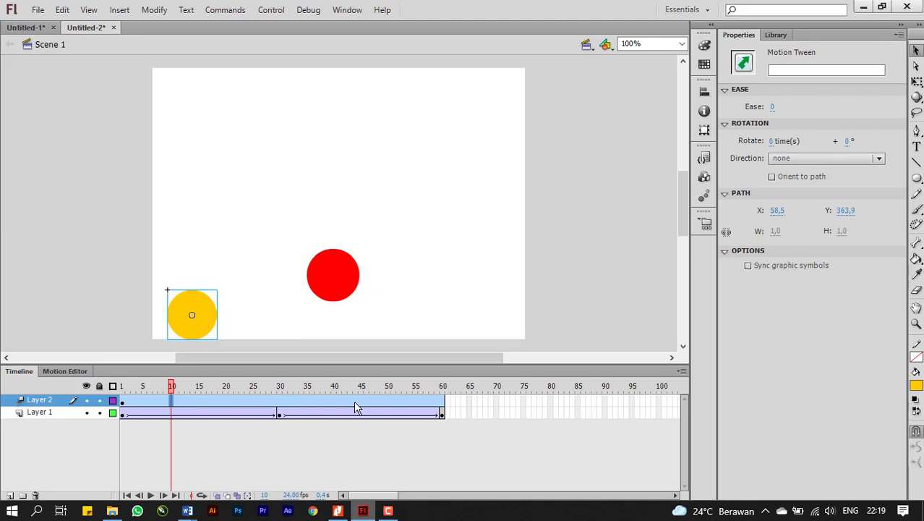
Move the yellow ball straight up to about Y 191 at frame 30 and back down to about Y 328 at frame 60.
click(282, 405)
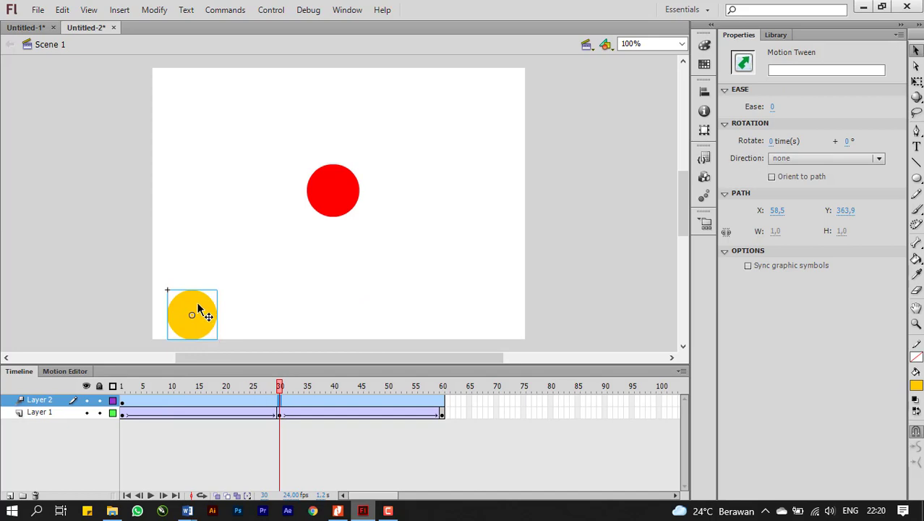
drag(200, 309, 204, 216)
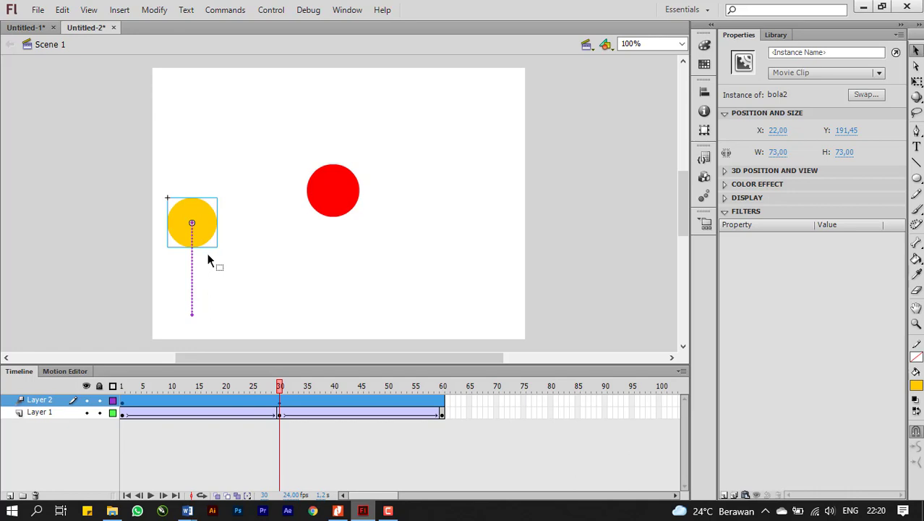
click(443, 410)
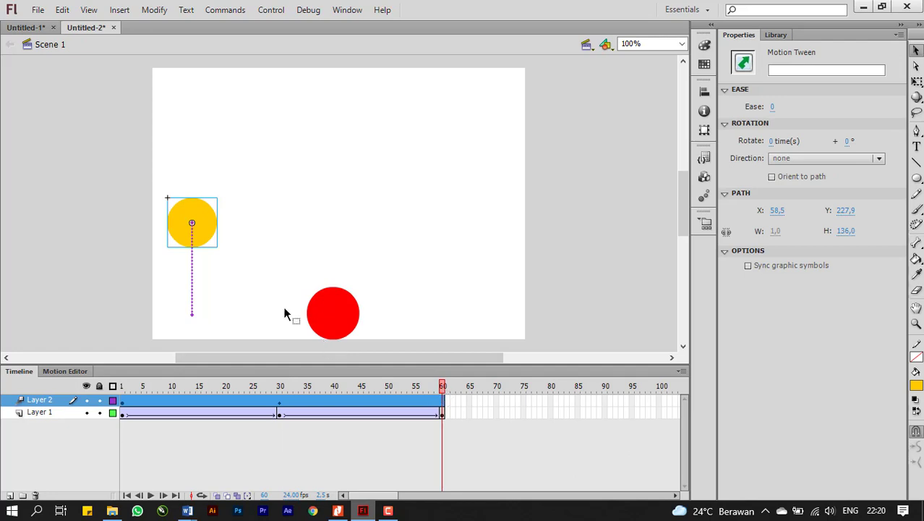
drag(199, 220, 209, 310)
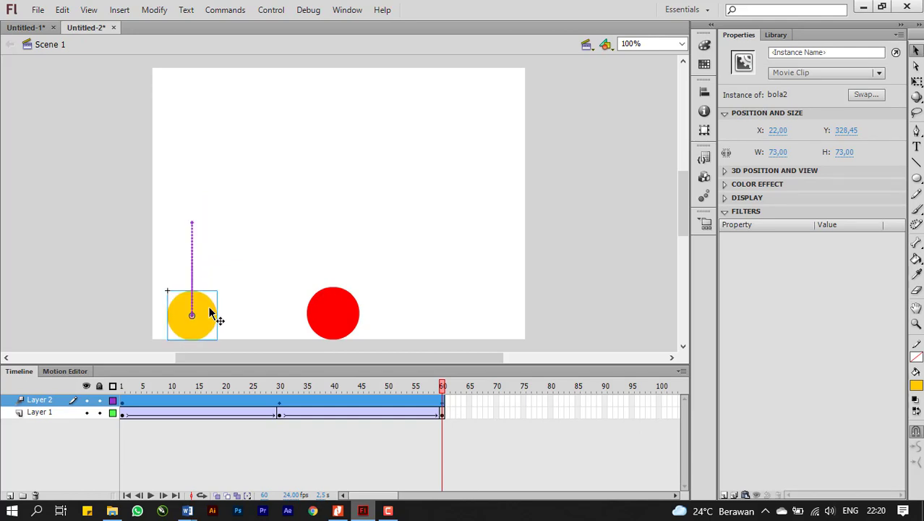
Preview both balls' animation on the stage and as a test movie, and close the test movie.
key(Return)
key(ctrl+Return)
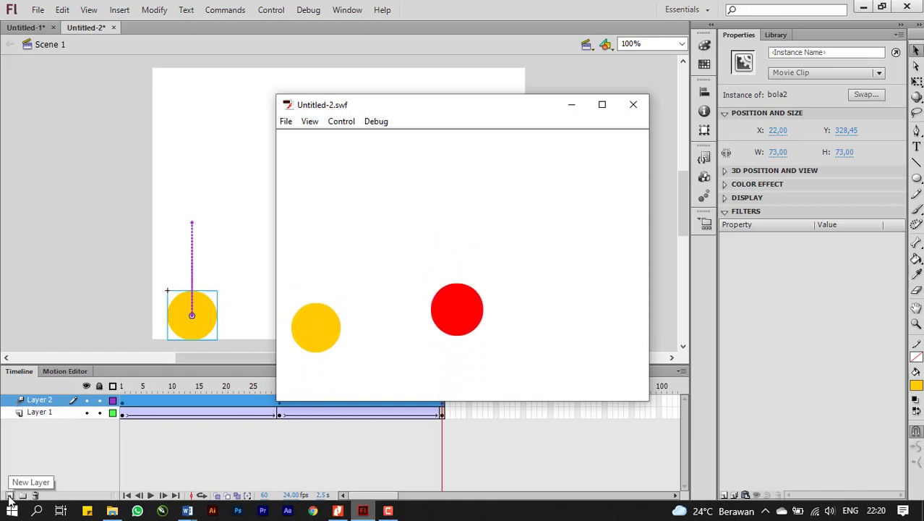
click(633, 107)
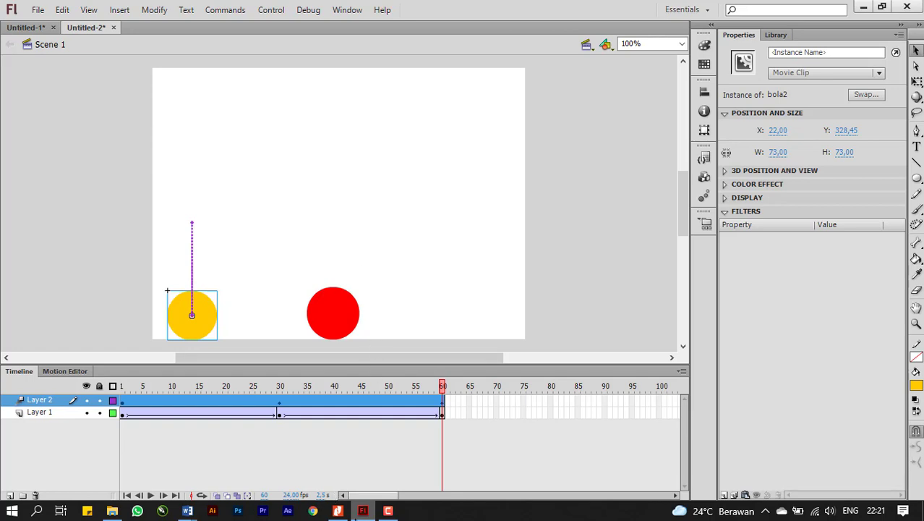
Switch to the PDF tutorial in Nitro Pro and go to the Motion Guide section on page 7.
click(338, 511)
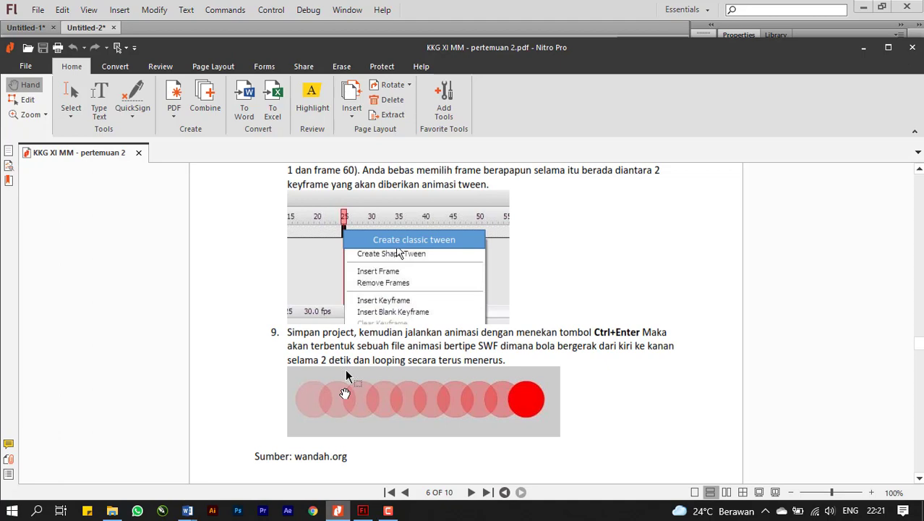
drag(627, 402, 601, 204)
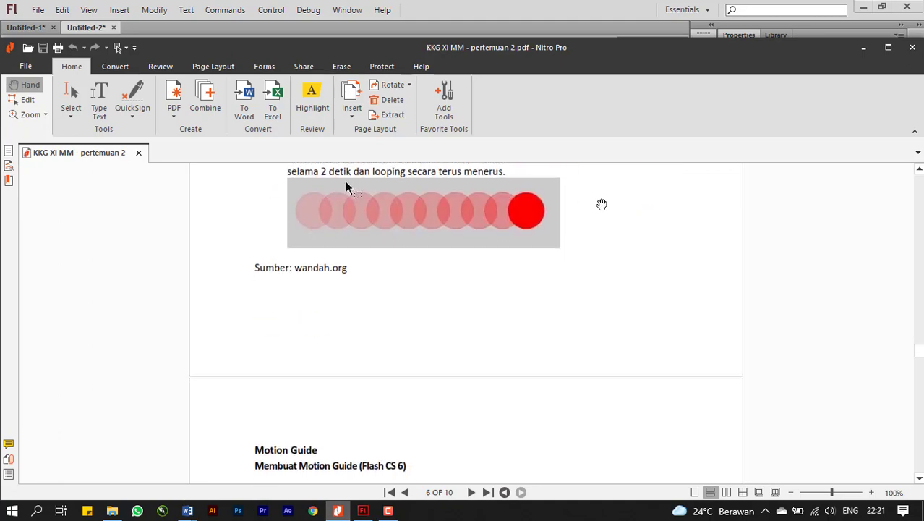
drag(547, 382, 506, 189)
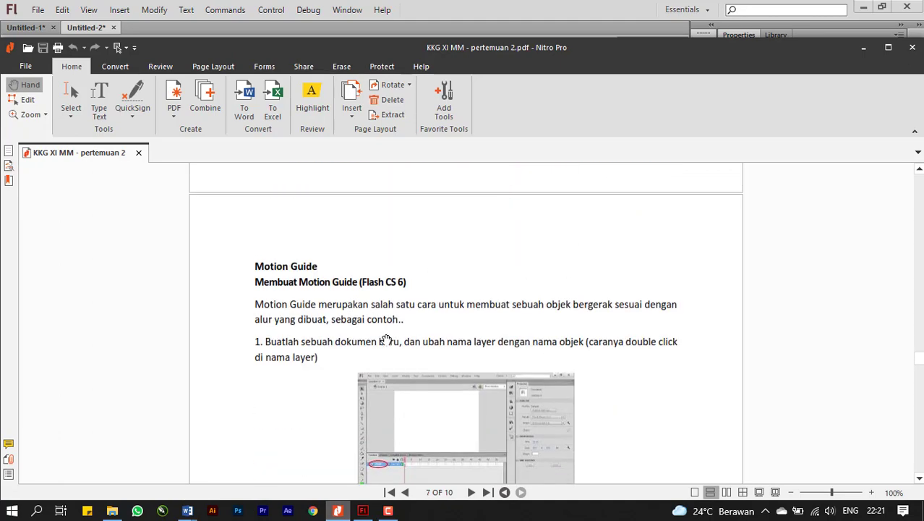
Read steps 1 to 3 of the Motion Guide exercise on page 7 of the PDF tutorial.
drag(387, 340, 358, 219)
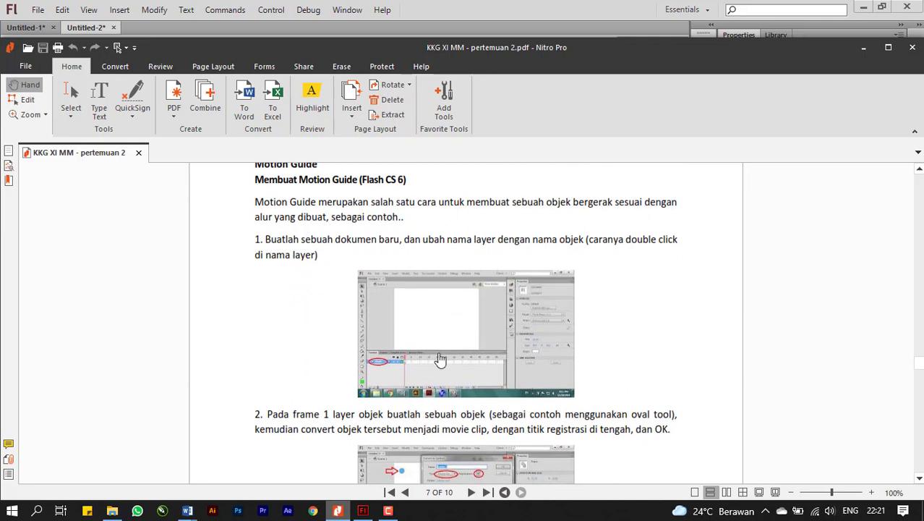
click(424, 300)
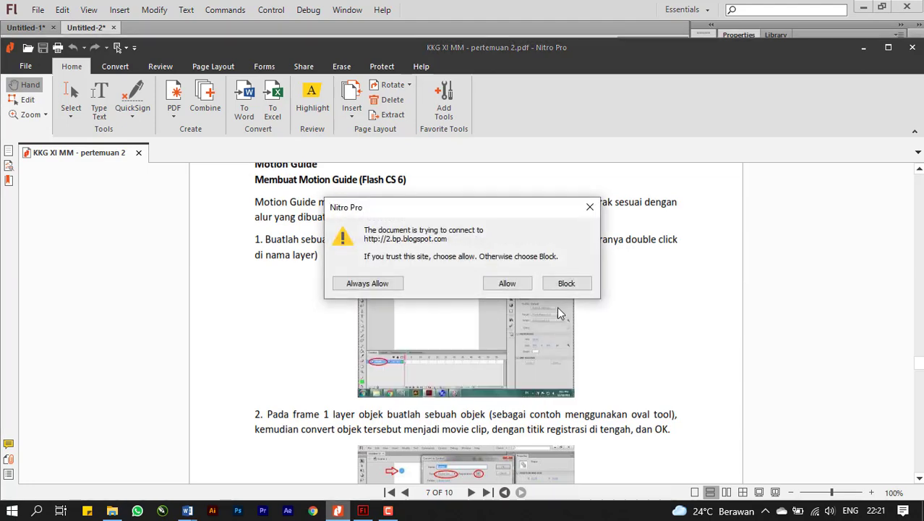
click(590, 208)
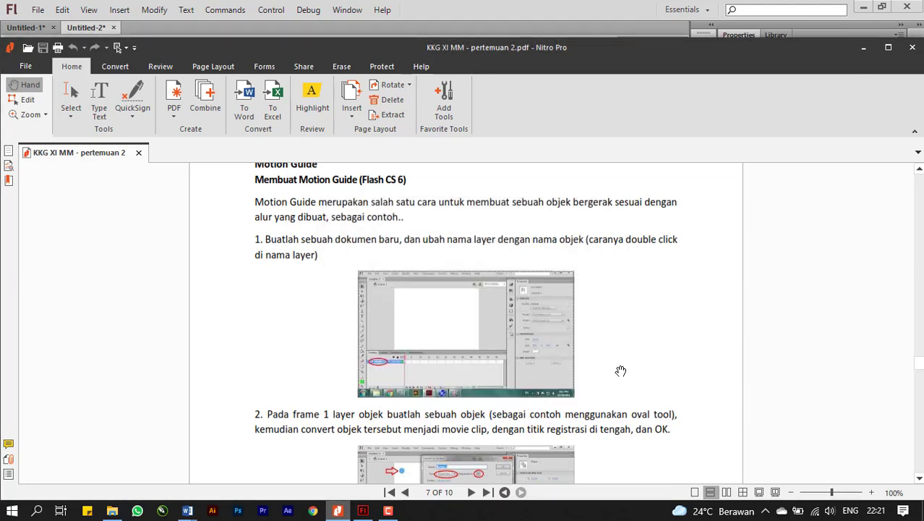
scroll(621, 370, down, 3)
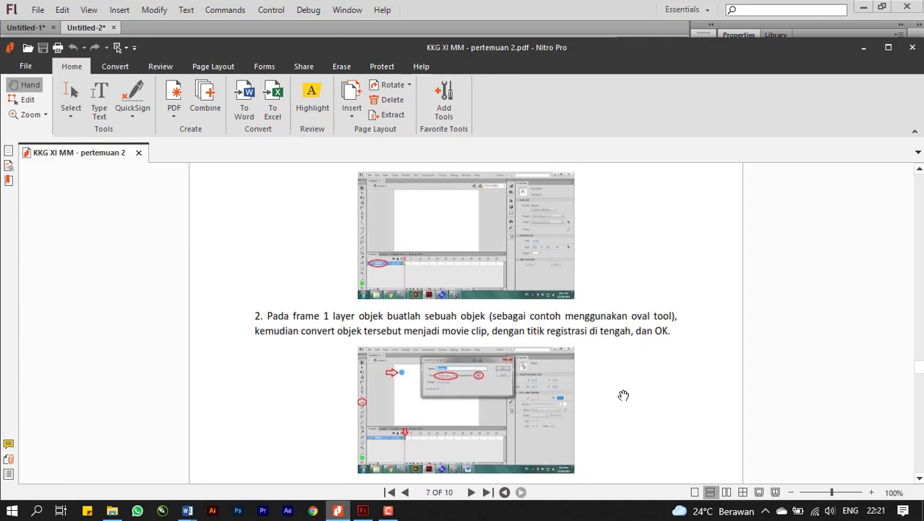
scroll(618, 366, down, 3)
drag(619, 384, 605, 368)
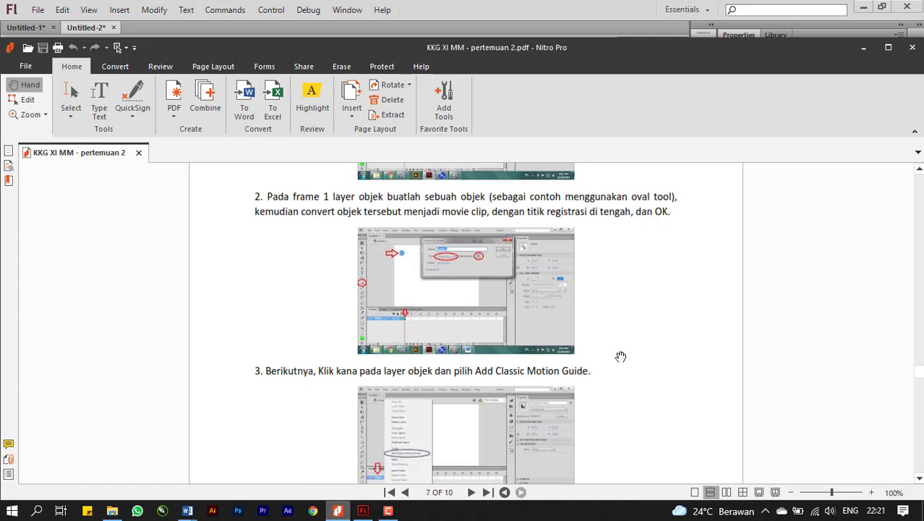
drag(620, 357, 605, 193)
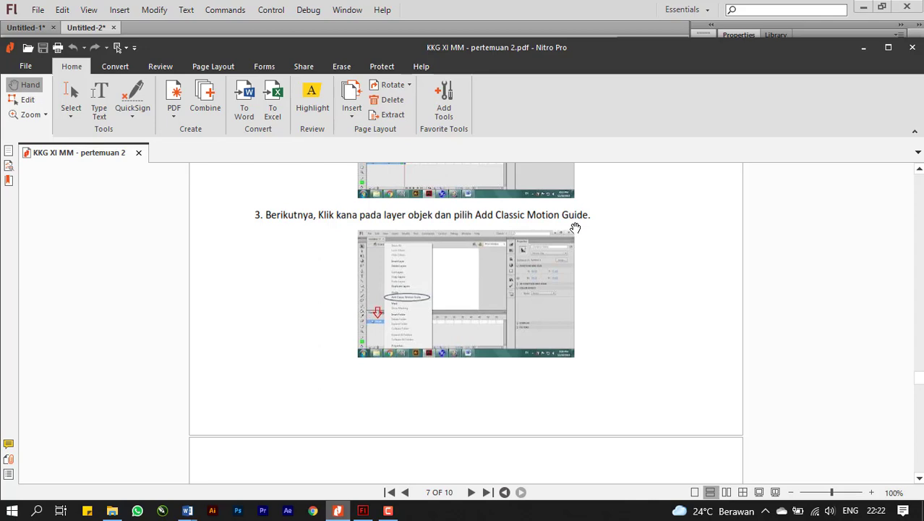
scroll(583, 309, up, 8)
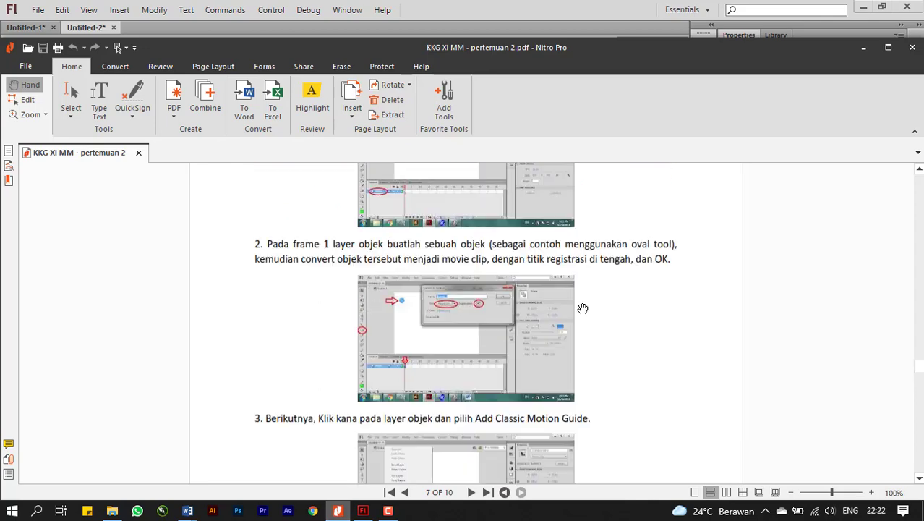
scroll(583, 309, down, 7)
scroll(583, 309, up, 3)
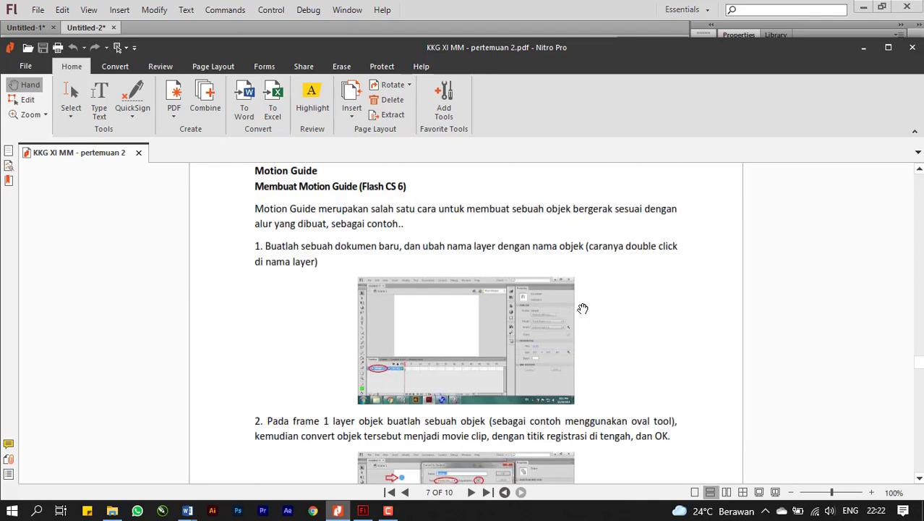
scroll(583, 309, up, 2)
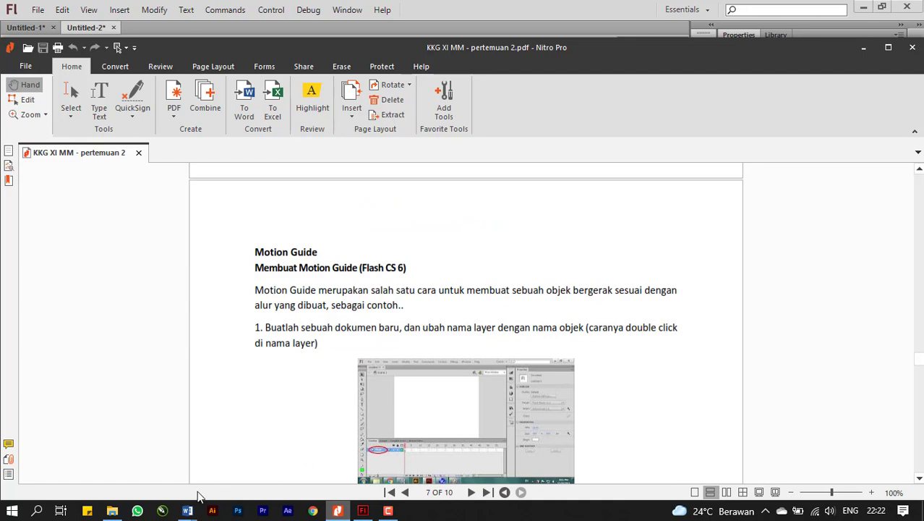
Switch to Flash and create a new 550 x 400 px ActionScript 3.0 document at 24 fps.
click(363, 512)
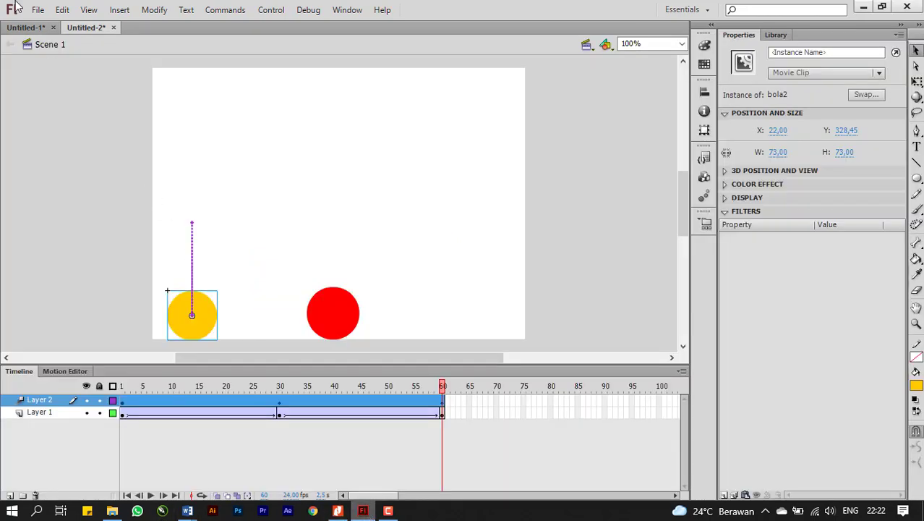
click(37, 10)
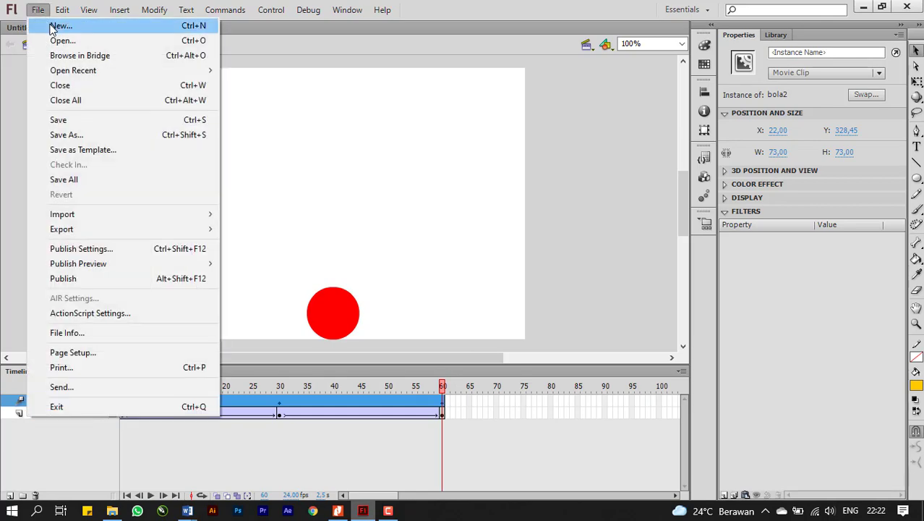
click(58, 26)
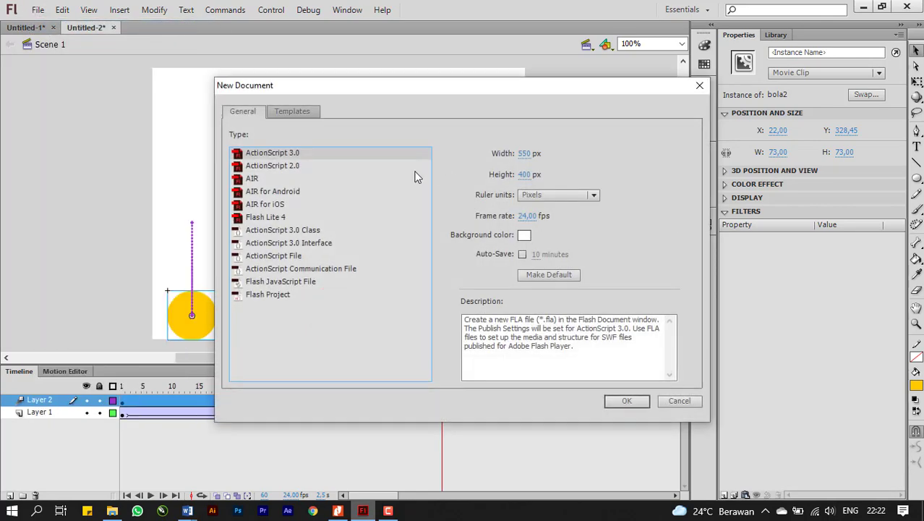
click(623, 402)
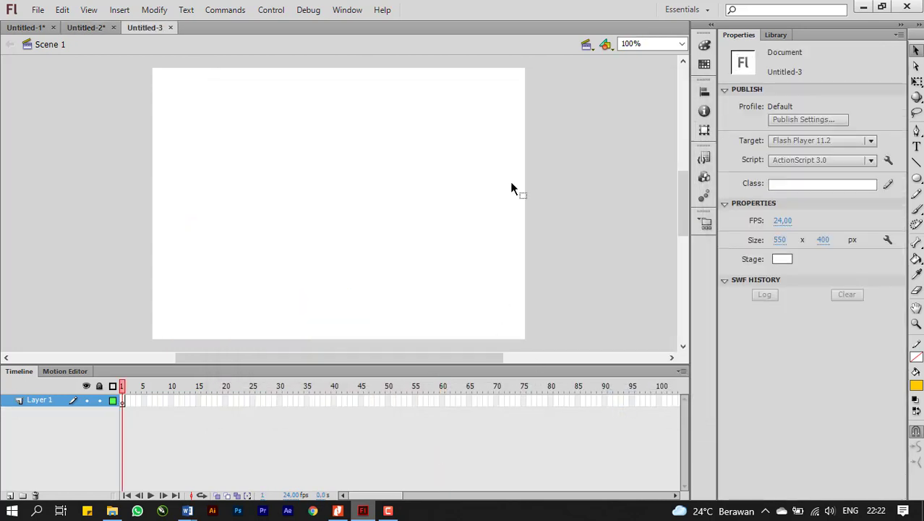
Draw a circle about 35 px wide in the stage's upper-left area, around X 46, Y 80, and fill it green (#00CC00).
click(917, 177)
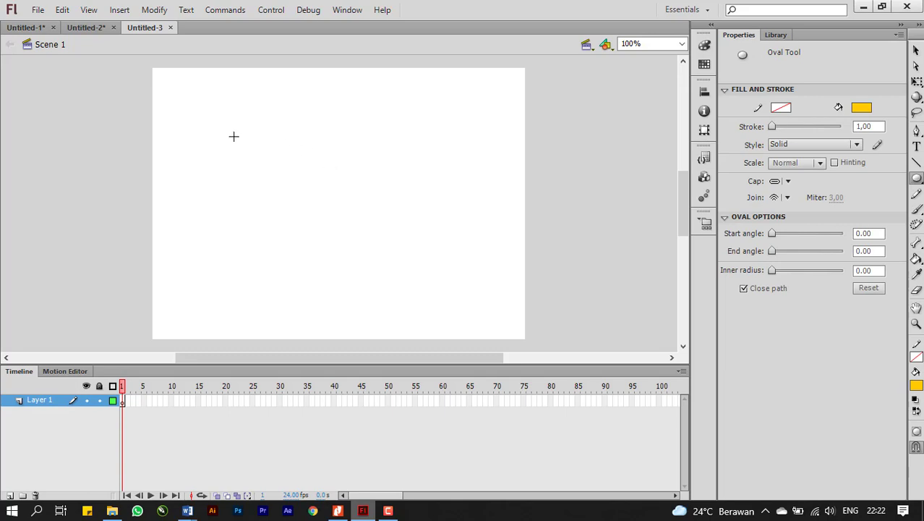
drag(194, 132, 207, 145)
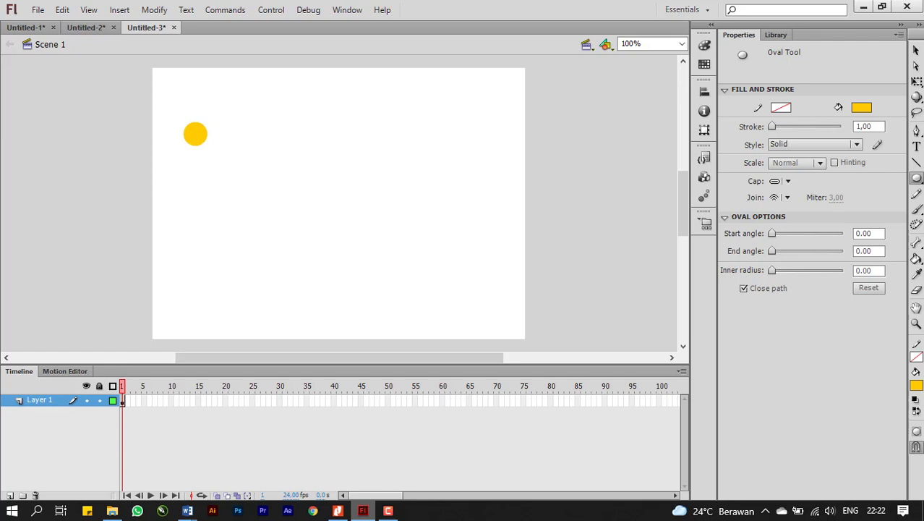
click(916, 50)
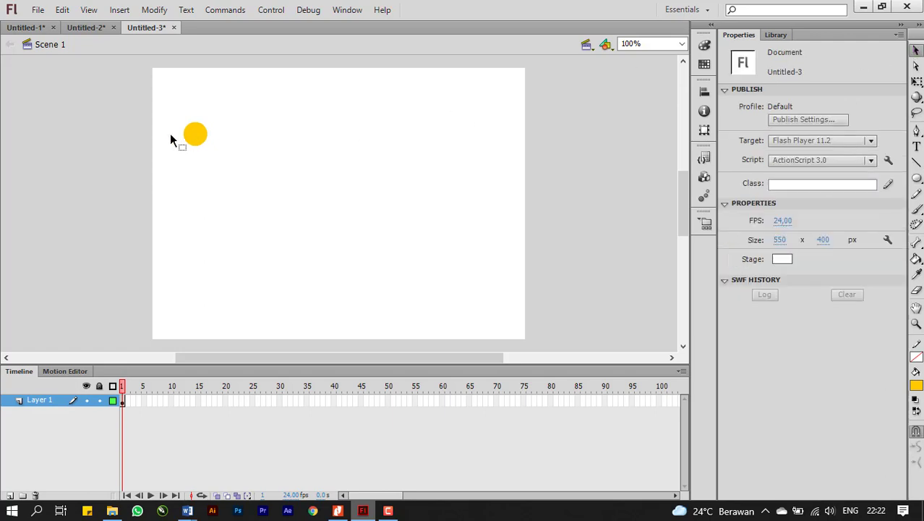
click(196, 138)
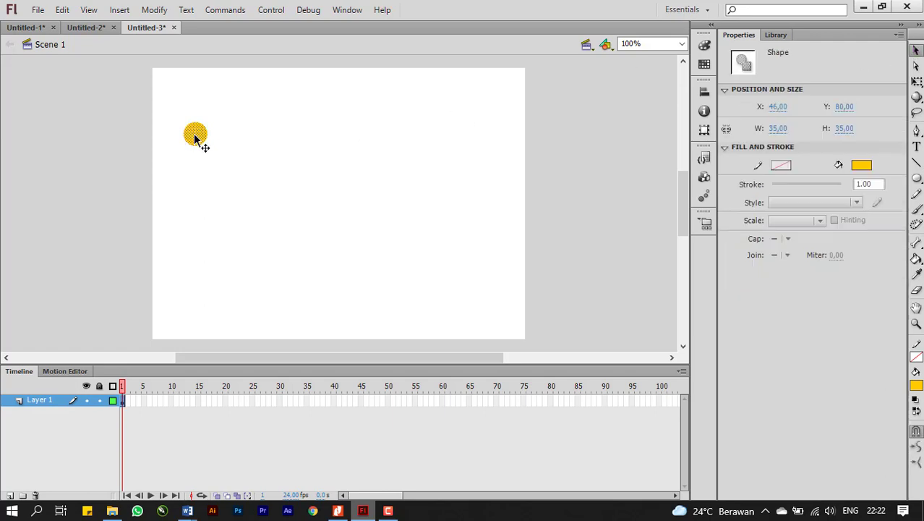
click(861, 166)
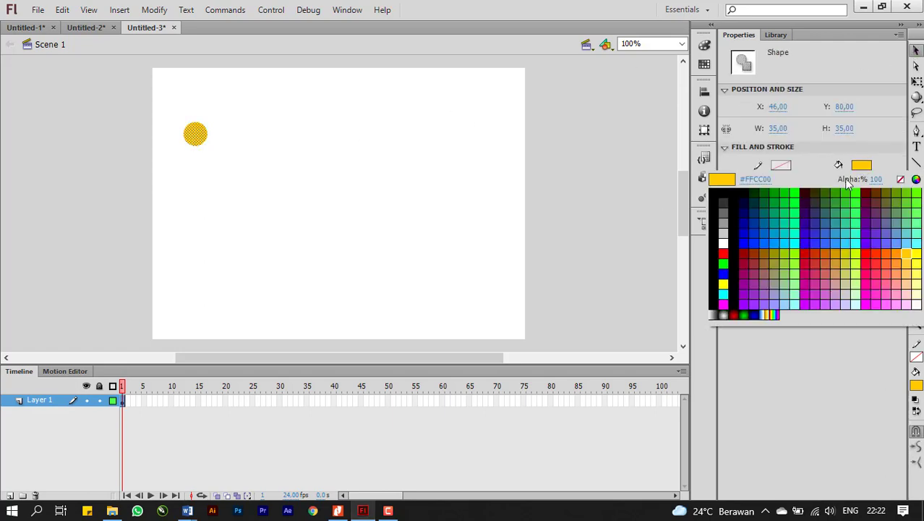
click(792, 190)
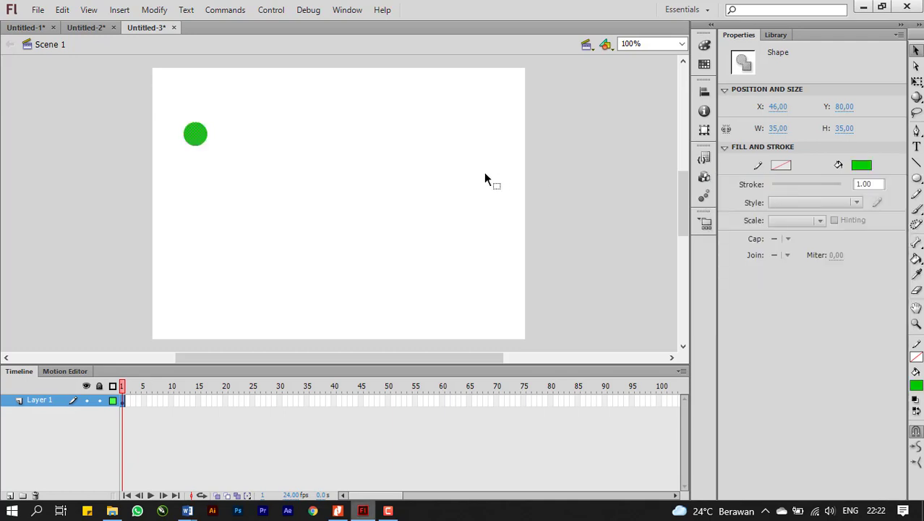
Convert the green circle to a movie clip symbol named bola with its registration point in the centre.
right_click(197, 135)
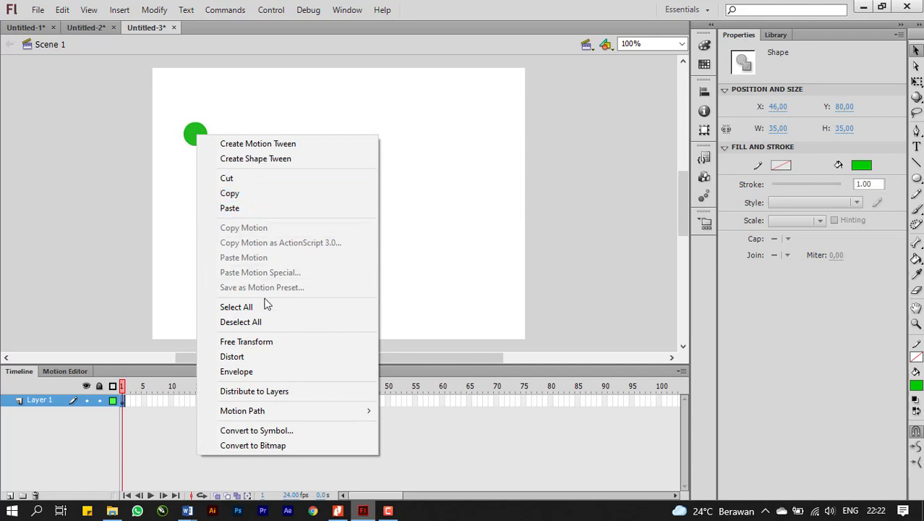
click(260, 429)
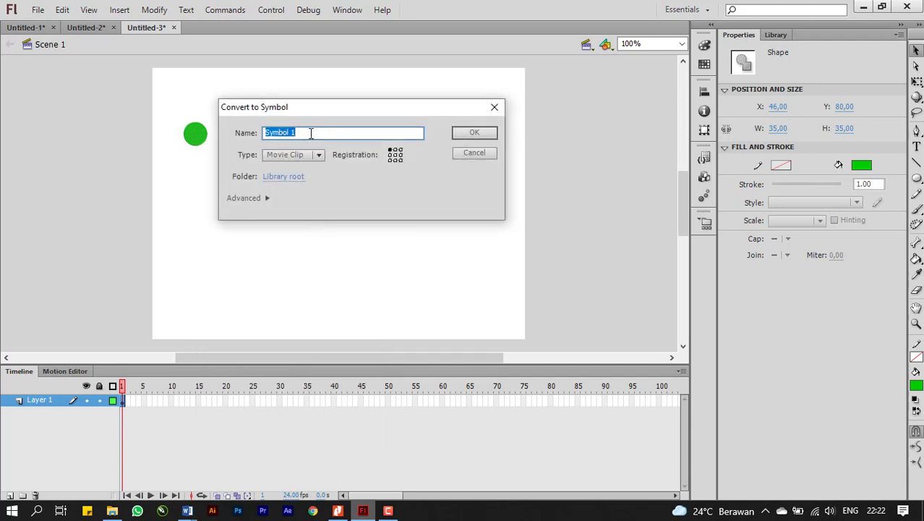
text(bola)
click(396, 155)
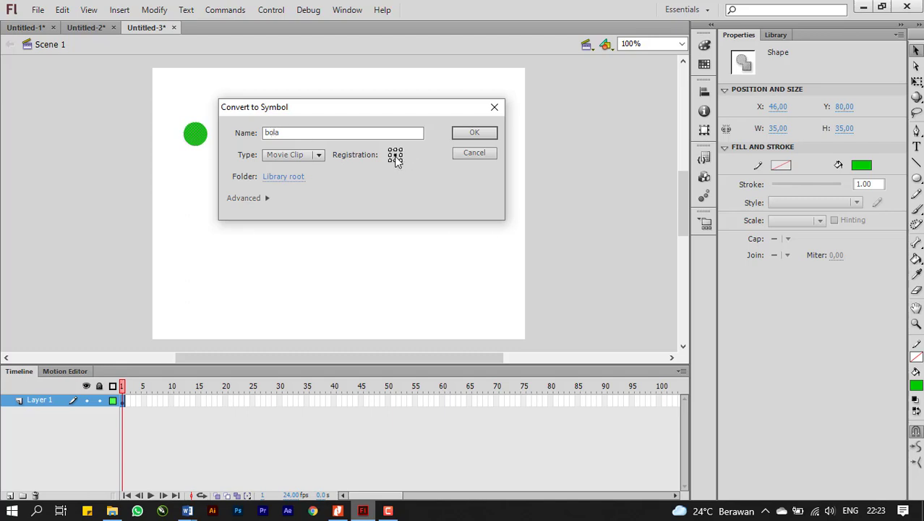
click(486, 132)
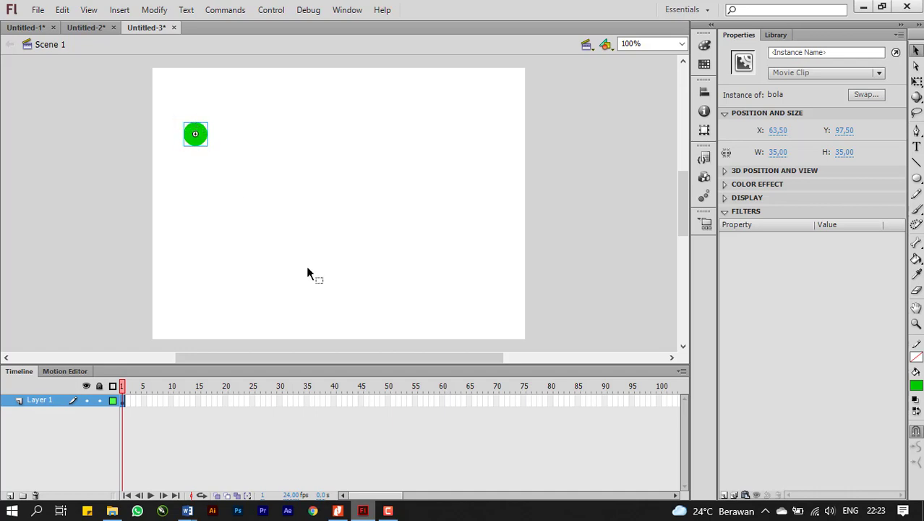
Switch to the PDF tutorial in Nitro Pro and review Motion Guide steps 1 to 3 for adding the classic motion guide.
click(338, 511)
drag(341, 378, 311, 218)
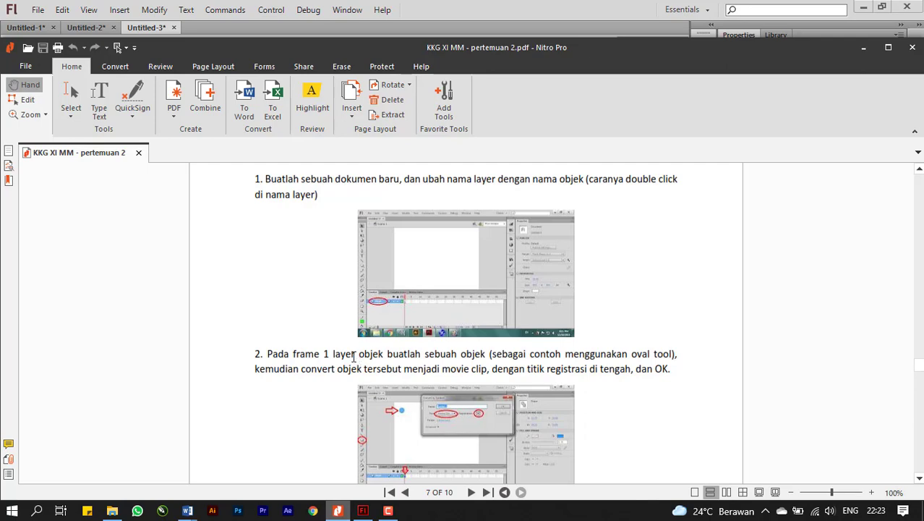
scroll(353, 357, down, 7)
scroll(354, 356, up, 12)
scroll(353, 356, up, 2)
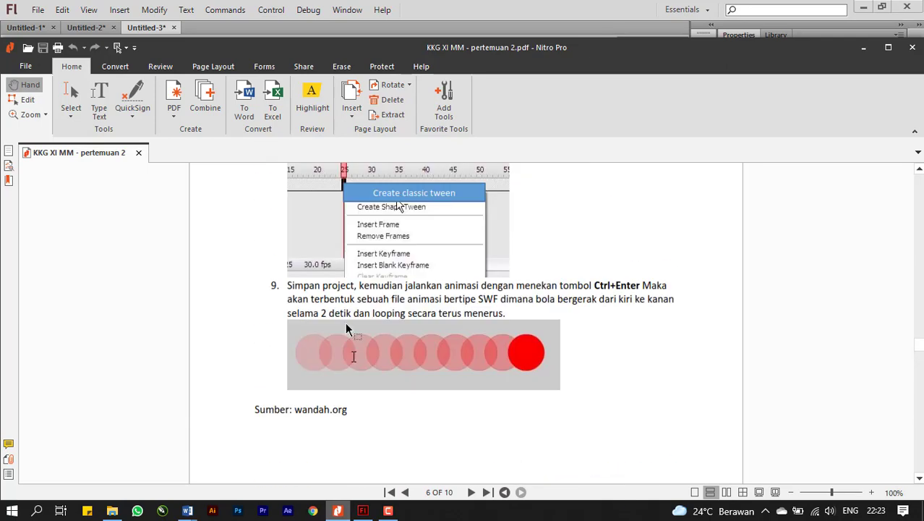
scroll(438, 445, down, 3)
scroll(430, 403, down, 4)
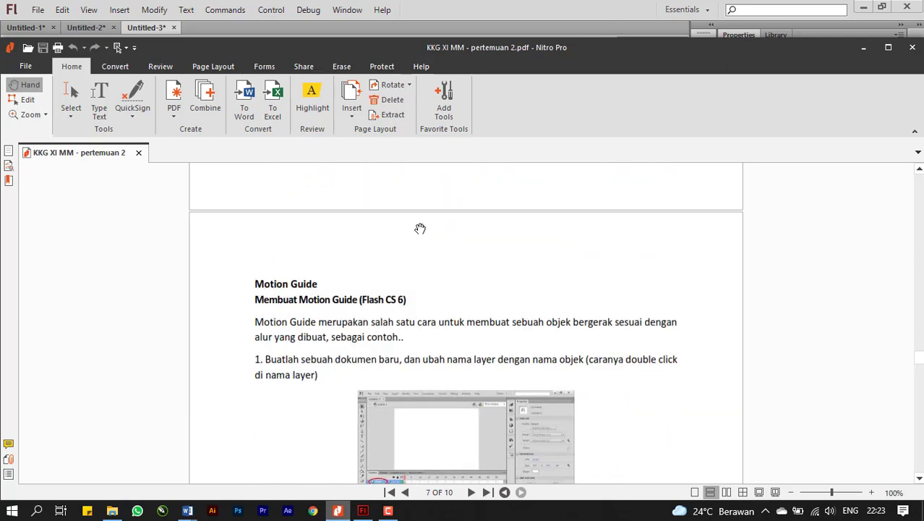
scroll(606, 399, down, 8)
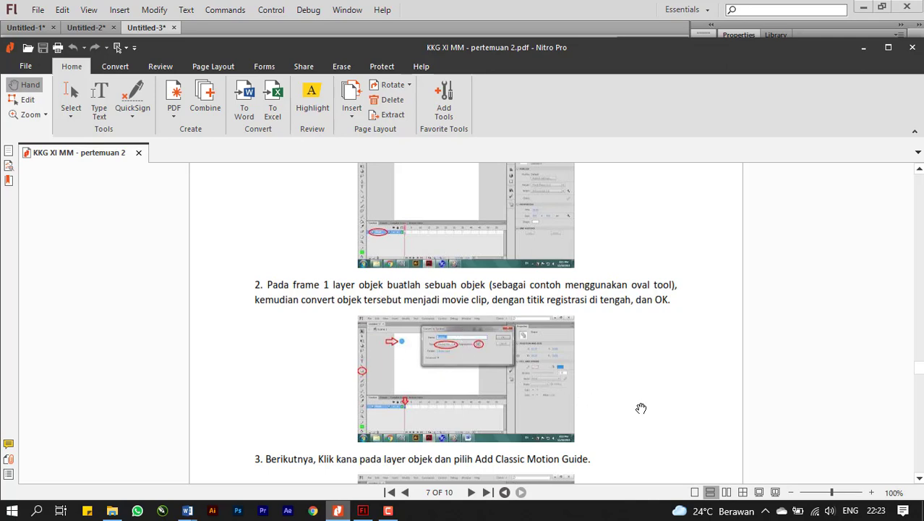
drag(641, 409, 633, 267)
drag(620, 378, 620, 297)
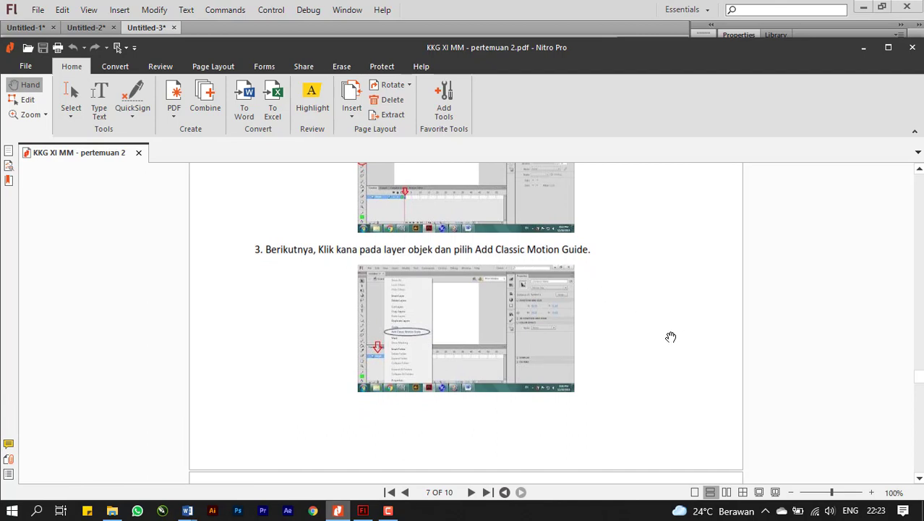
drag(666, 342, 654, 271)
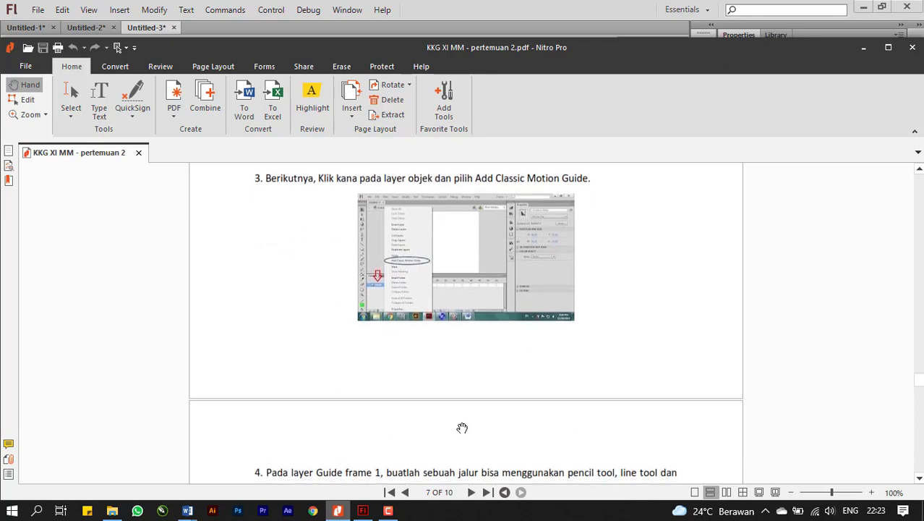
click(364, 510)
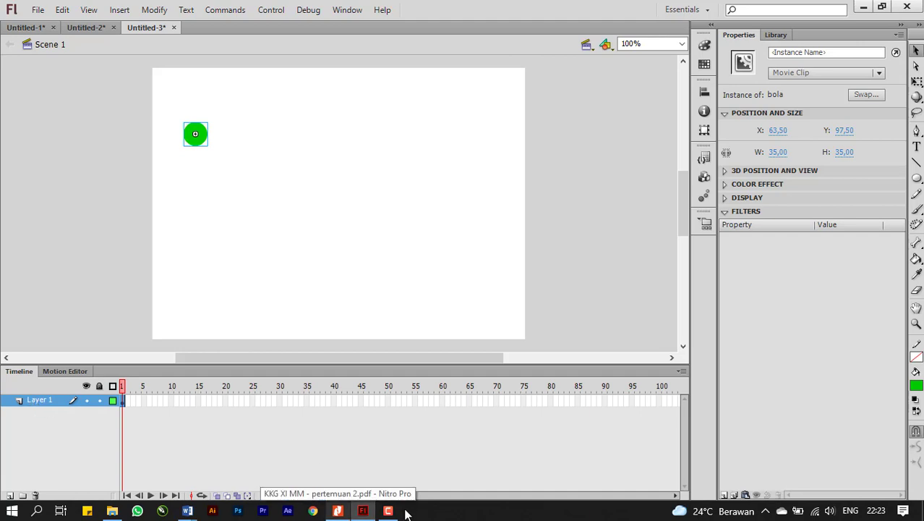
click(340, 512)
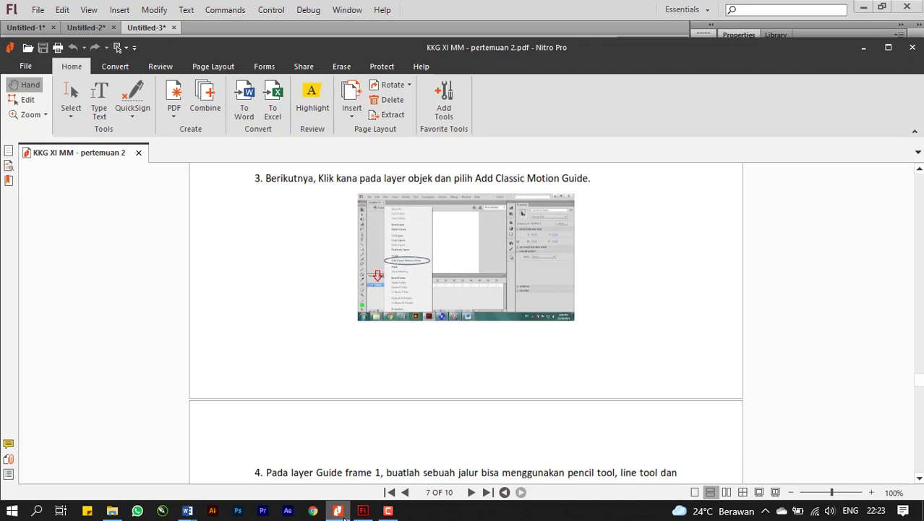
Return to Flash, add a classic motion guide to Layer 1, and select the guide layer.
click(362, 512)
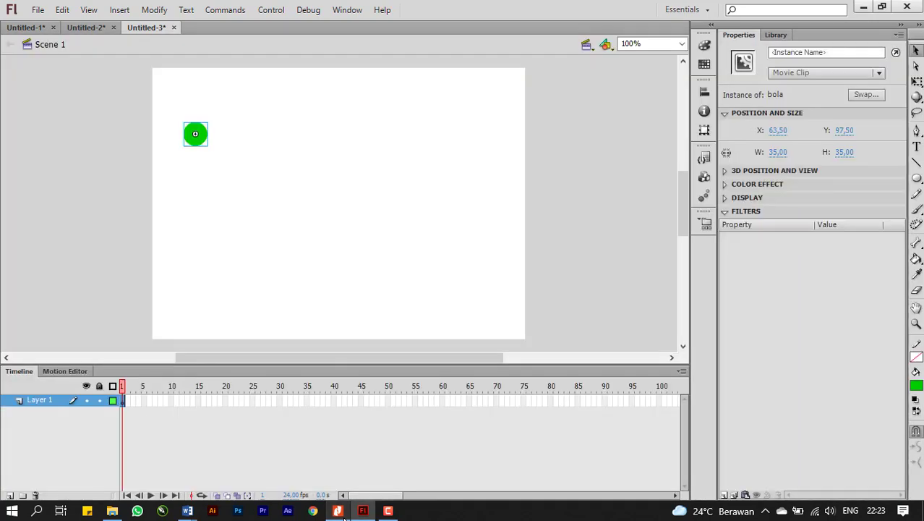
right_click(39, 403)
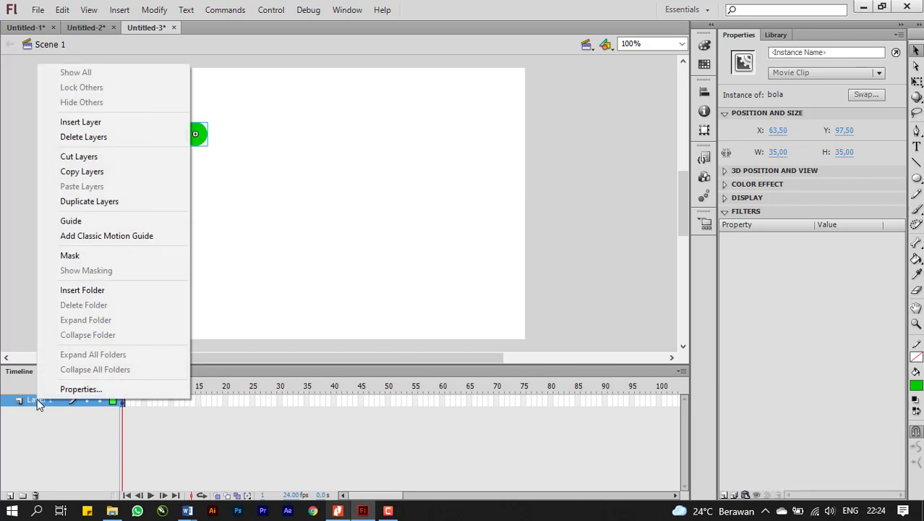
click(134, 237)
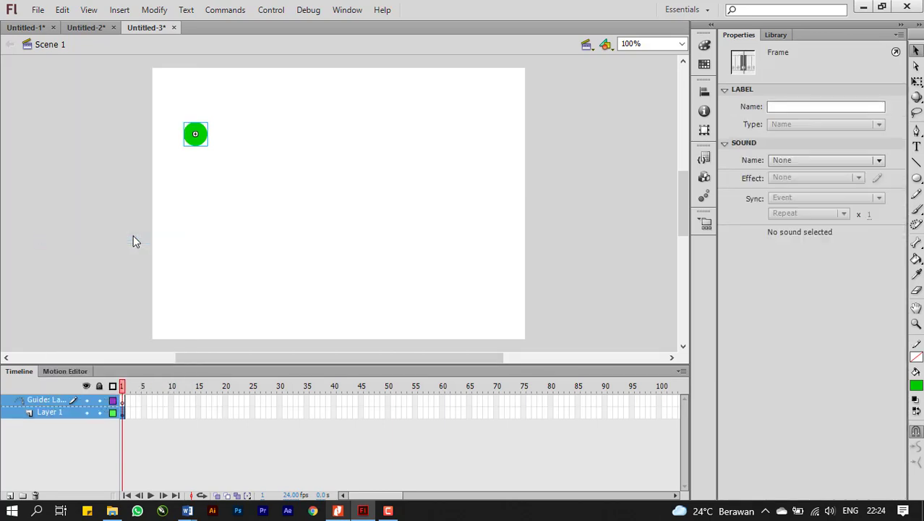
click(52, 413)
click(53, 402)
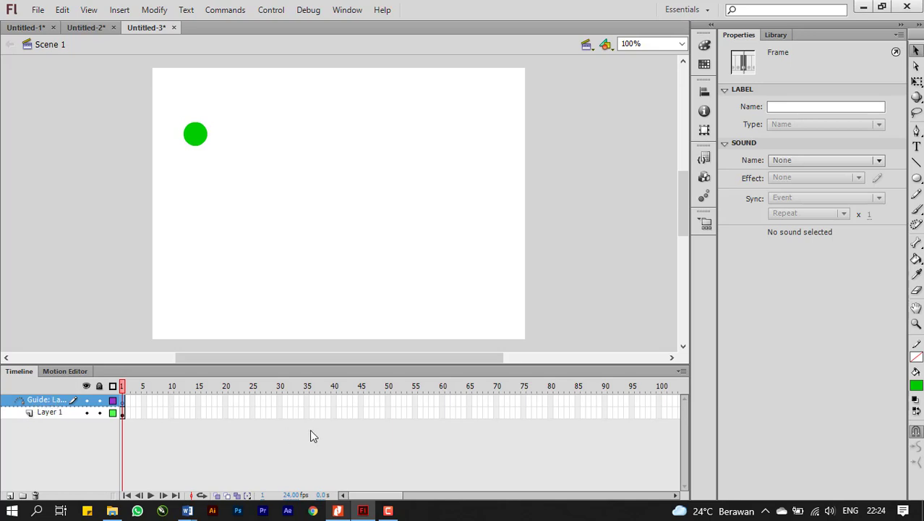
Switch to the PDF tutorial in Nitro Pro and review Motion Guide step 4 on drawing the path in the guide layer.
click(339, 511)
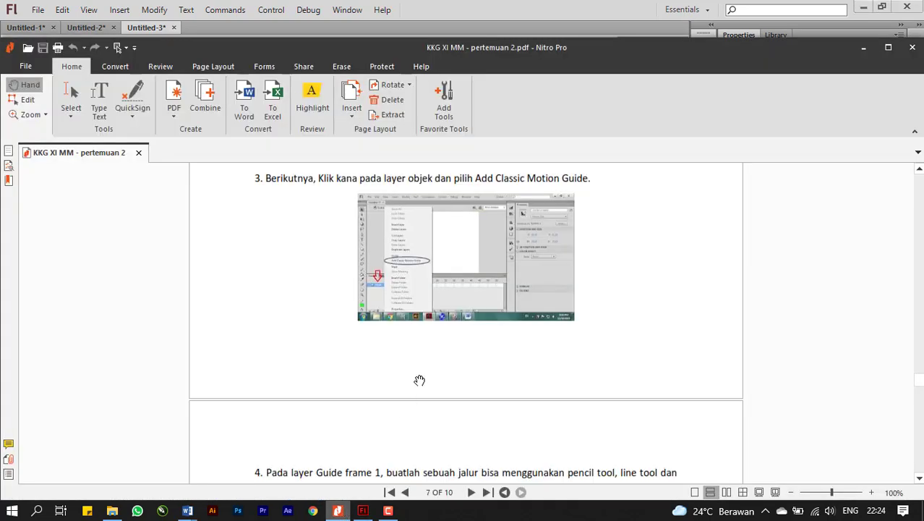
scroll(414, 421, down, 3)
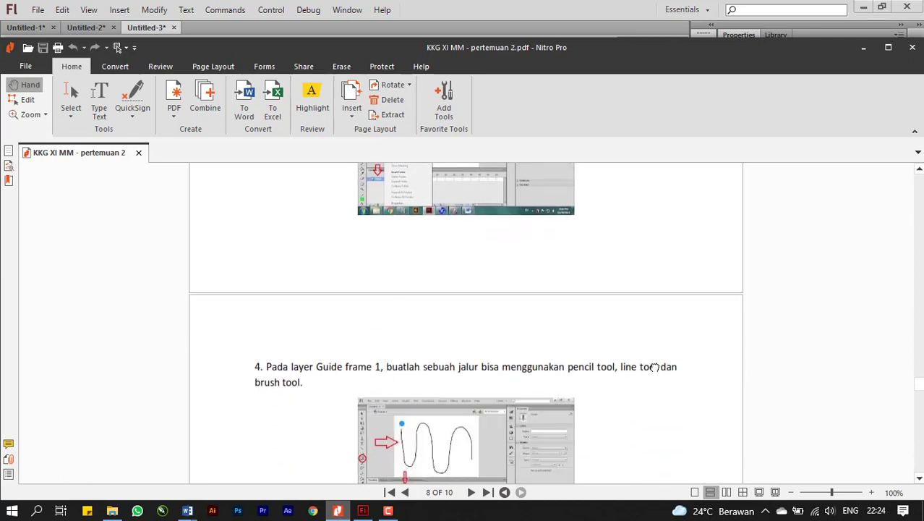
scroll(650, 320, down, 2)
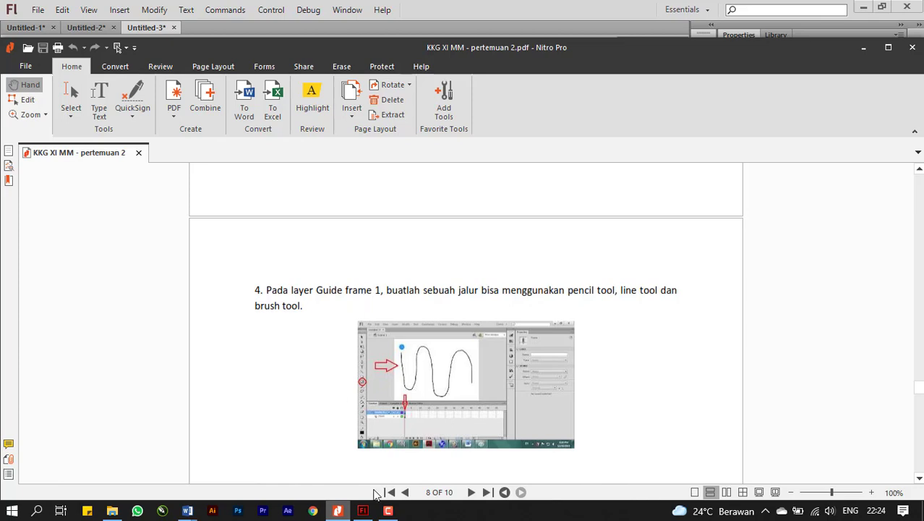
click(363, 510)
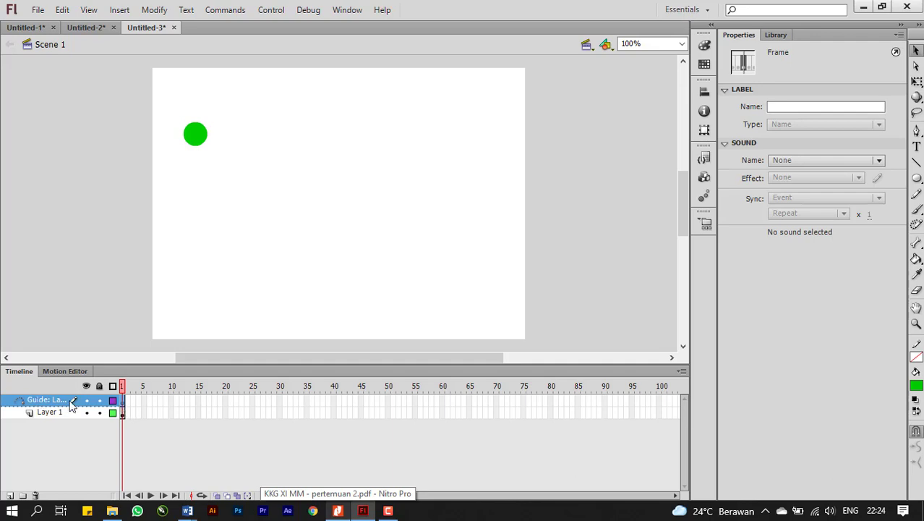
click(340, 511)
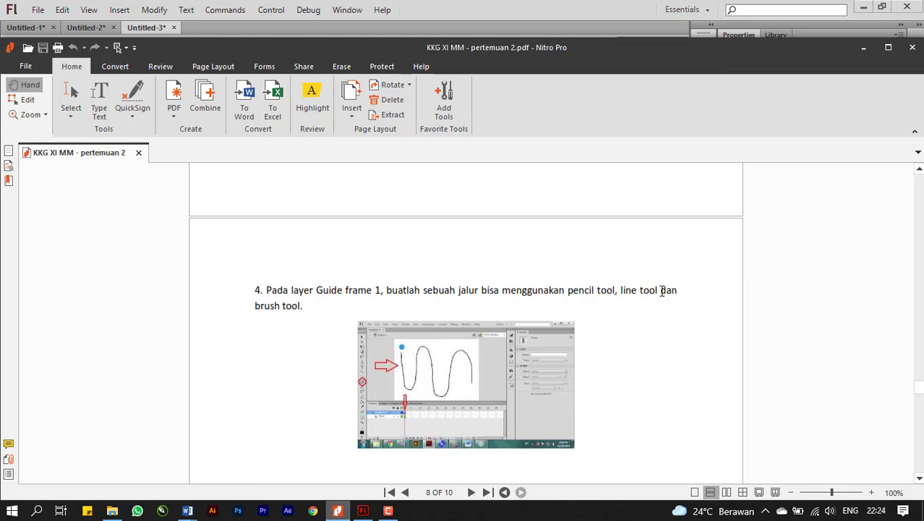
drag(646, 359, 633, 252)
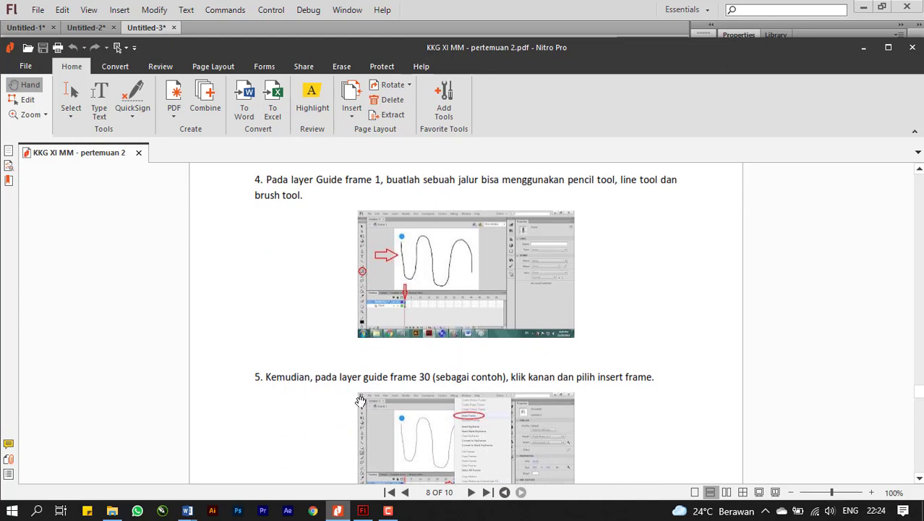
Return to Flash and brush a winding green path in guide layer frame 1, from beside the ball around the stage to just above it.
click(362, 510)
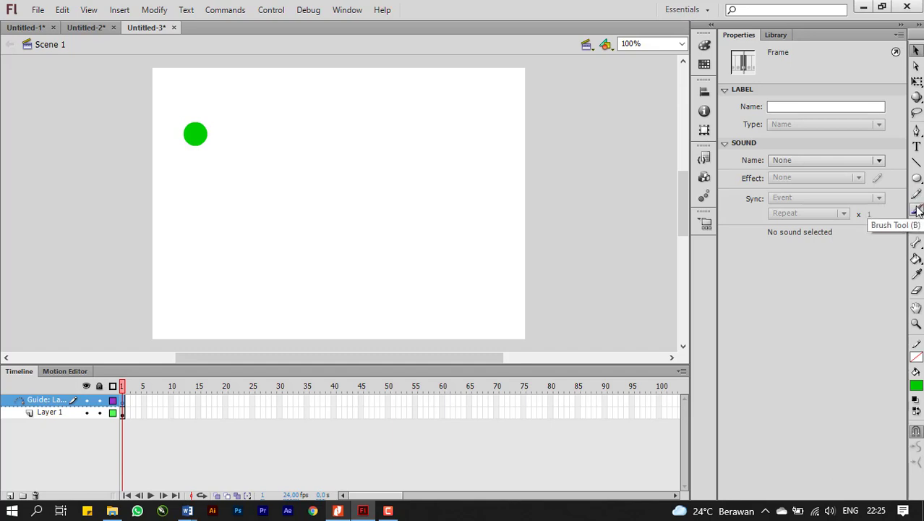
click(917, 208)
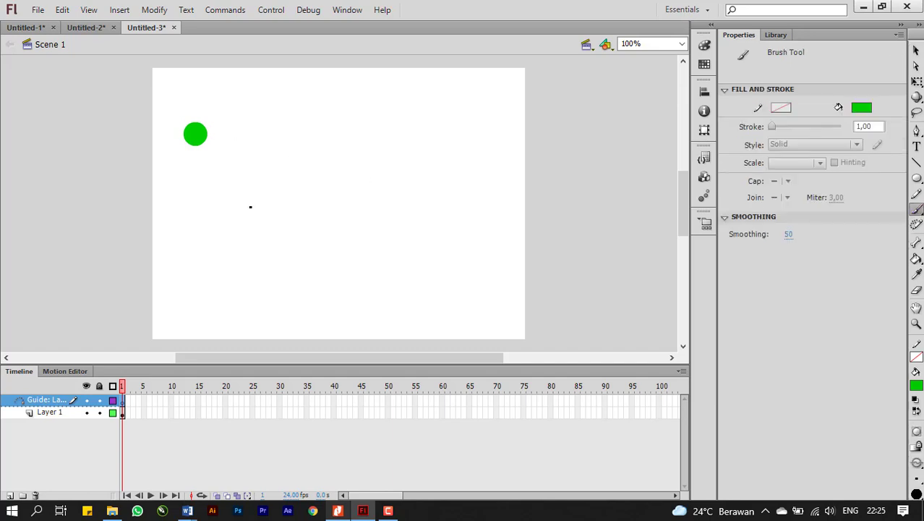
click(337, 510)
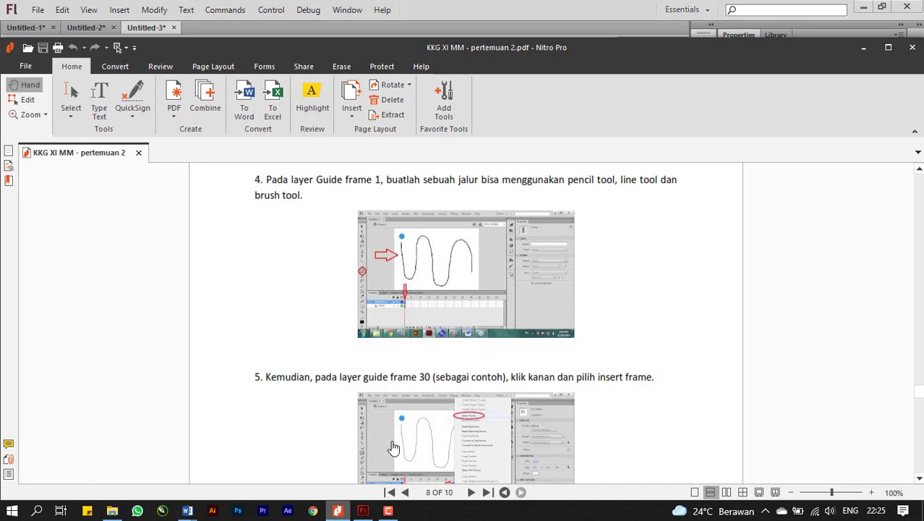
click(362, 511)
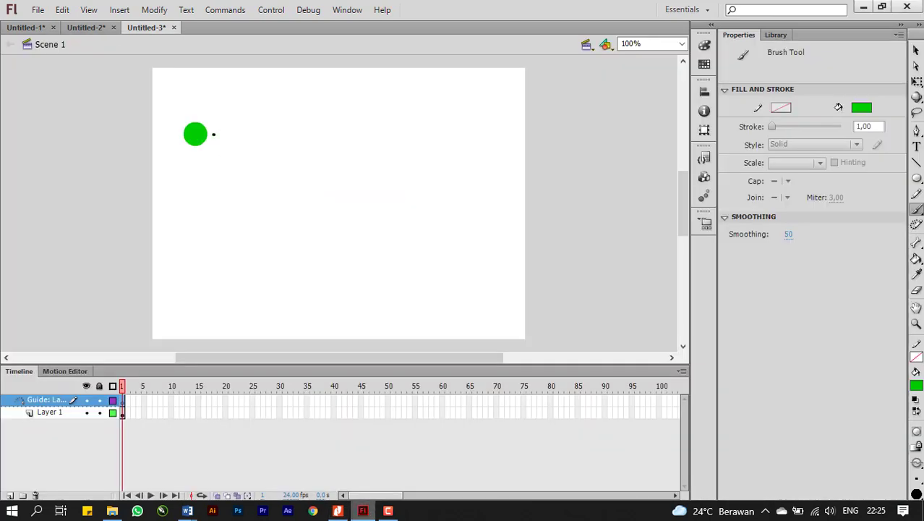
mouse_move(214, 135)
mouse_down()
mouse_move(250, 136)
mouse_move(188, 178)
mouse_move(181, 204)
mouse_move(192, 233)
mouse_move(205, 240)
mouse_move(243, 229)
mouse_move(247, 175)
mouse_move(280, 162)
mouse_move(306, 198)
mouse_move(267, 232)
mouse_move(261, 257)
mouse_move(268, 265)
mouse_move(326, 261)
mouse_move(366, 221)
mouse_move(366, 178)
mouse_move(346, 153)
mouse_move(367, 136)
mouse_move(398, 162)
mouse_move(431, 277)
mouse_up()
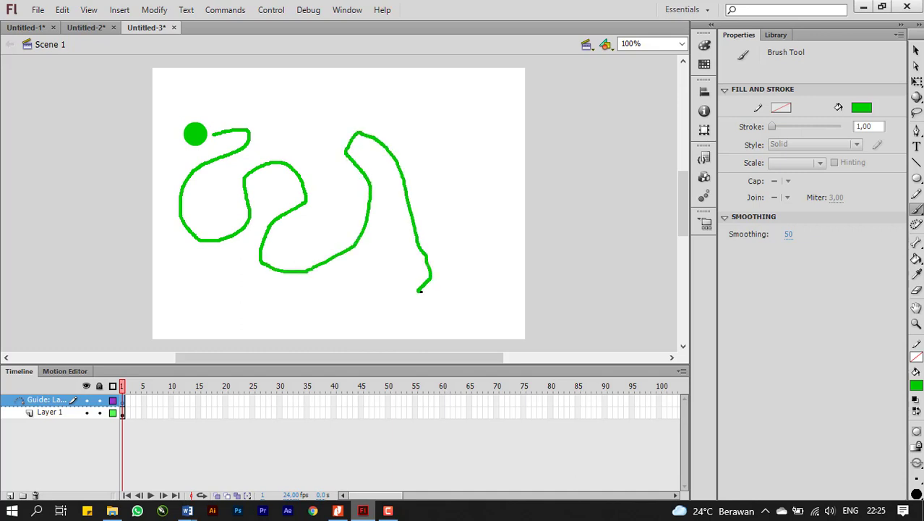
mouse_move(474, 256)
mouse_down()
mouse_move(469, 141)
mouse_move(443, 107)
mouse_move(360, 95)
mouse_move(331, 118)
mouse_move(296, 100)
mouse_move(284, 120)
mouse_move(262, 103)
mouse_up()
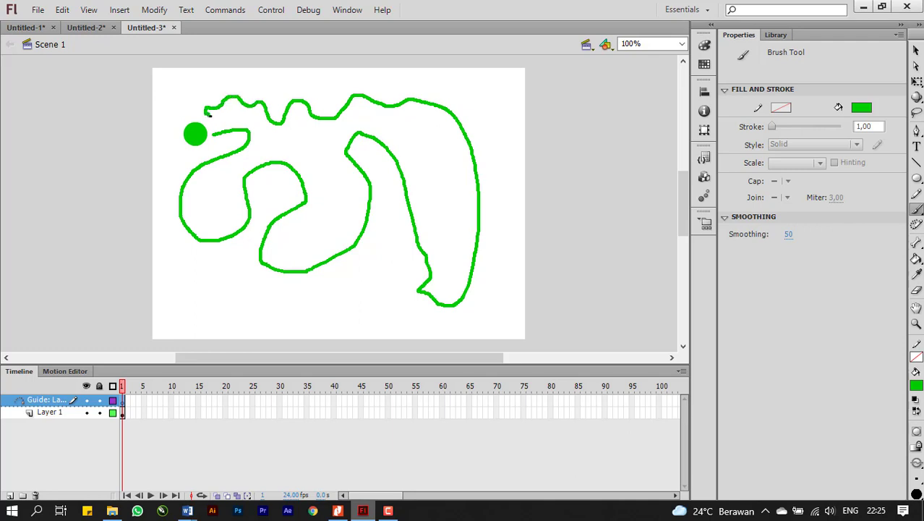
drag(210, 119, 210, 118)
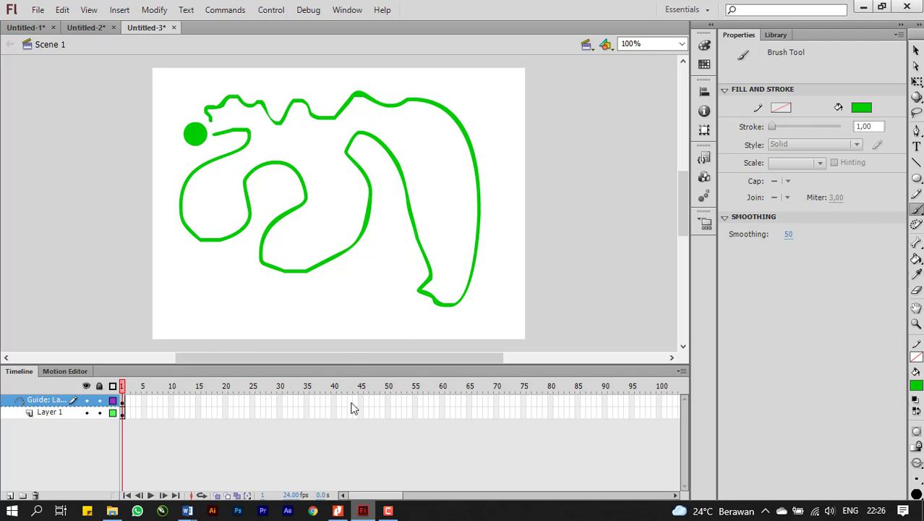
Read step 5 in the PDF tutorial, return to Flash, and insert a frame at frame 50 of the guide layer.
click(340, 512)
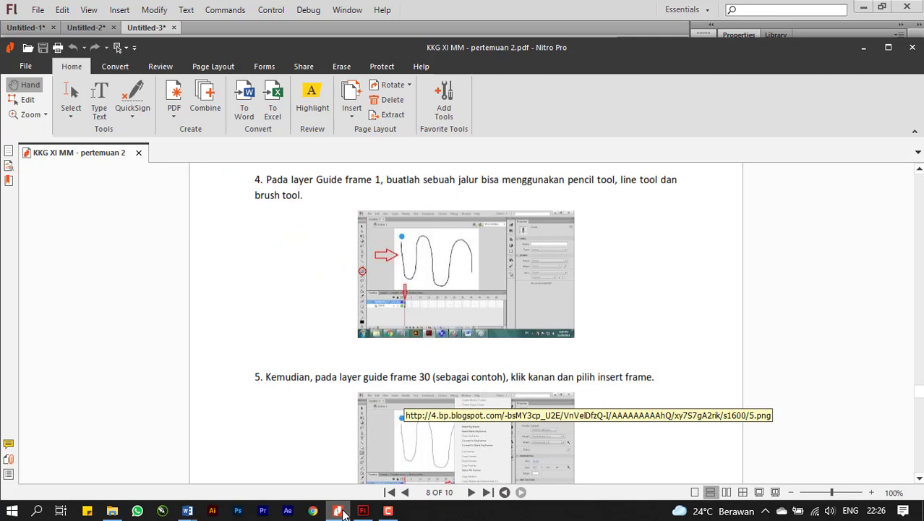
scroll(318, 363, down, 2)
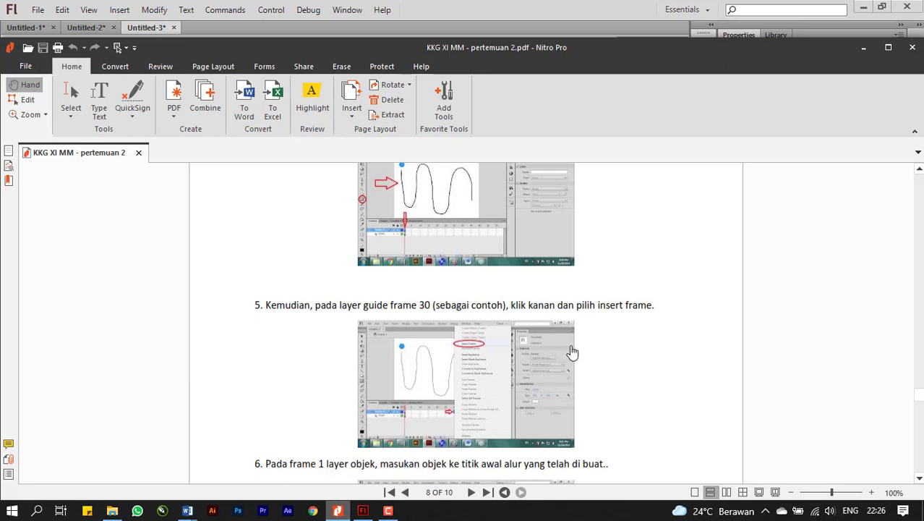
drag(627, 378, 617, 331)
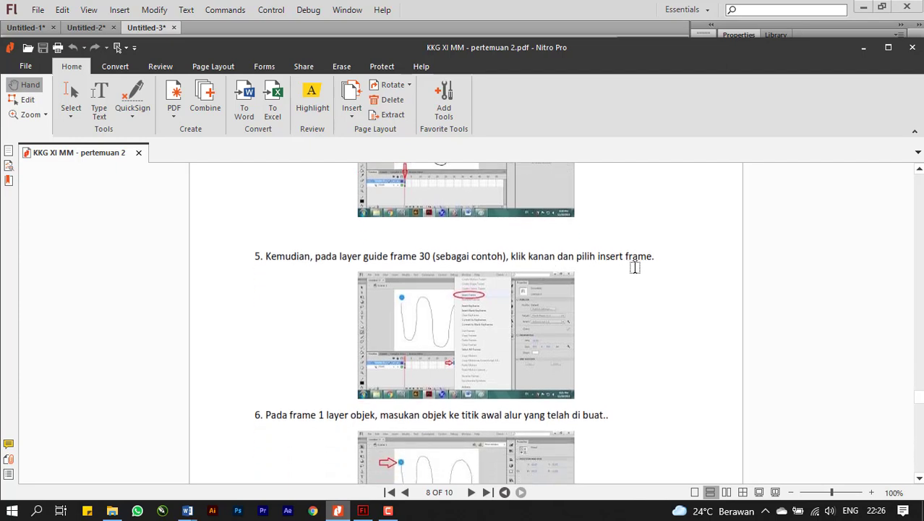
click(364, 512)
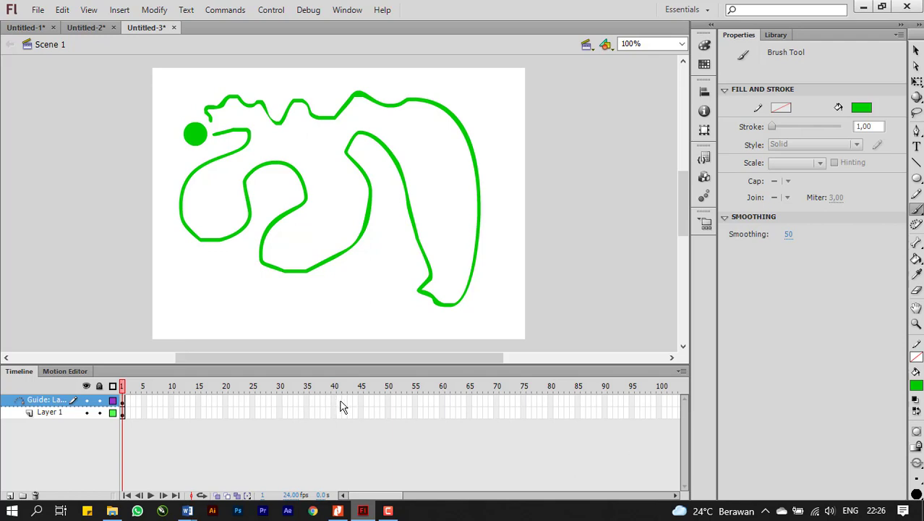
right_click(387, 402)
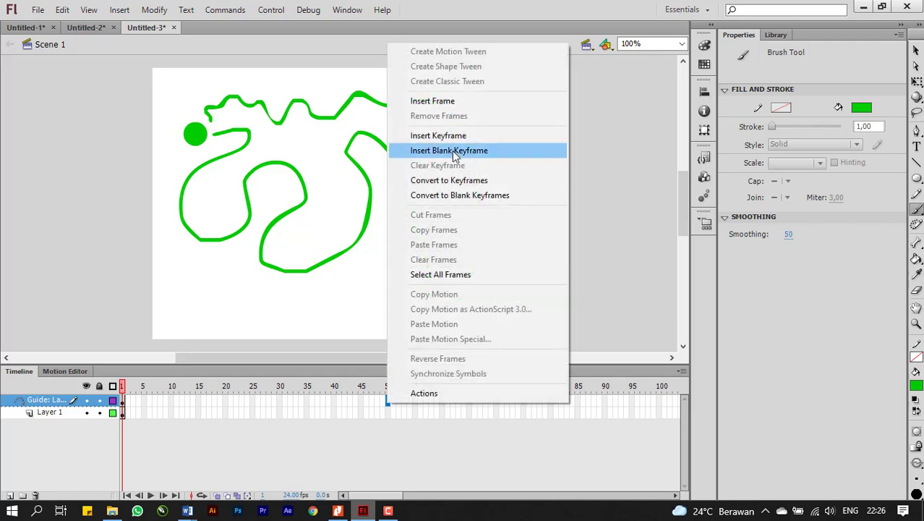
click(428, 102)
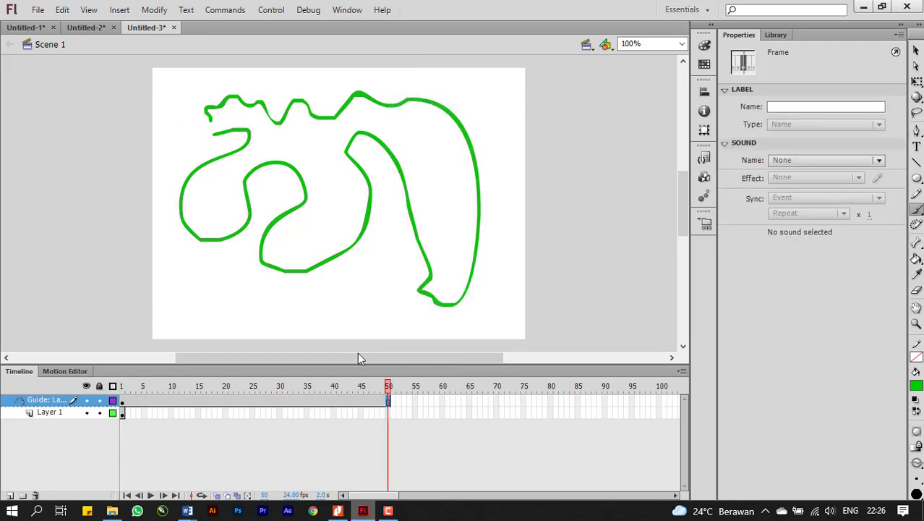
Switch to the PDF tutorial and review Motion Guide steps 6 to 9 on positioning the object, adding the keyframe and creating the classic tween.
click(338, 510)
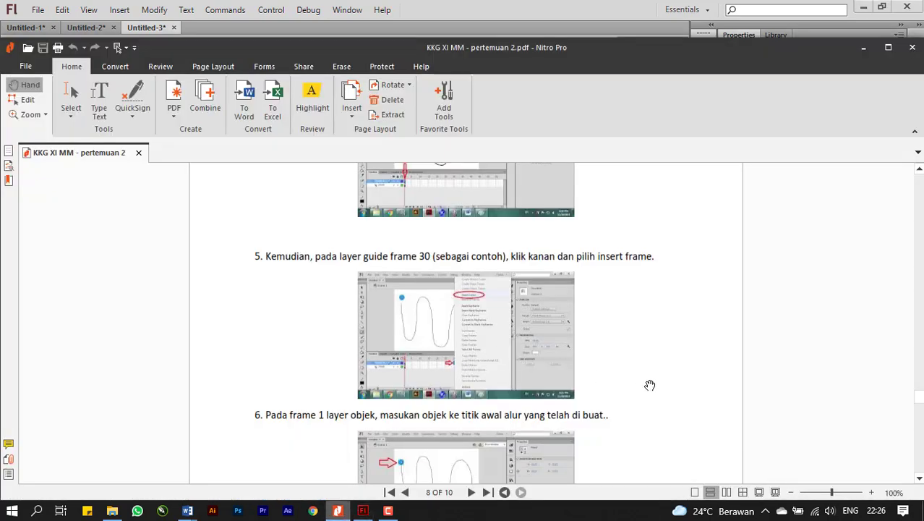
scroll(638, 321, down, 4)
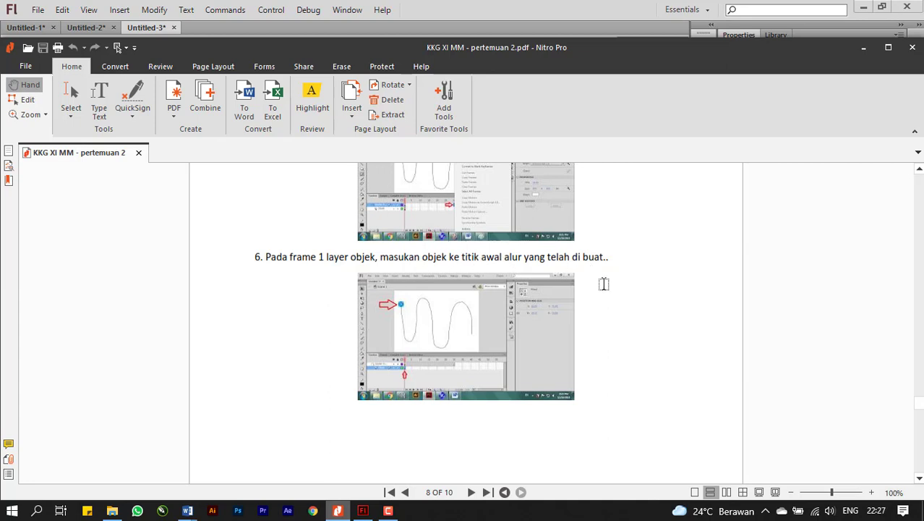
drag(667, 368, 628, 168)
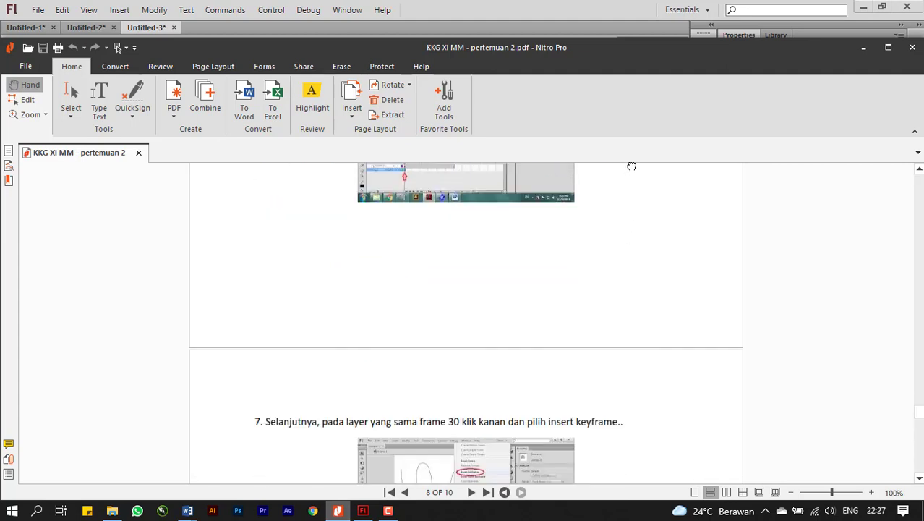
drag(636, 306, 629, 235)
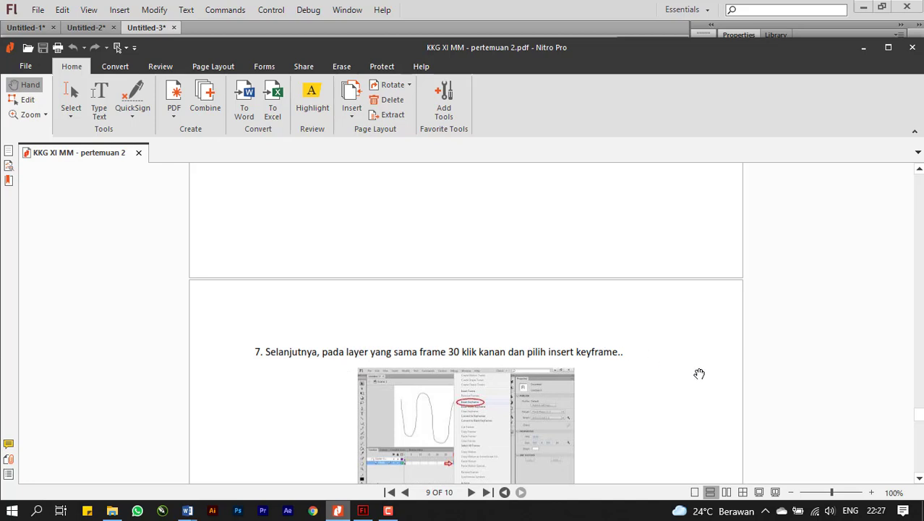
drag(700, 373, 680, 277)
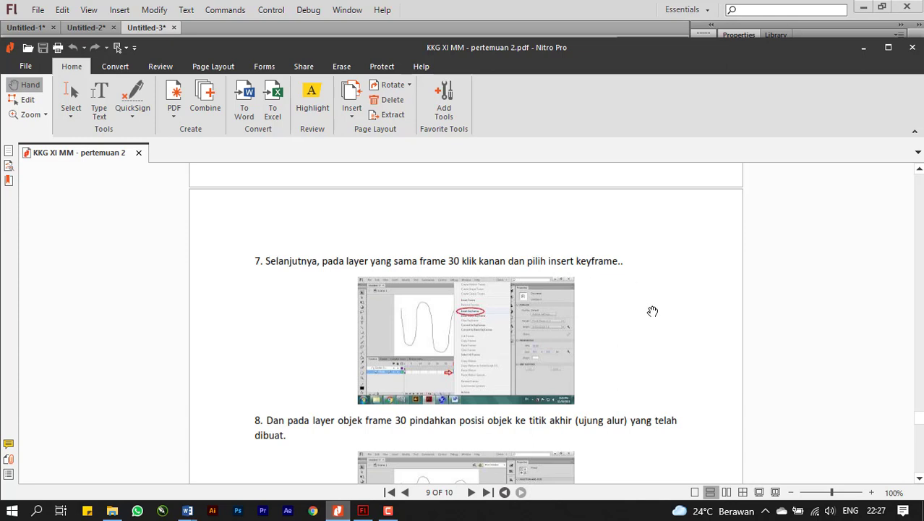
drag(653, 326, 636, 272)
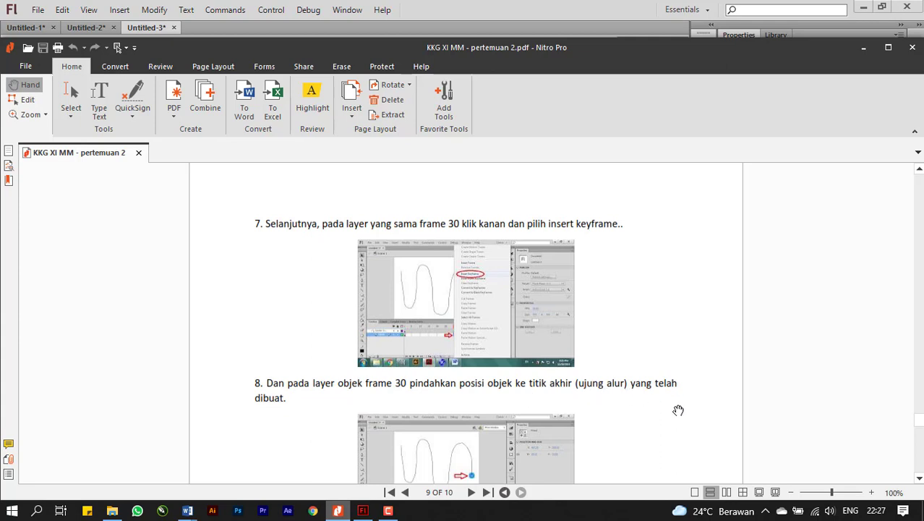
drag(678, 408, 673, 286)
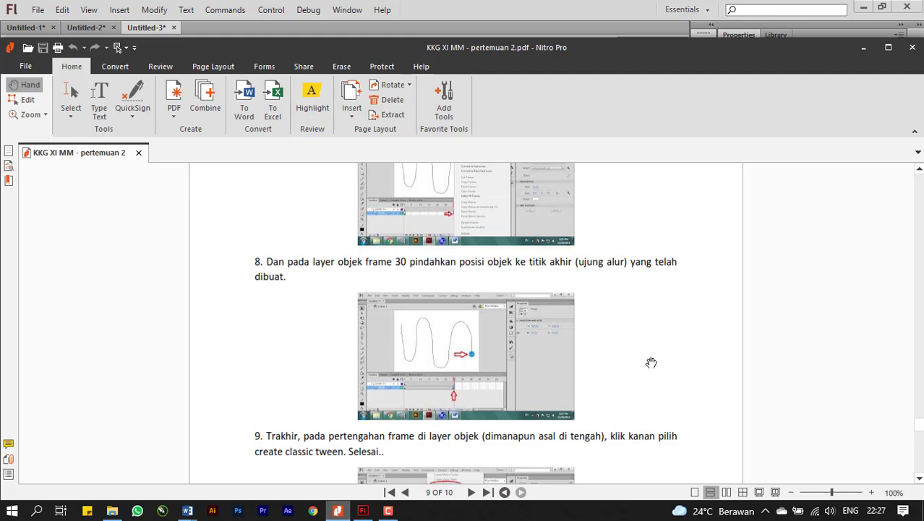
drag(651, 363, 650, 287)
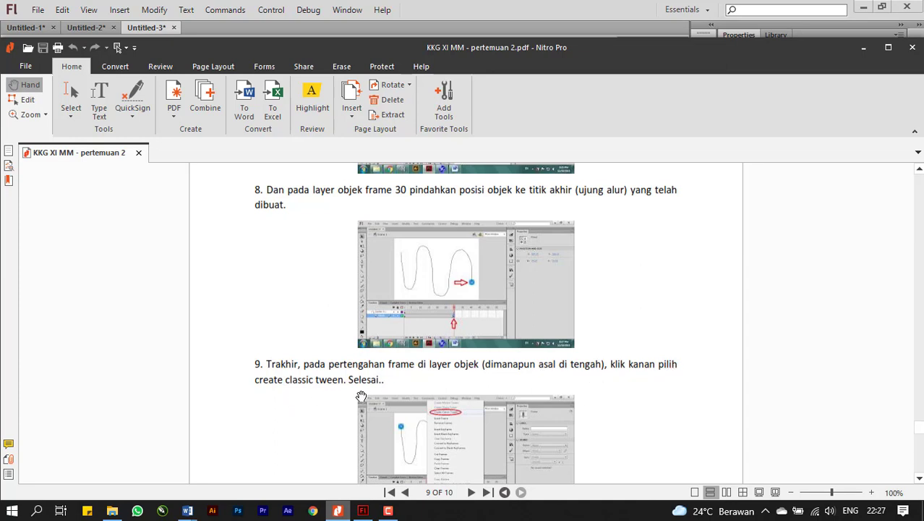
Return to Flash and, in frame 1 of Layer 1, move the ball onto the path's upper end with the Selection tool.
click(363, 511)
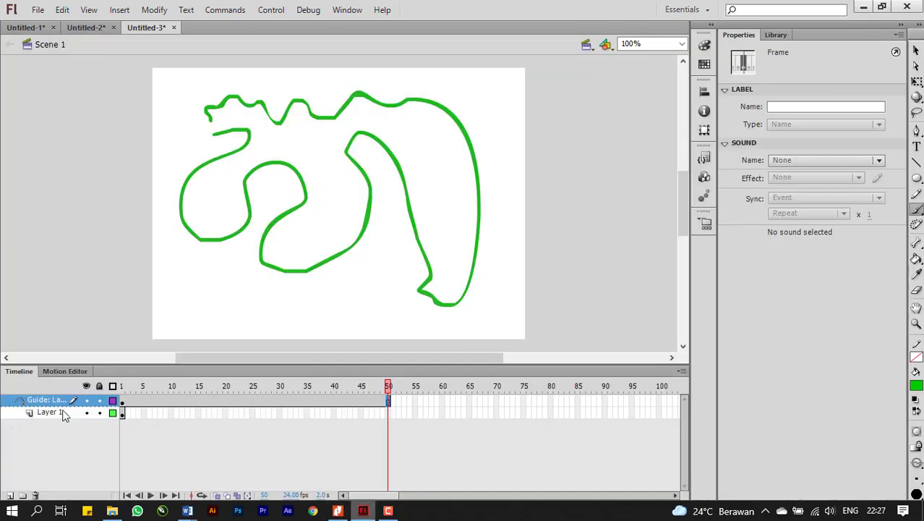
click(122, 413)
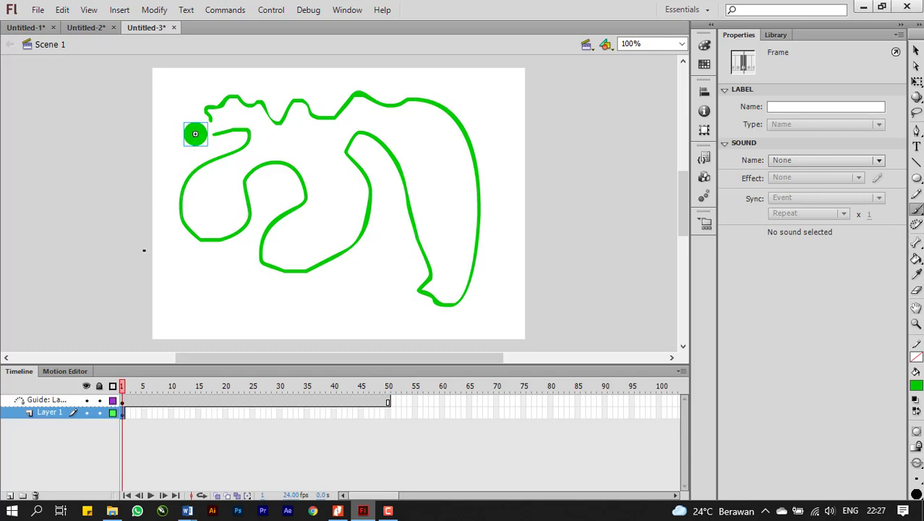
click(916, 52)
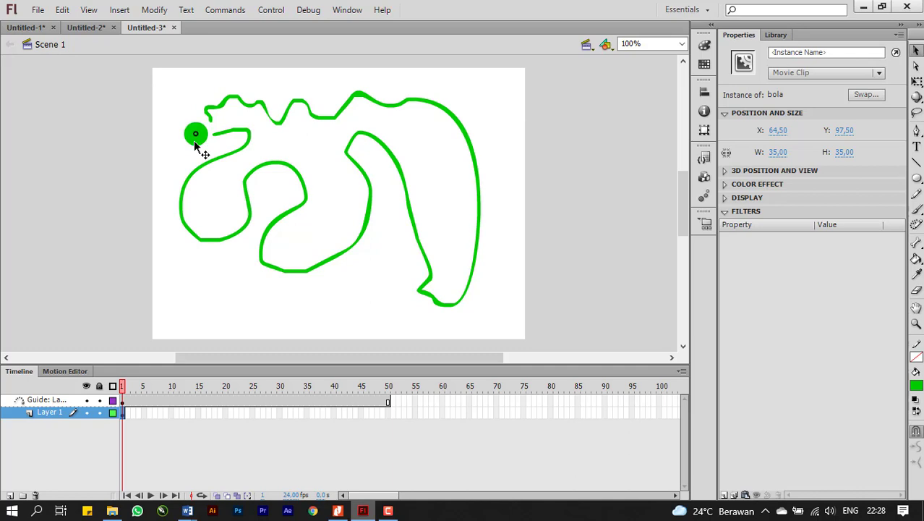
mouse_move(194, 141)
mouse_down()
mouse_move(207, 128)
mouse_move(181, 138)
mouse_up()
drag(181, 133, 206, 125)
Insert a keyframe at frame 50 of Layer 1 and move the ball to the path's lower end, around X 88.5, Y 97.75.
right_click(388, 412)
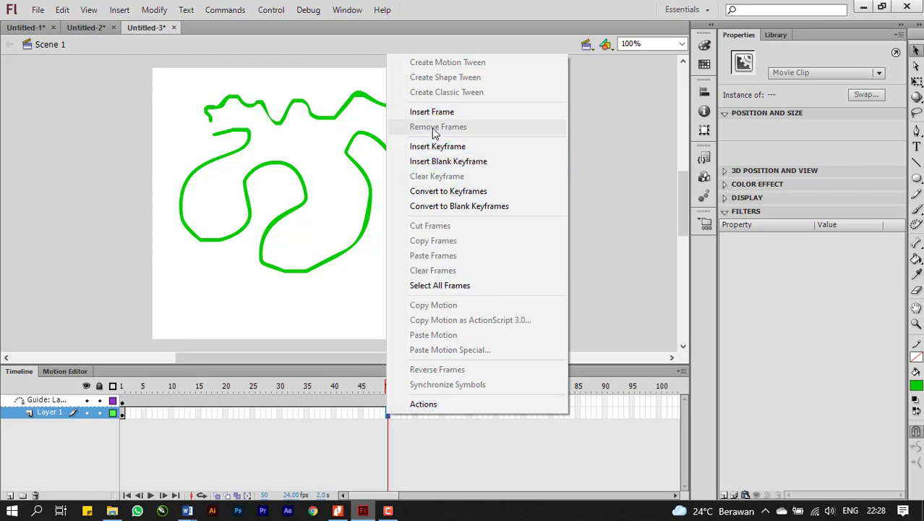
click(428, 148)
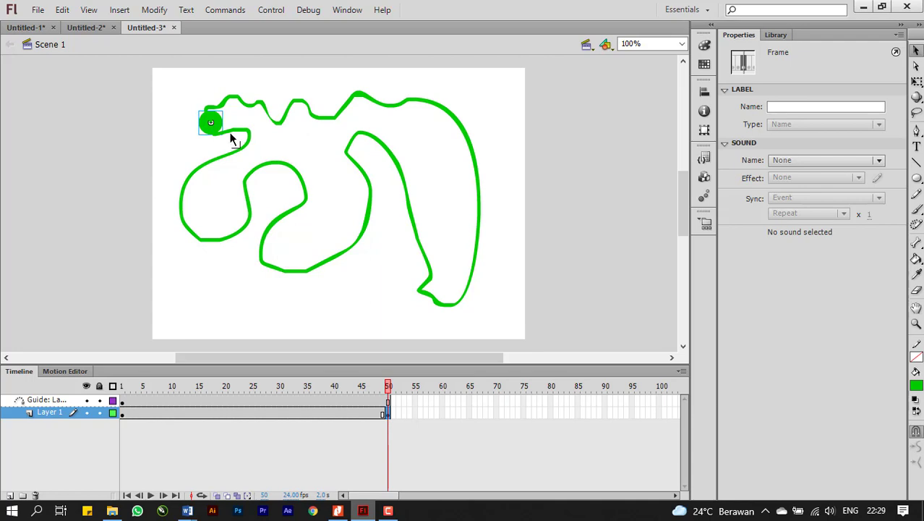
mouse_move(219, 130)
mouse_down()
mouse_move(199, 135)
mouse_move(210, 140)
mouse_up()
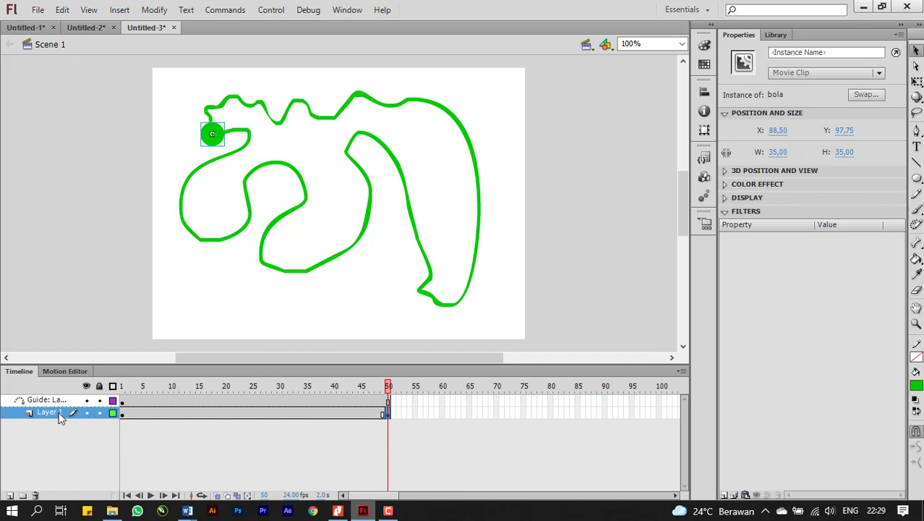
Create a classic tween on Layer 1 between the keyframes at frames 1 and 50.
click(214, 414)
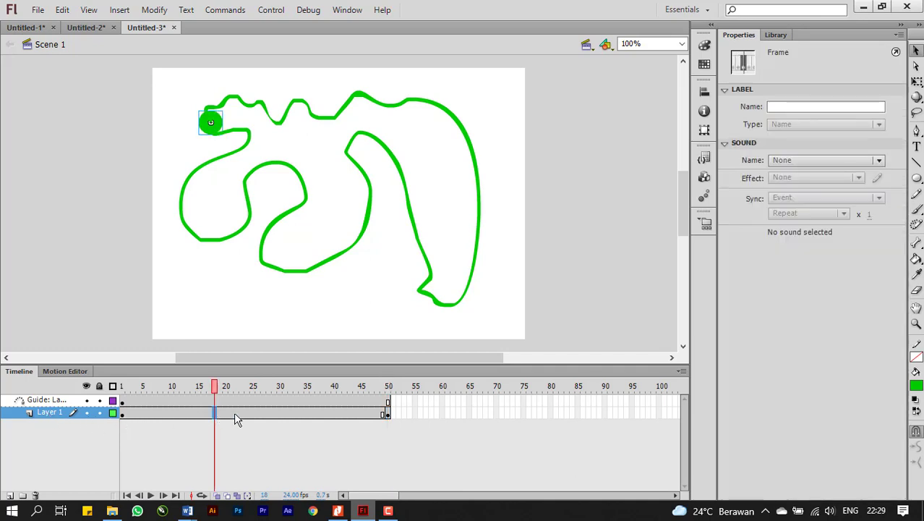
click(235, 413)
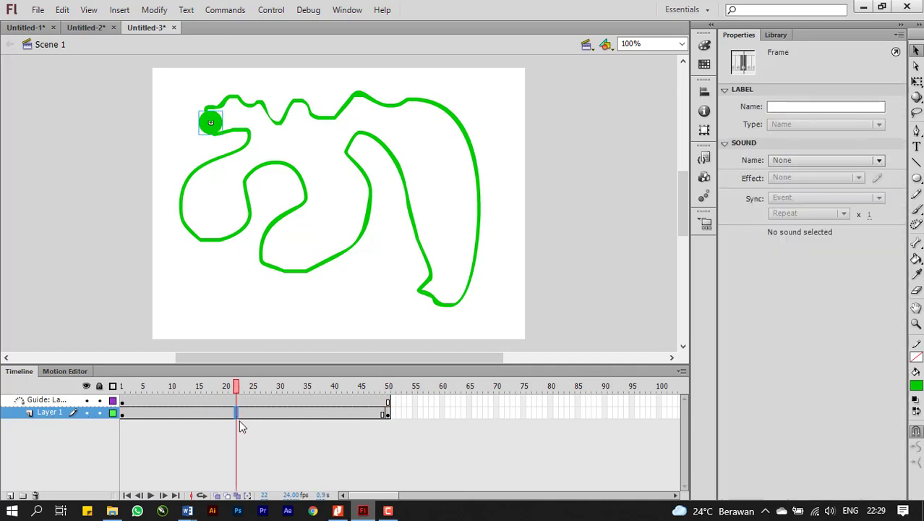
right_click(241, 421)
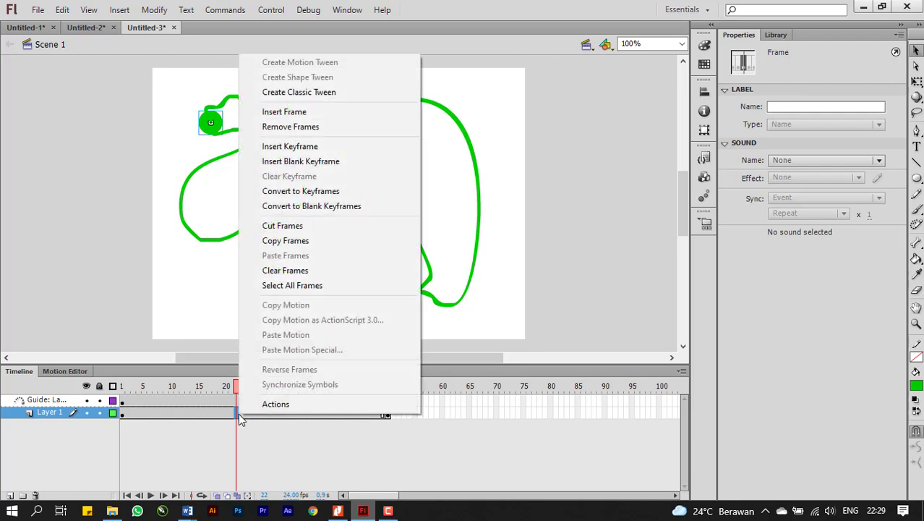
click(308, 94)
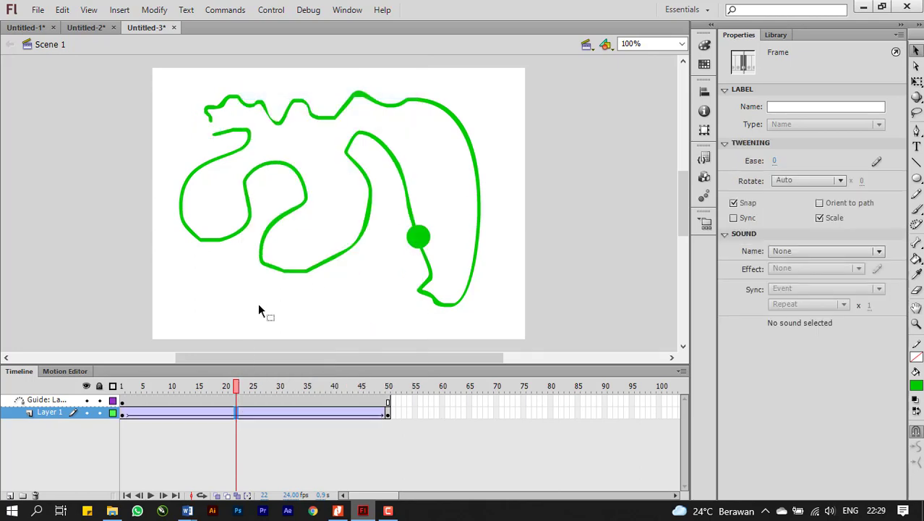
Play the ball's guided motion on the timeline, test the movie in a preview window, and close the preview.
key(Return)
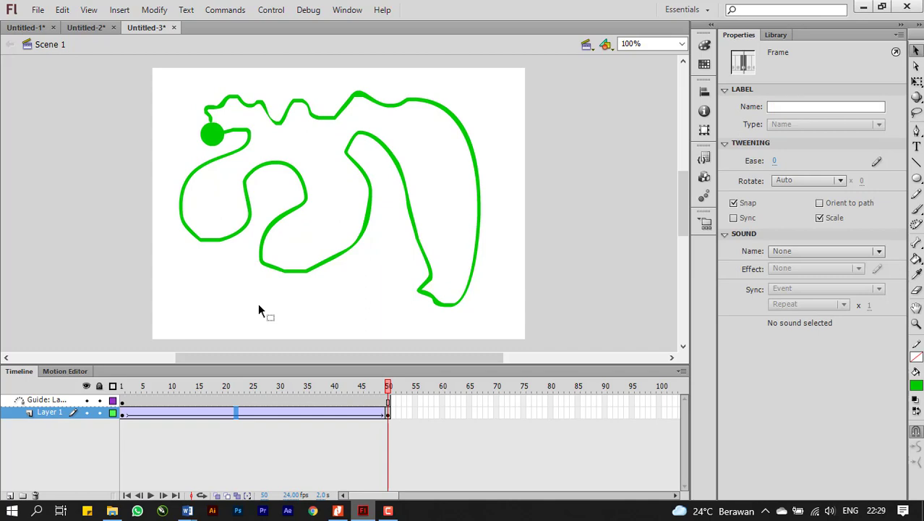
key(Return)
key(ctrl+Return)
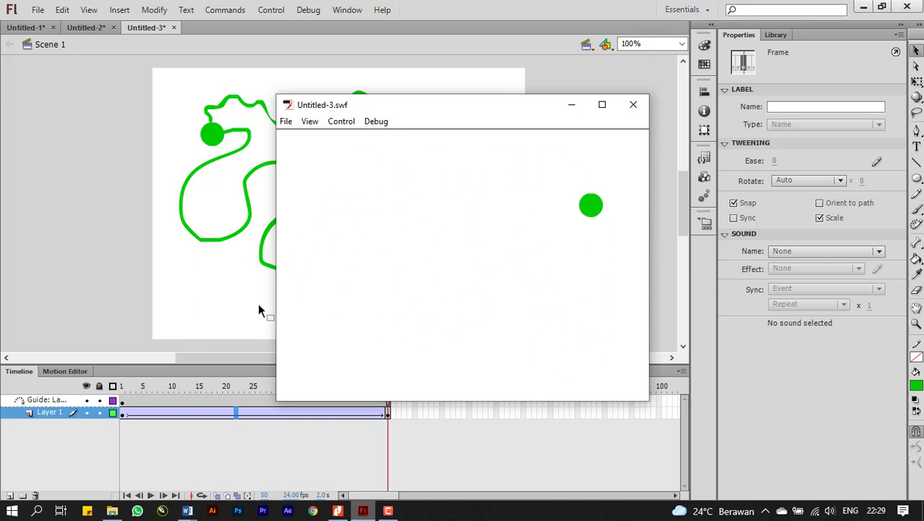
click(630, 108)
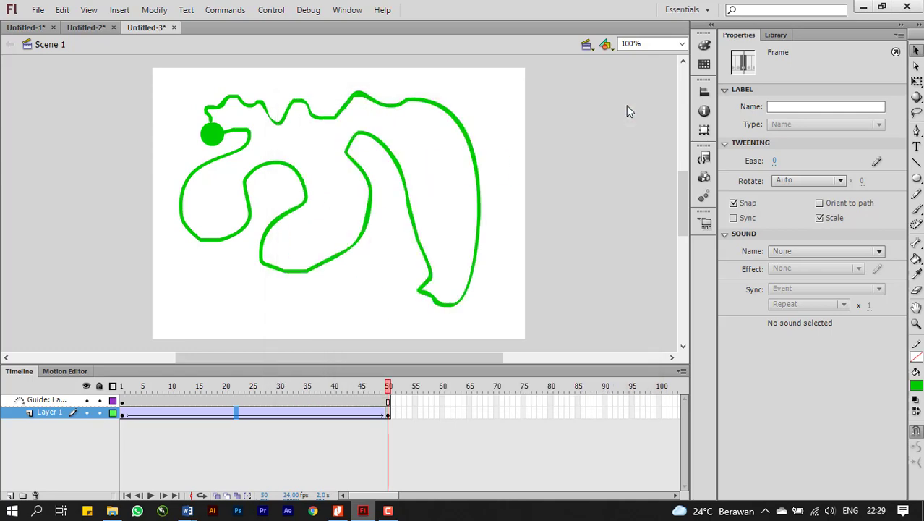
Try to move the end frames of both layers from frame 50 to frame 101, and undo the move.
click(388, 402)
click(389, 415)
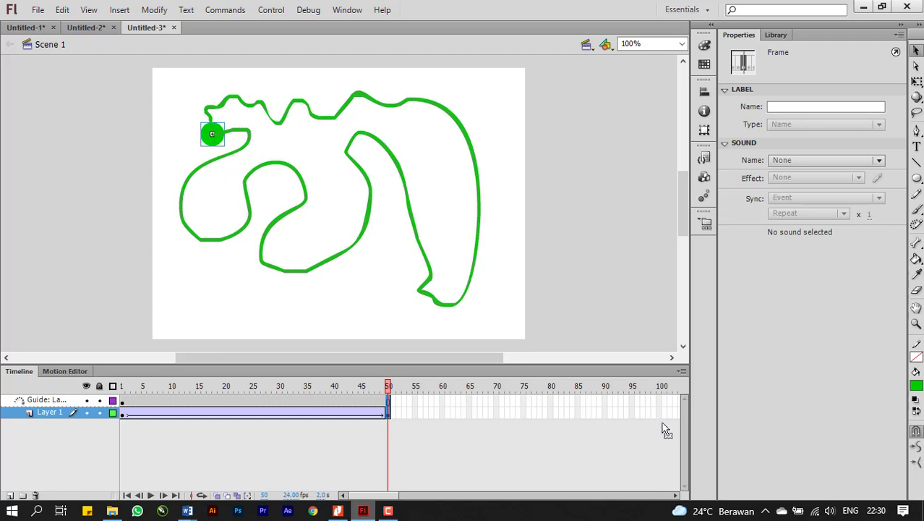
drag(388, 413, 663, 424)
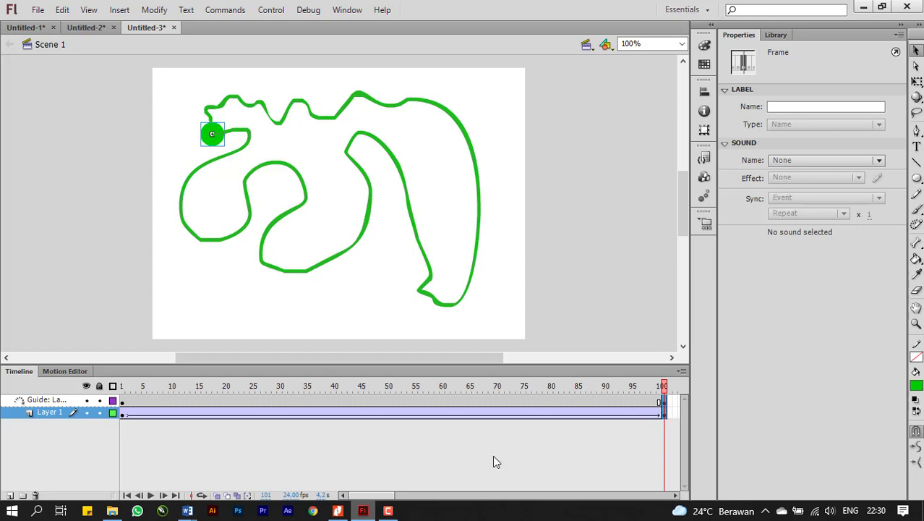
click(62, 10)
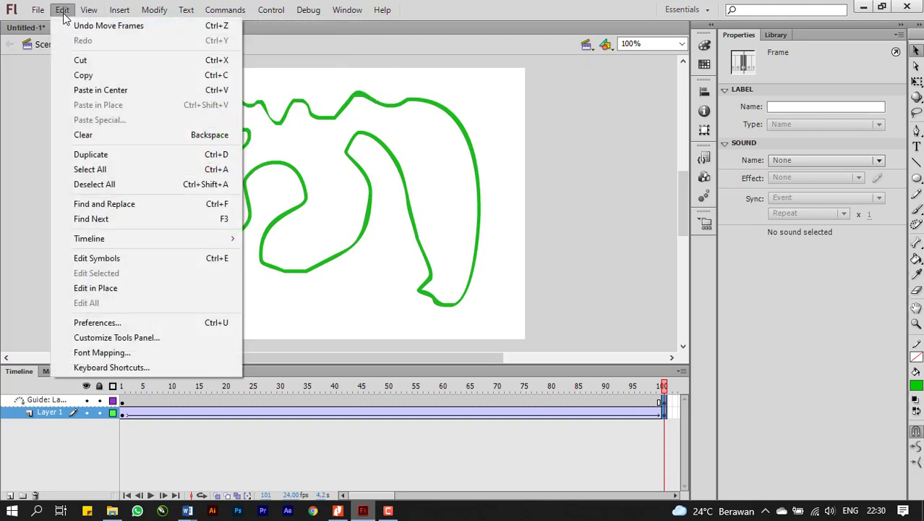
click(109, 25)
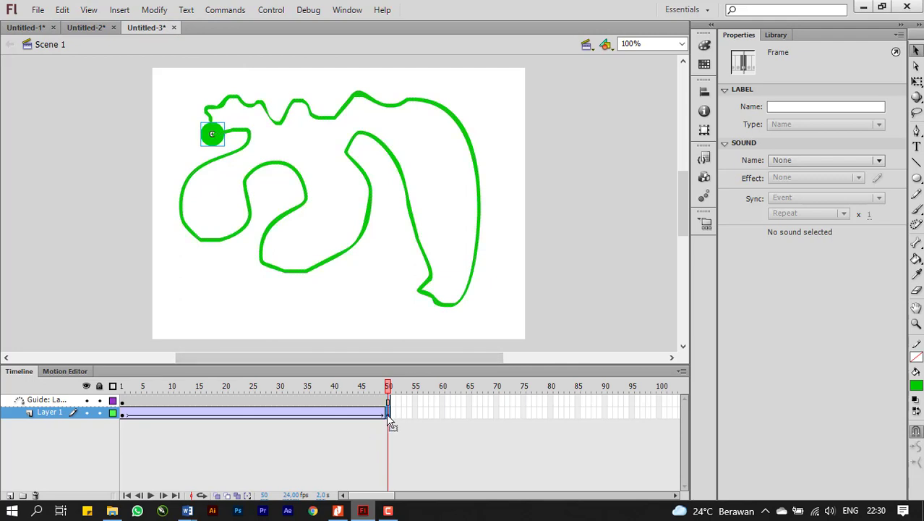
Move Layer 1's end keyframe from frame 50 to frame 100 and insert a frame at frame 100 of the guide layer.
drag(387, 416, 659, 423)
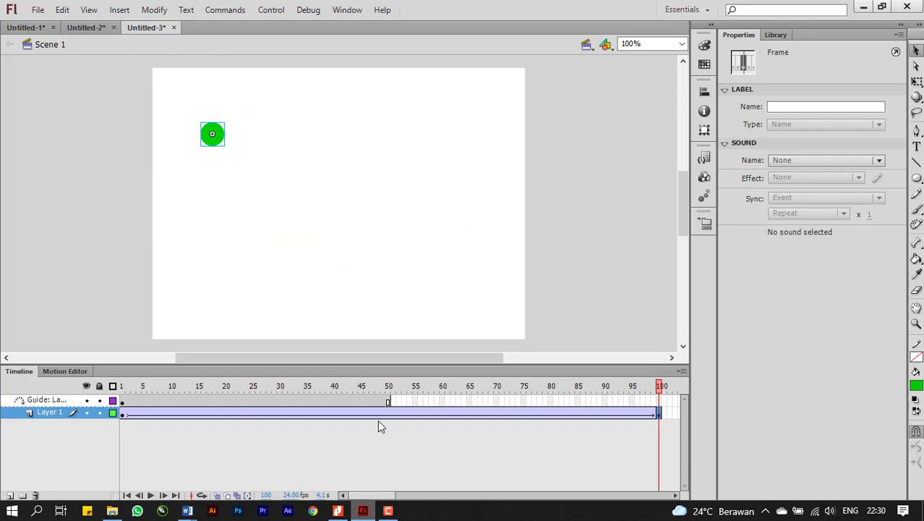
click(659, 402)
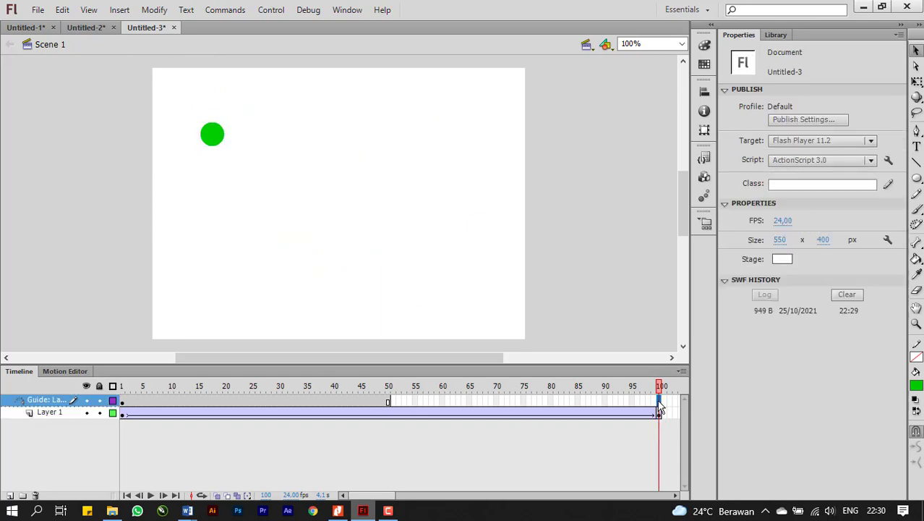
right_click(660, 407)
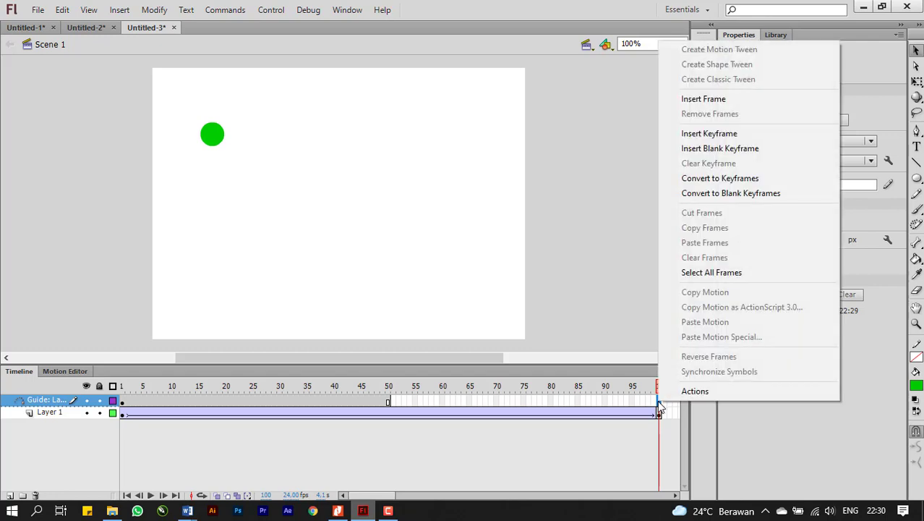
click(709, 97)
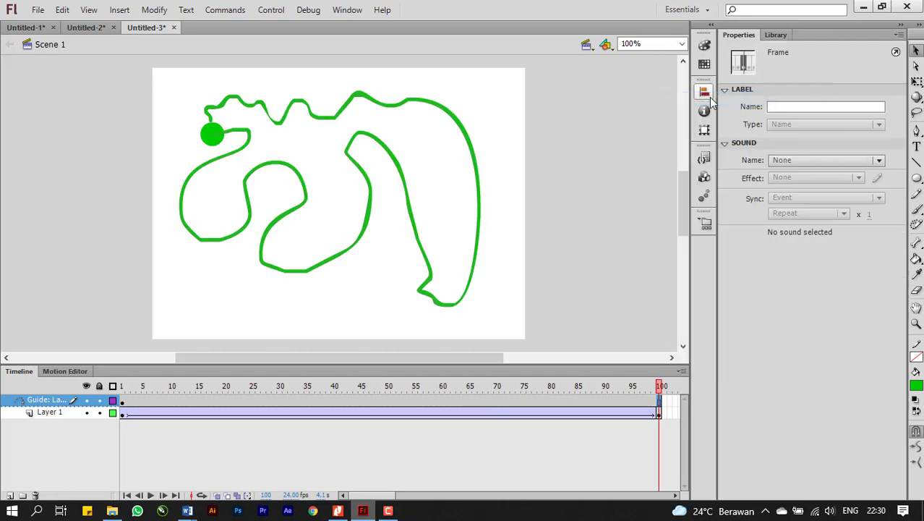
Test the 100-frame movie in a preview window, close the preview, and deselect everything on the stage.
key(ctrl+Return)
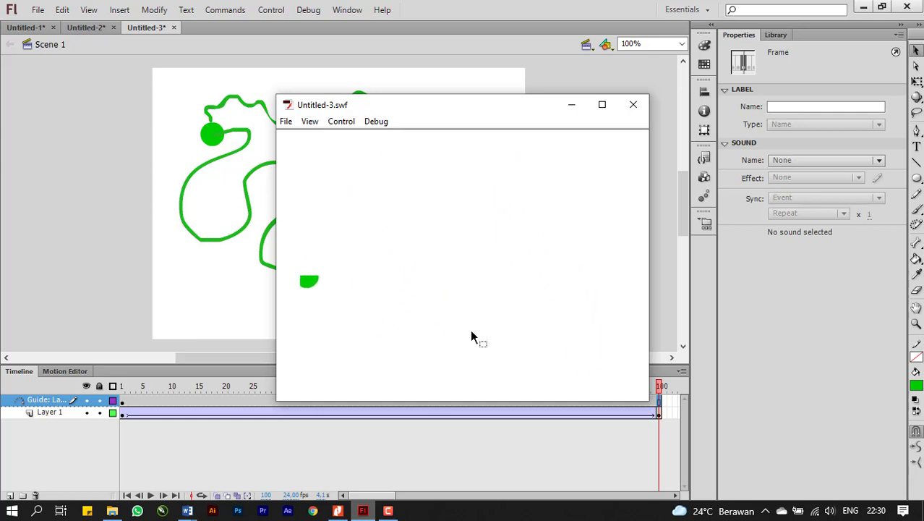
click(630, 113)
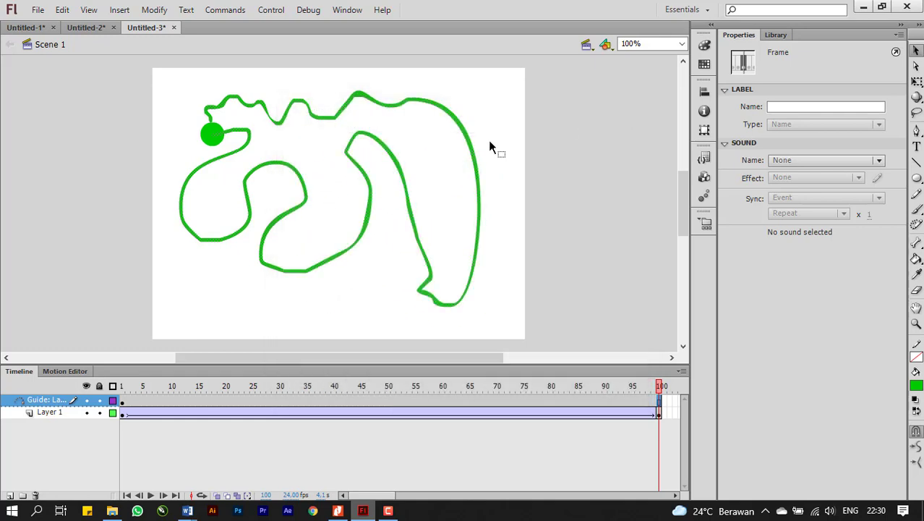
click(515, 237)
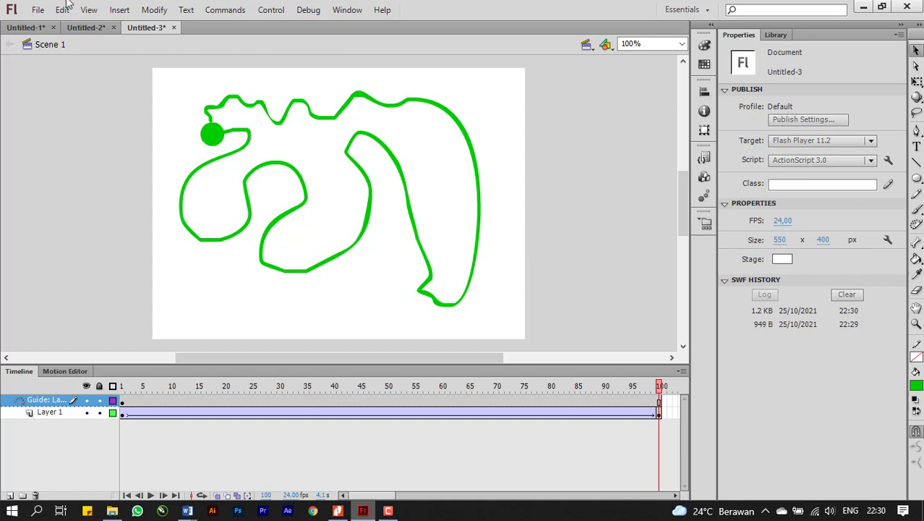
Review the finished animations in Untitled-1 and Untitled-2, and return to Untitled-3.
click(26, 28)
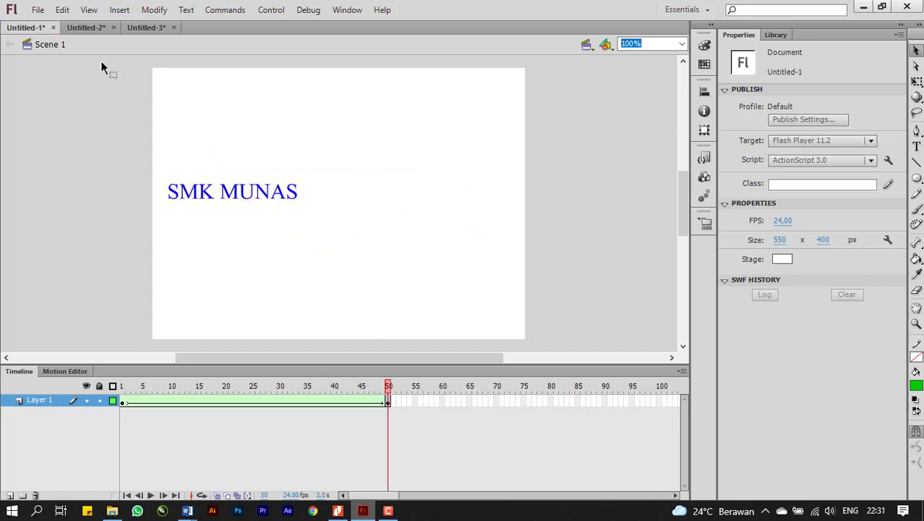
click(81, 27)
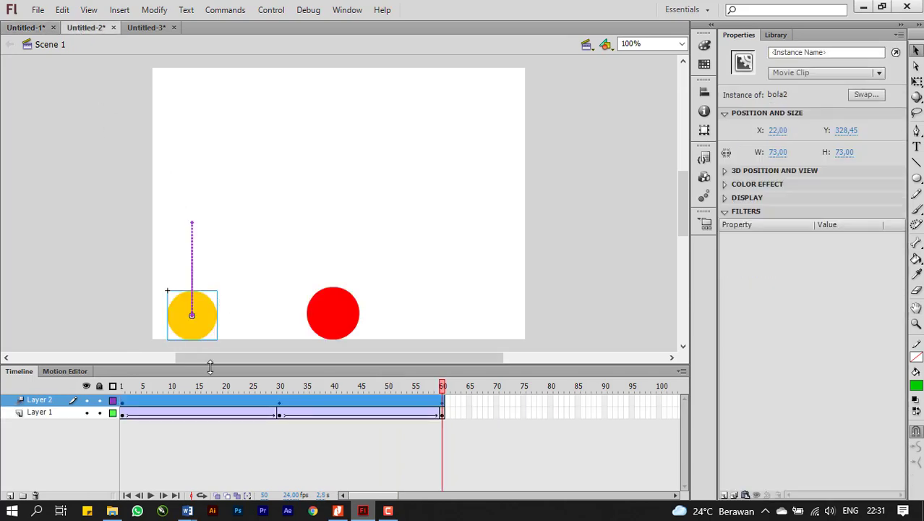
click(144, 27)
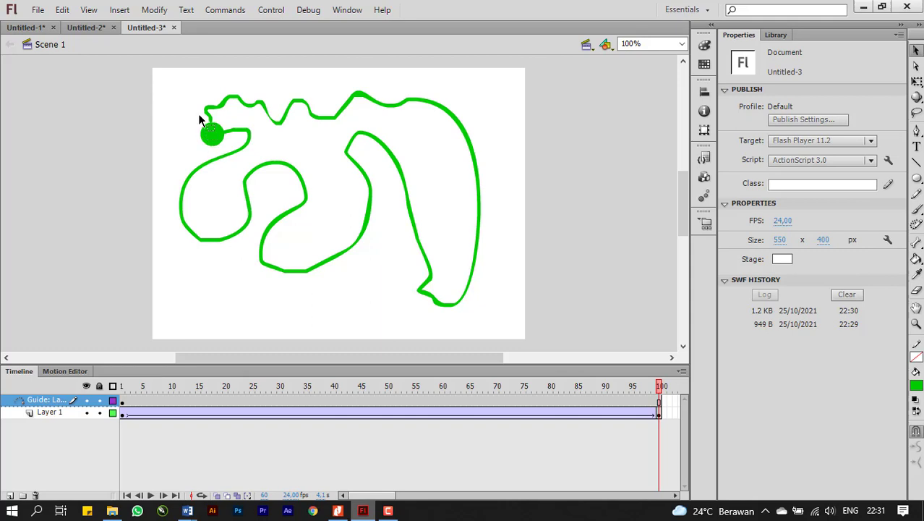